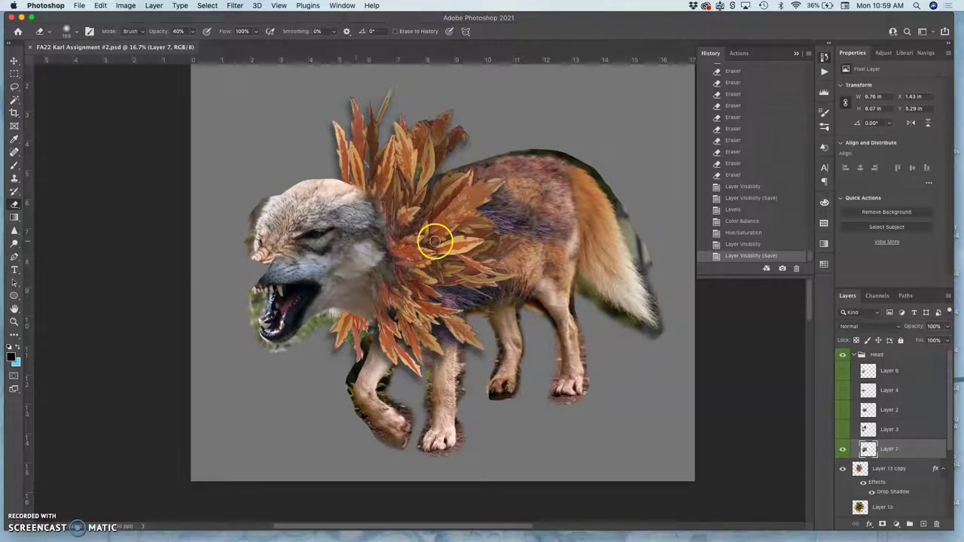
Make Layer 3 in the Head group visible and bring the fox head into close view
left_click(842, 429)
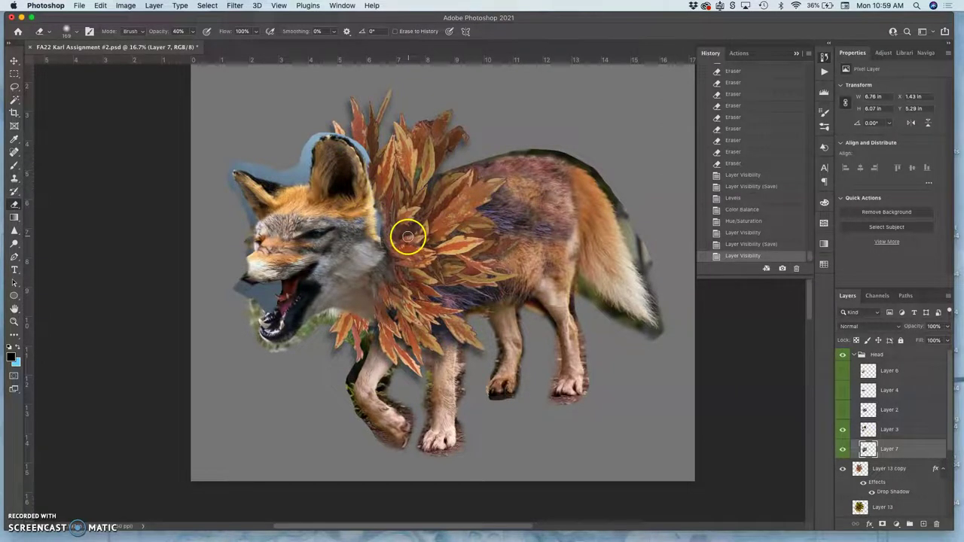
scroll(407, 237, "up", 2, "alt")
scroll(407, 237, "up", 1, "alt")
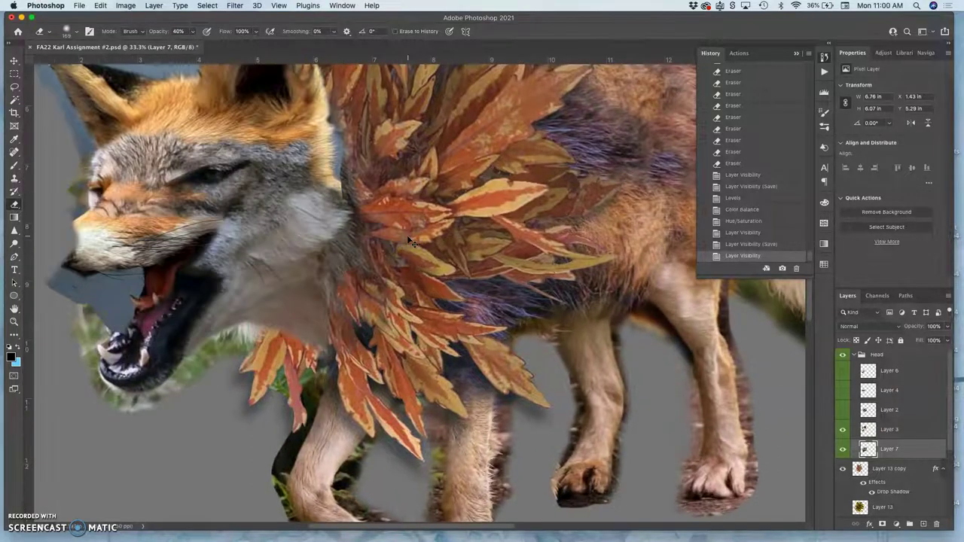
scroll(408, 239, "up", 3)
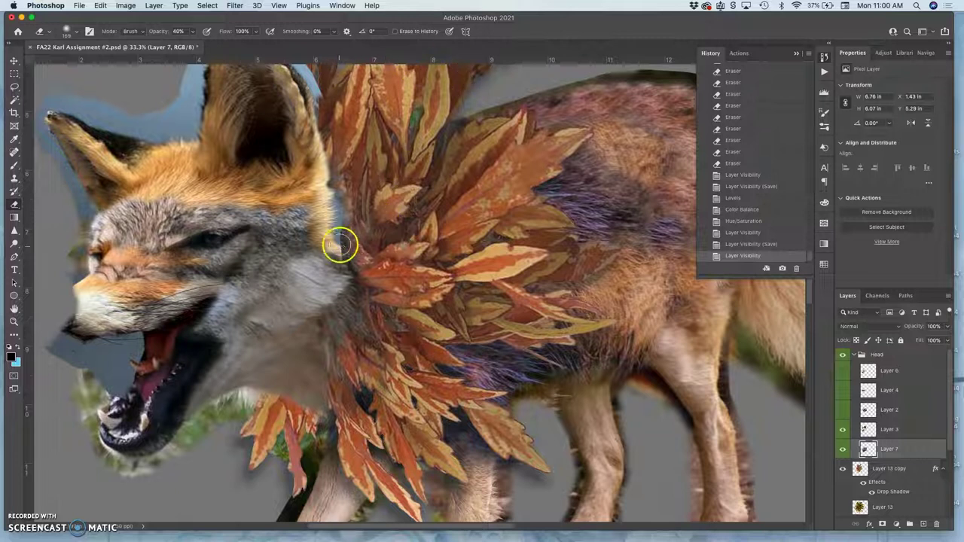
Compare the head with Layer 2 shown and hidden, leaving Layer 2 hidden
left_click(843, 409)
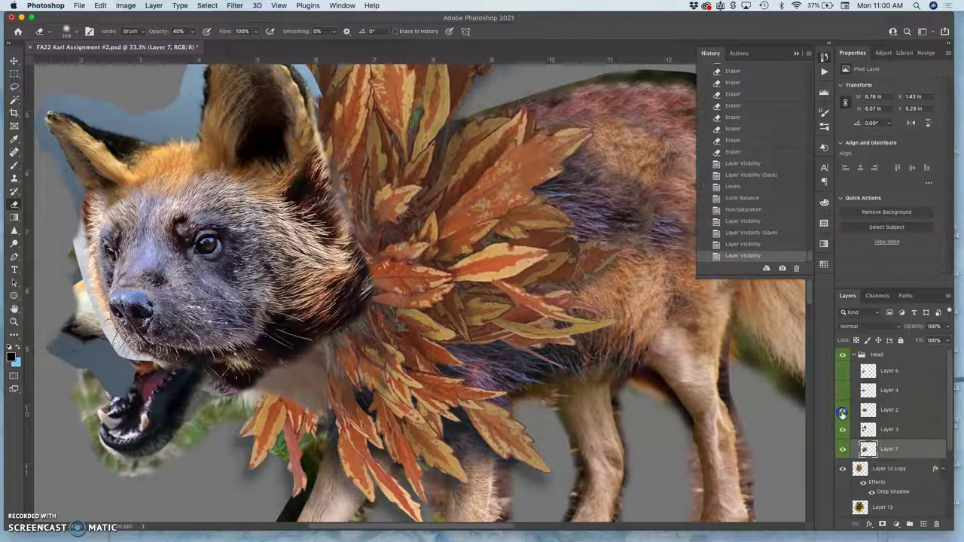
left_click(842, 411)
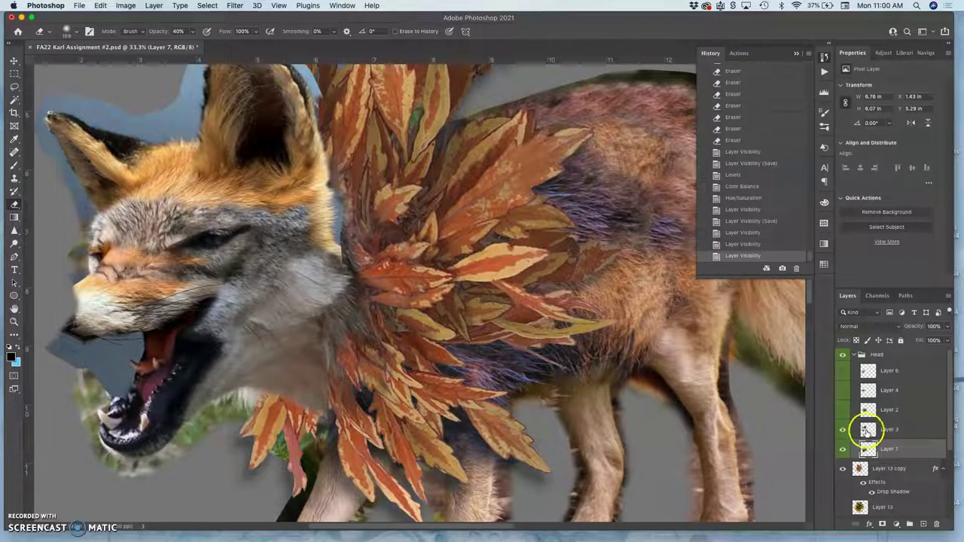
left_click(843, 411)
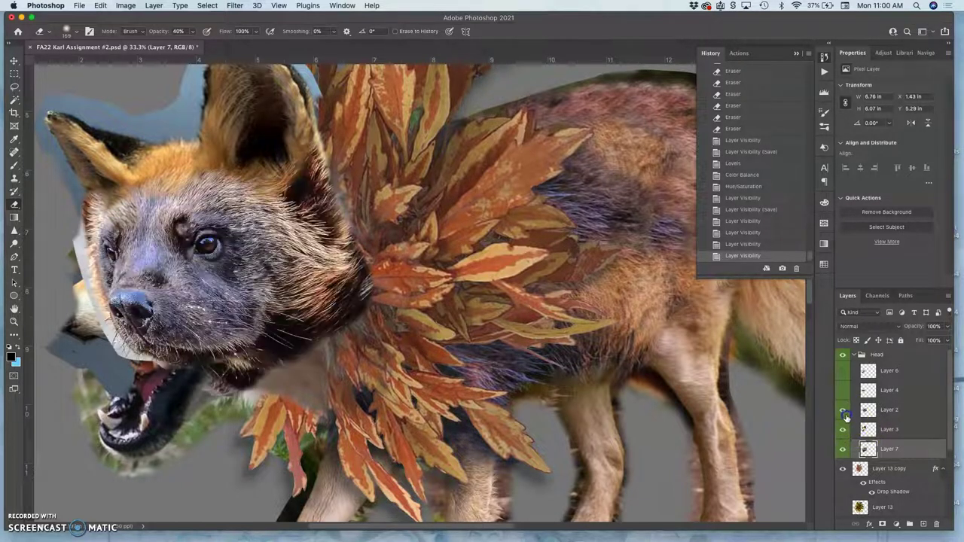
left_click(844, 412)
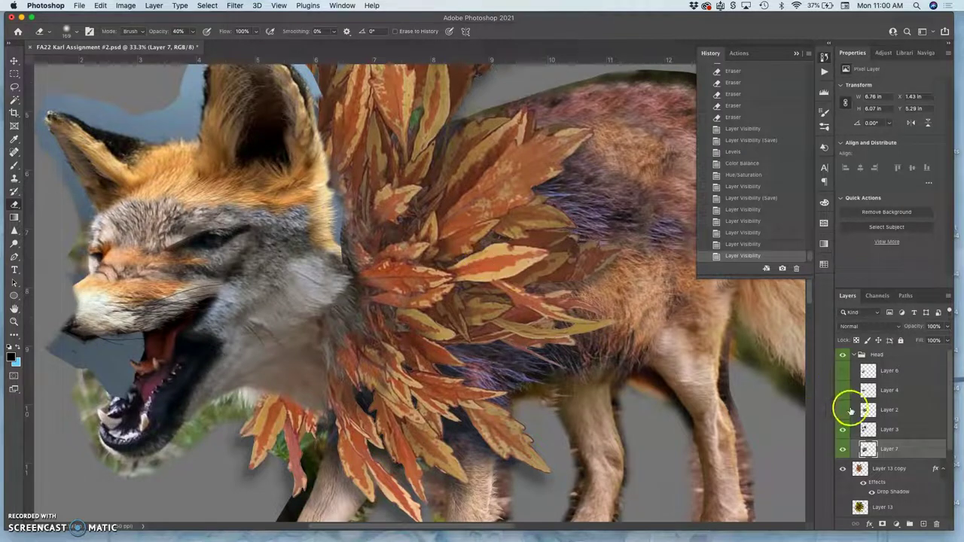
Erase the blue fringe on Layer 3 along the back edge of the fox's cheek, below the large ear
left_click(887, 429)
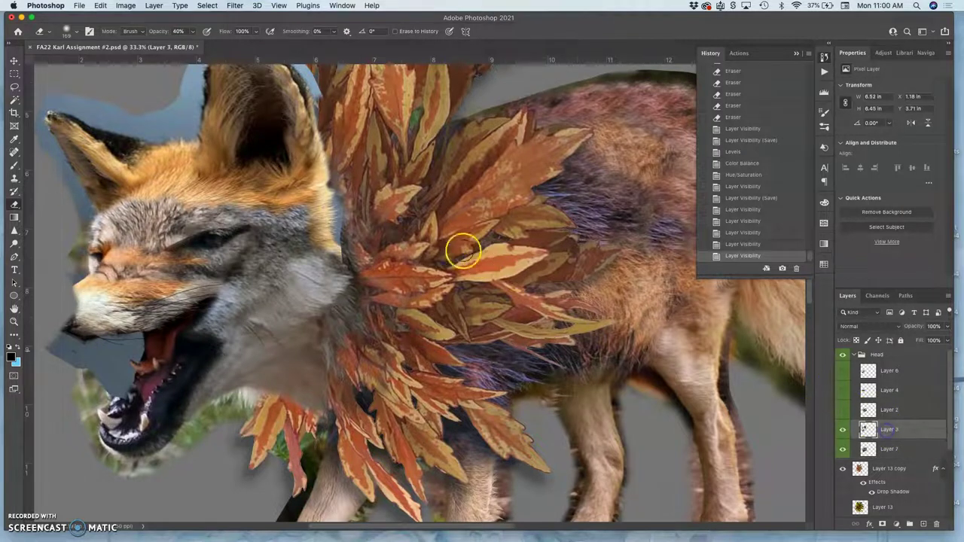
left_click(337, 211)
left_click(343, 201)
left_click(348, 206)
left_click(347, 214)
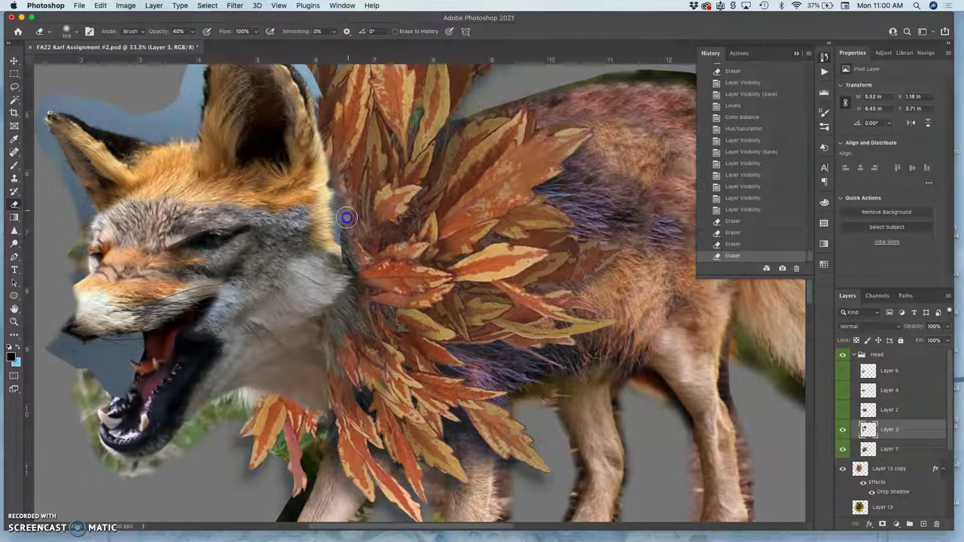
left_click(346, 218)
left_click(343, 223)
left_click(342, 229)
left_click(341, 236)
left_click(340, 241)
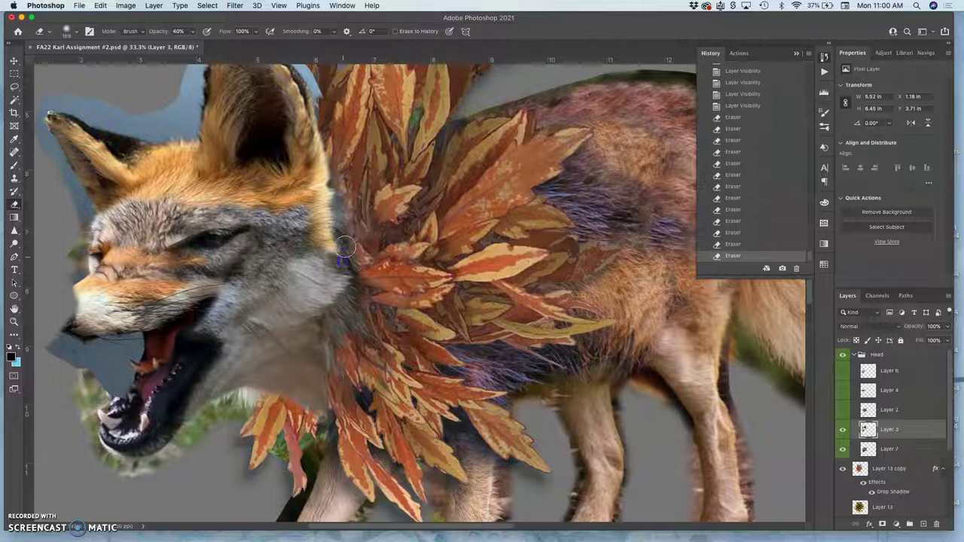
left_click(344, 246)
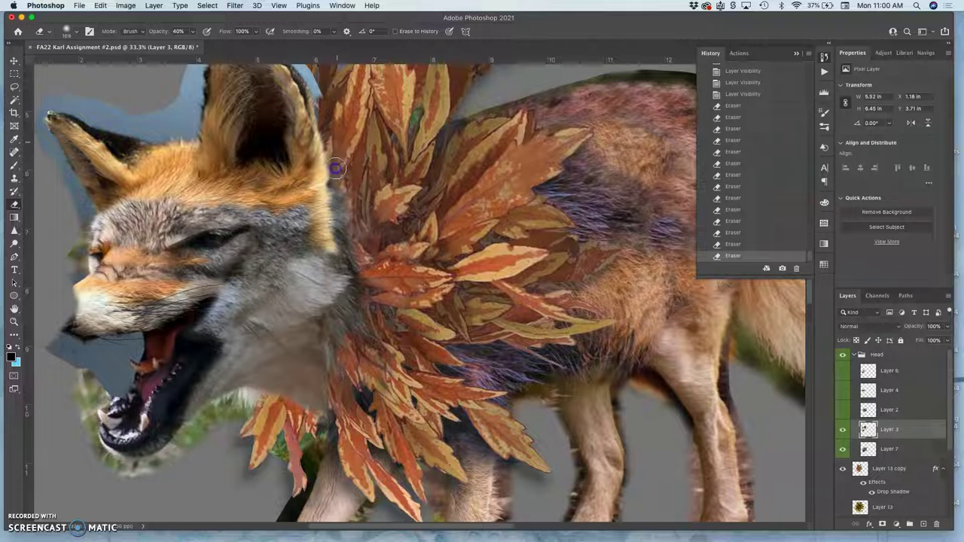
left_click(348, 223)
left_click(348, 233)
left_click(346, 242)
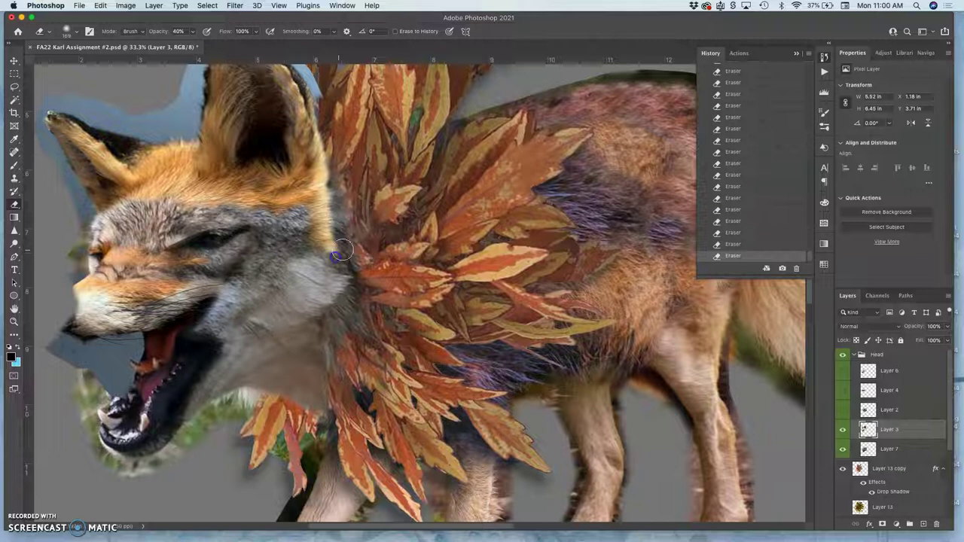
Erase the hard orange cheek edge on Layer 3 below the large ear to blend it into the grey fur
left_click(321, 224)
left_click(318, 236)
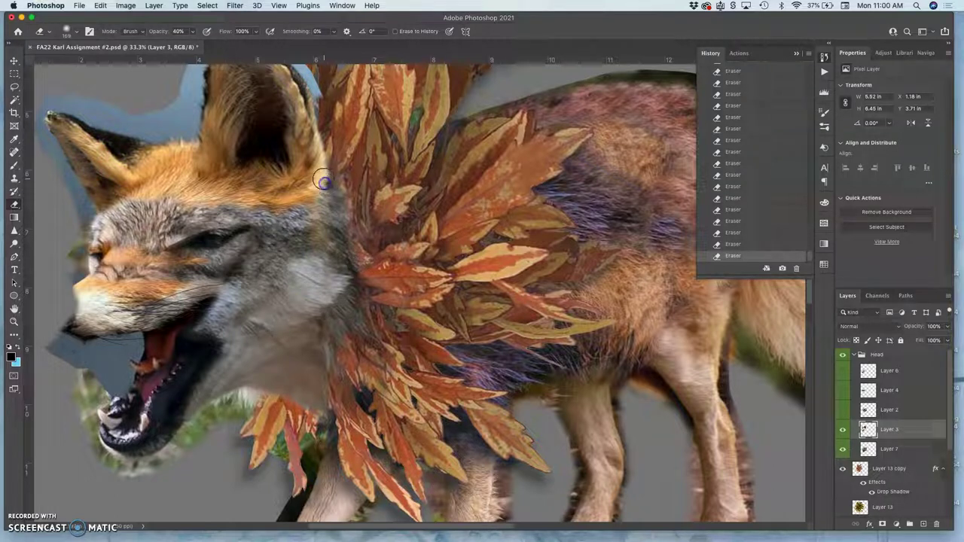
left_click(283, 187)
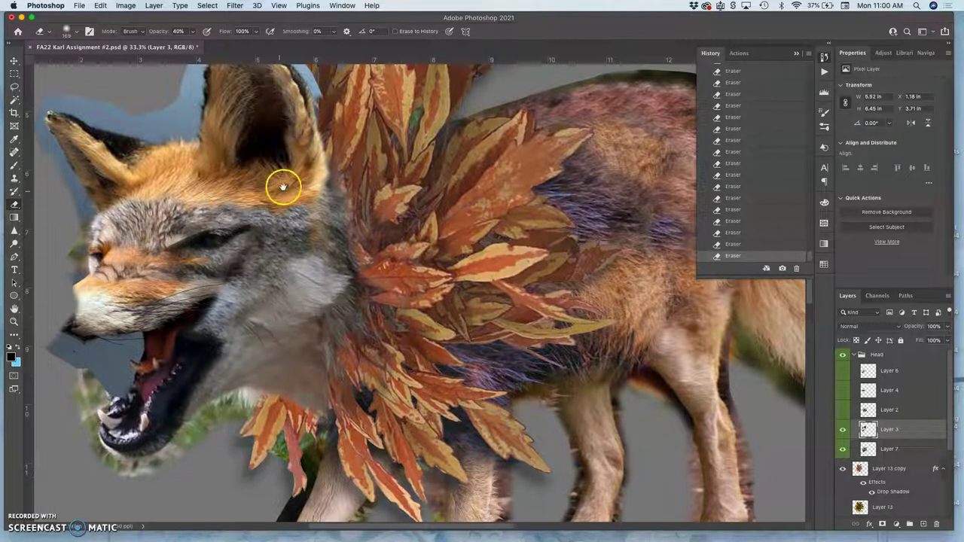
left_click_drag(283, 187, 291, 254)
left_click(296, 287)
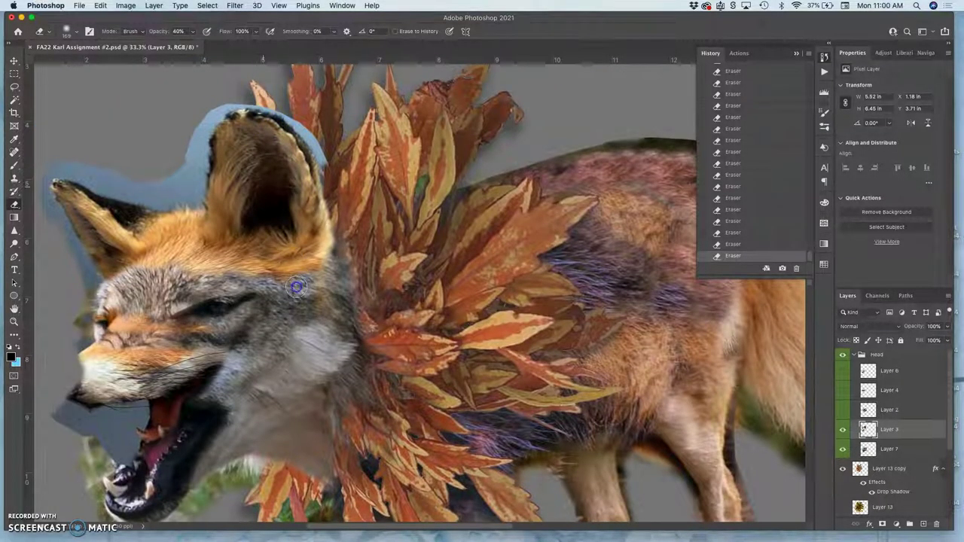
left_click_drag(296, 286, 302, 292)
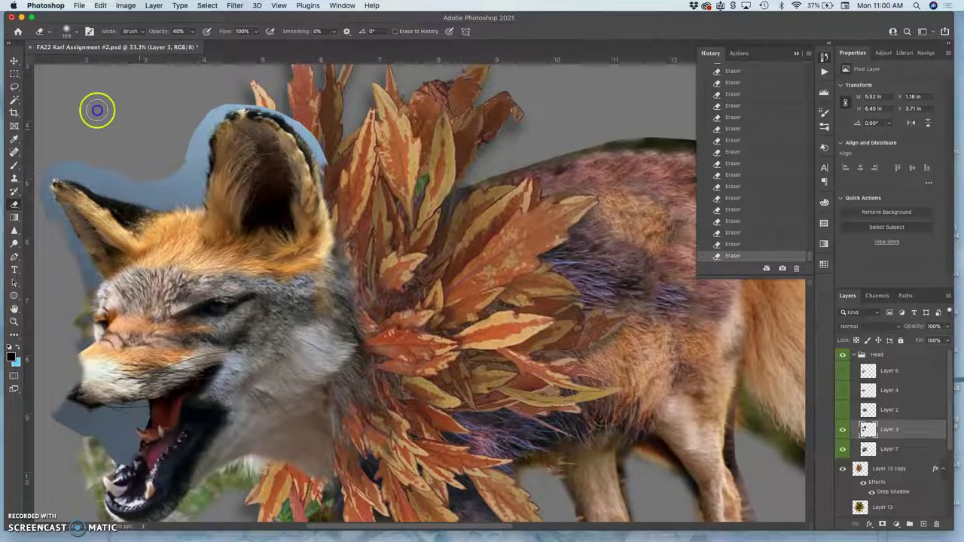
Select the blue background around the fox's ears and muzzle on Layer 3 with the Magic Wand, delete it, and deselect
left_click(13, 99)
left_click(196, 116)
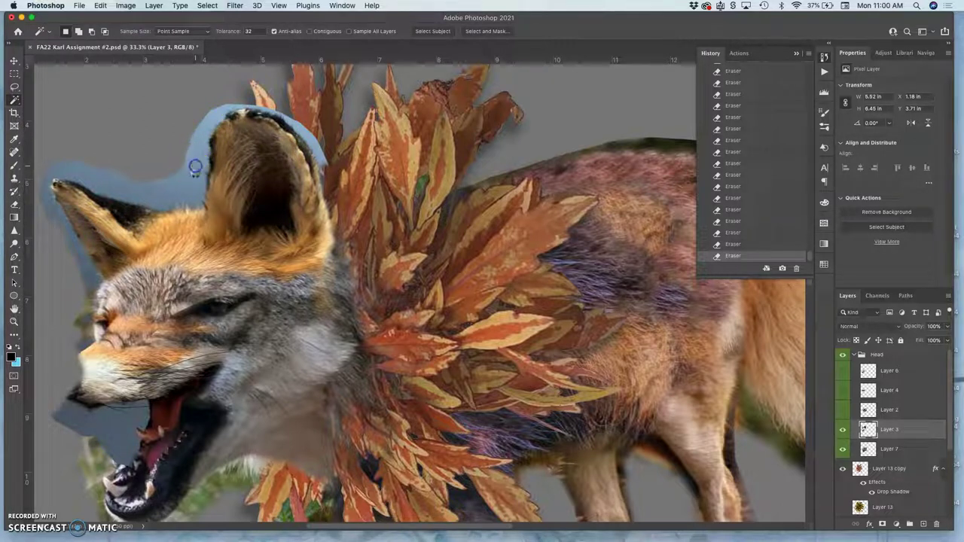
left_click(197, 171)
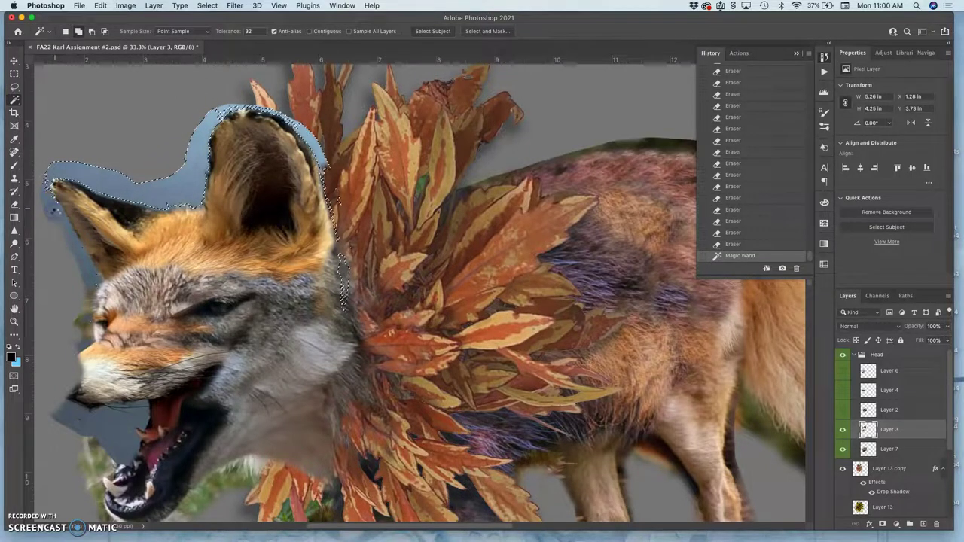
left_click(75, 200)
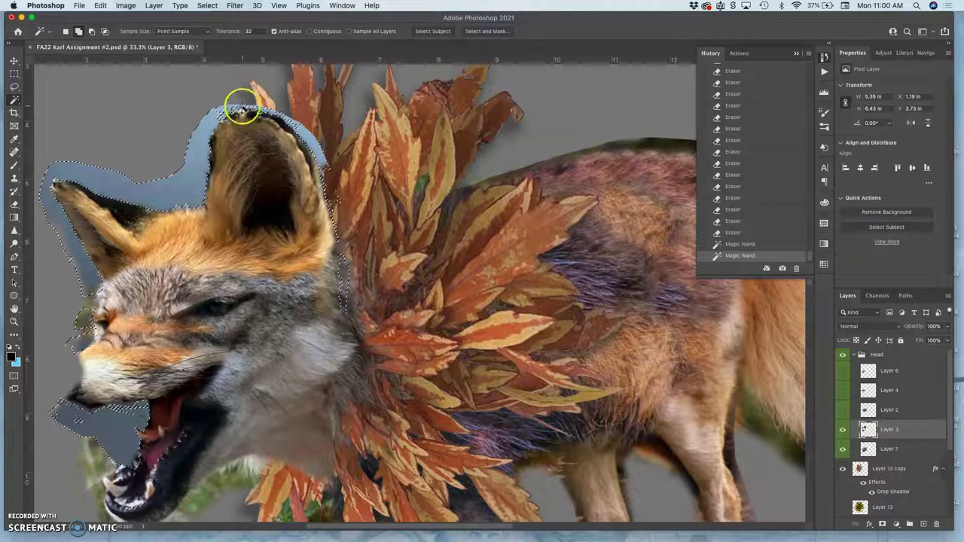
left_click(229, 110)
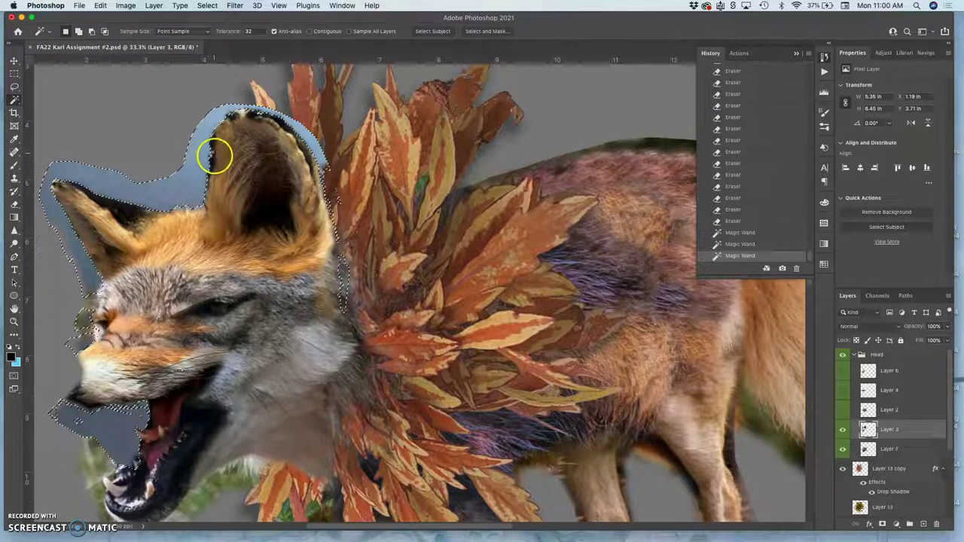
key("ctrl+d")
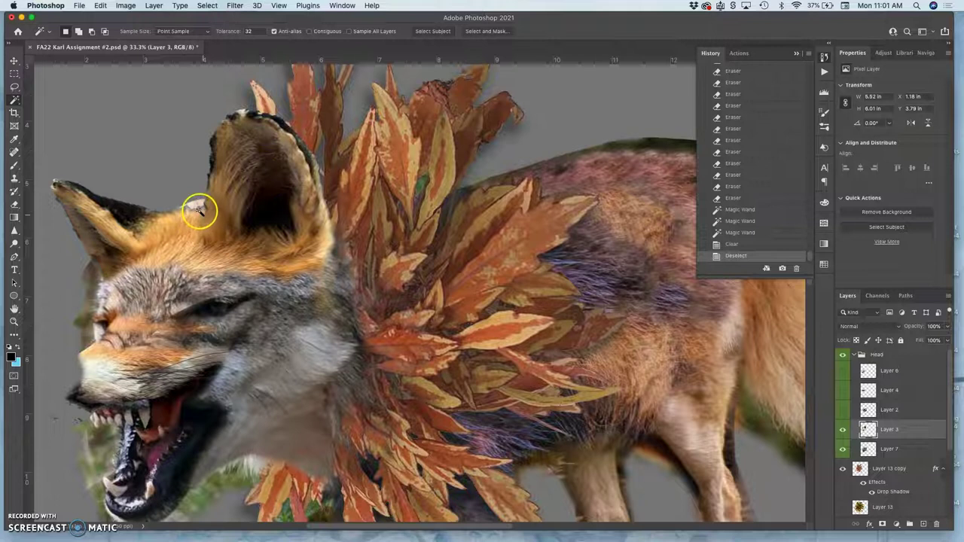
Examine the cut-out edges around the large ear up close and the head as a whole
key("super+equal")
key("super+equal")
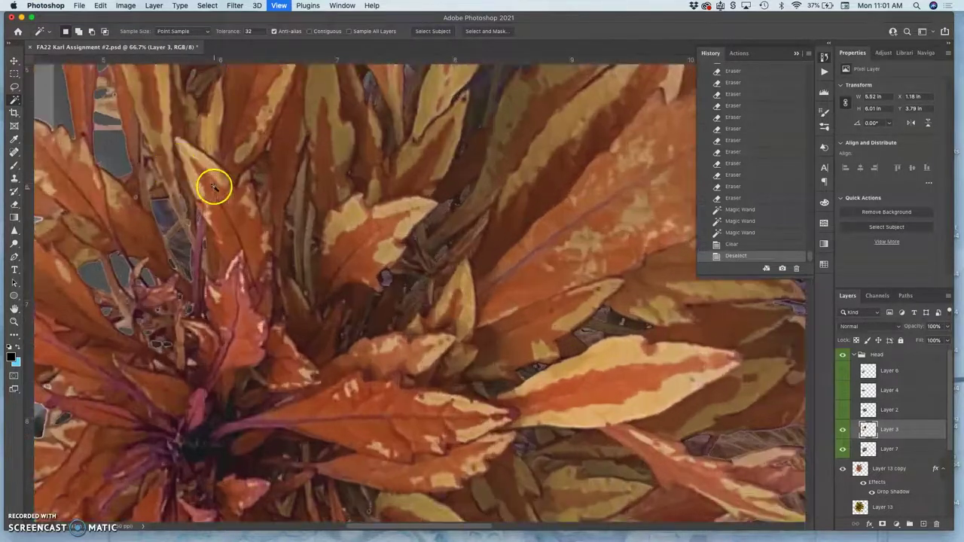
key("super+equal")
left_click_drag(384, 214, 414, 320)
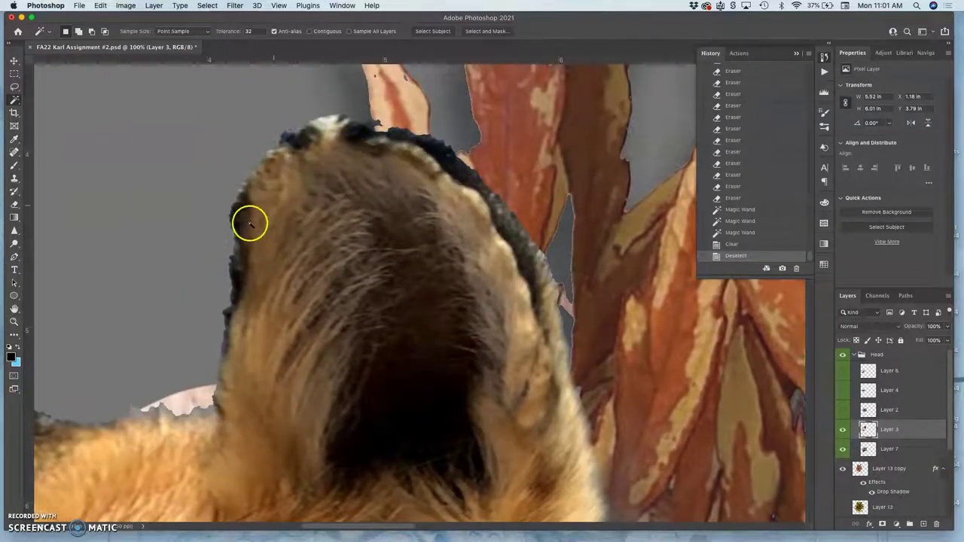
left_click_drag(405, 258, 363, 202)
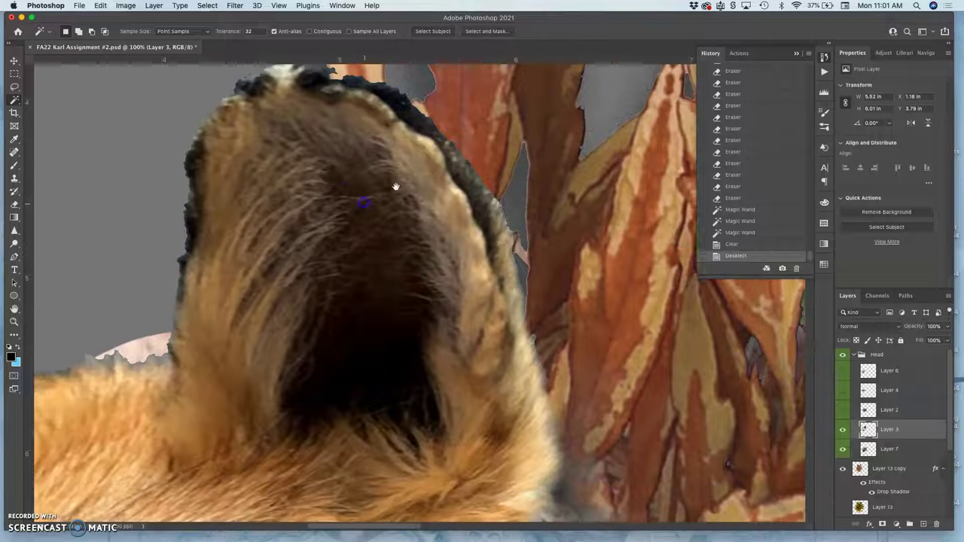
key("super+minus")
key("super+minus")
key("super+minus")
key("super+minus")
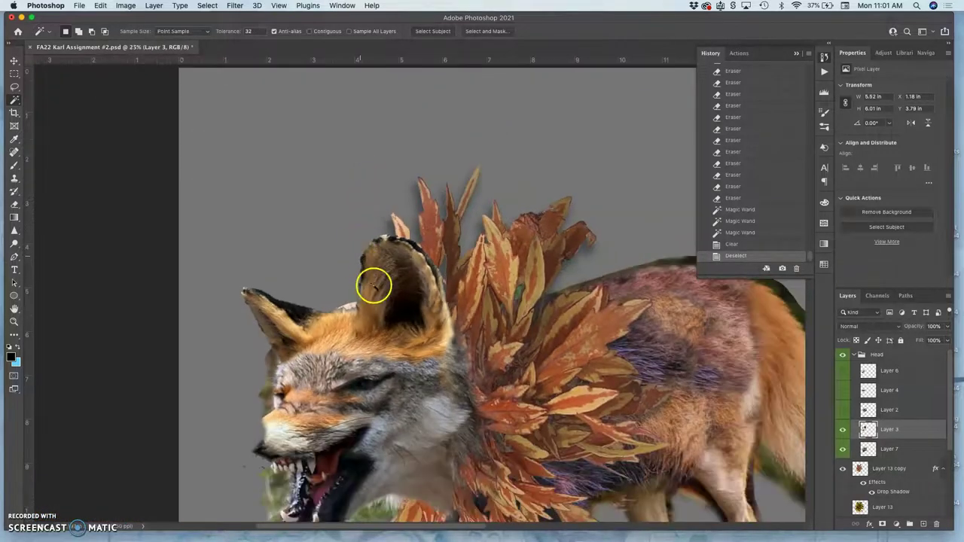
left_click_drag(372, 279, 364, 205)
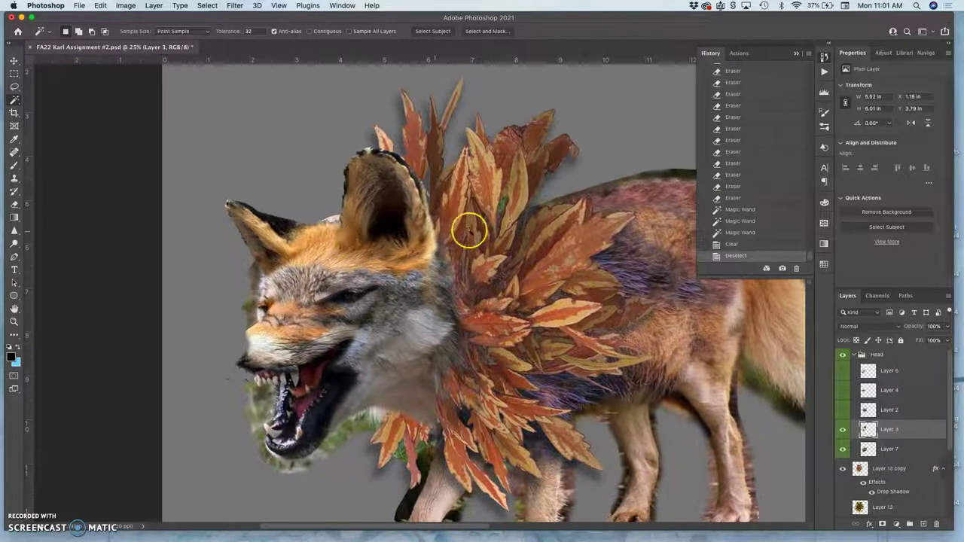
Revert the history to the last Magic Wand selection, restore the Clear state, and deselect
left_click(741, 232)
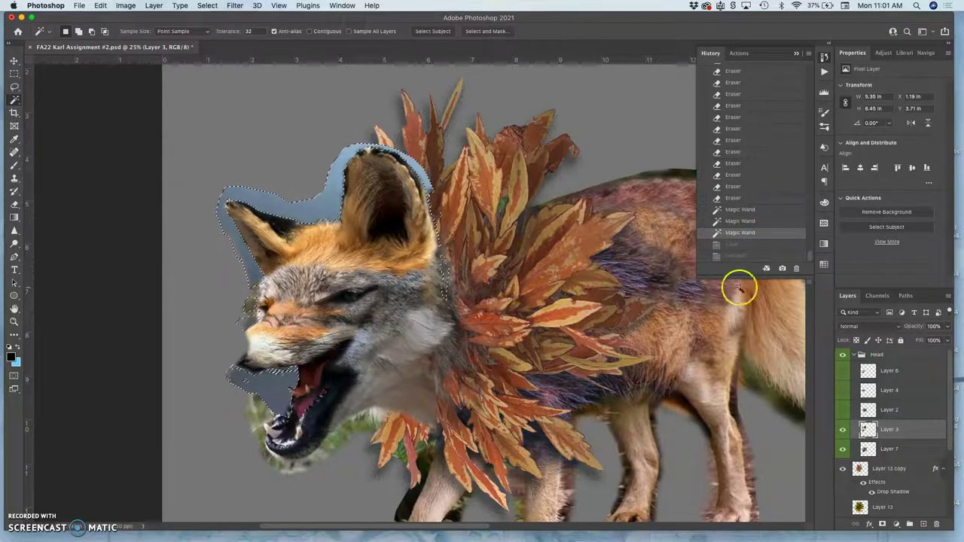
left_click(731, 244)
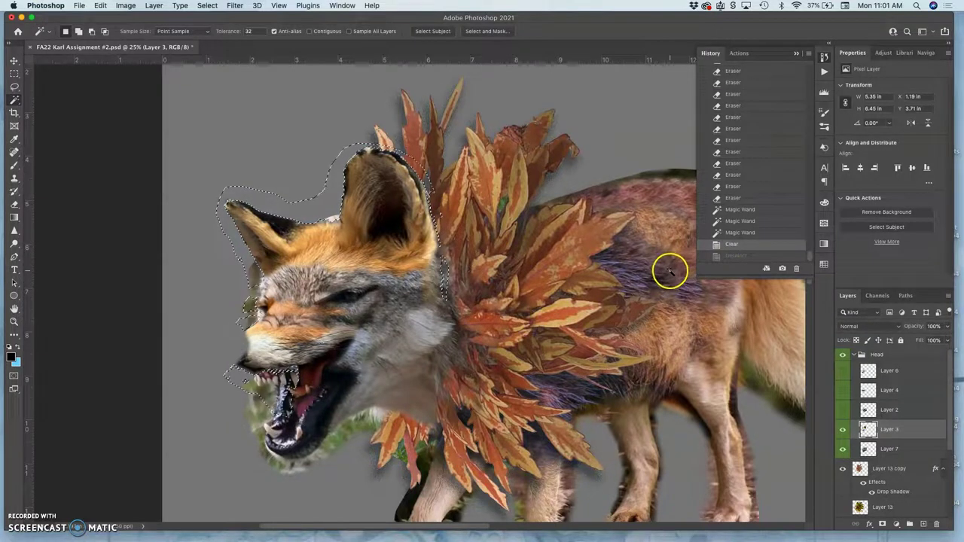
key("super+d")
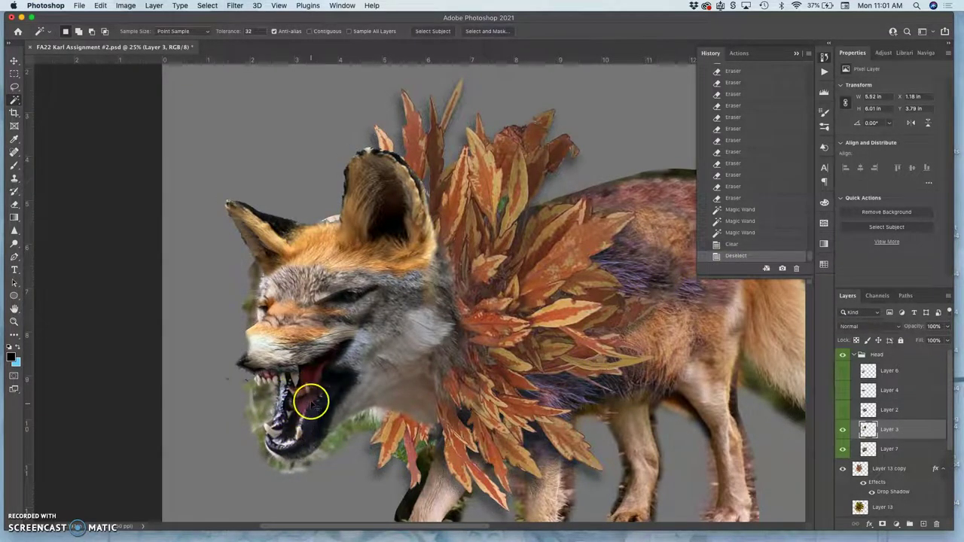
Examine the muzzle, teeth and remaining background remnants around the mouth, and the head within the whole composite
key("super+plus")
key("super+plus")
key("super+plus")
left_click_drag(429, 275, 420, 219)
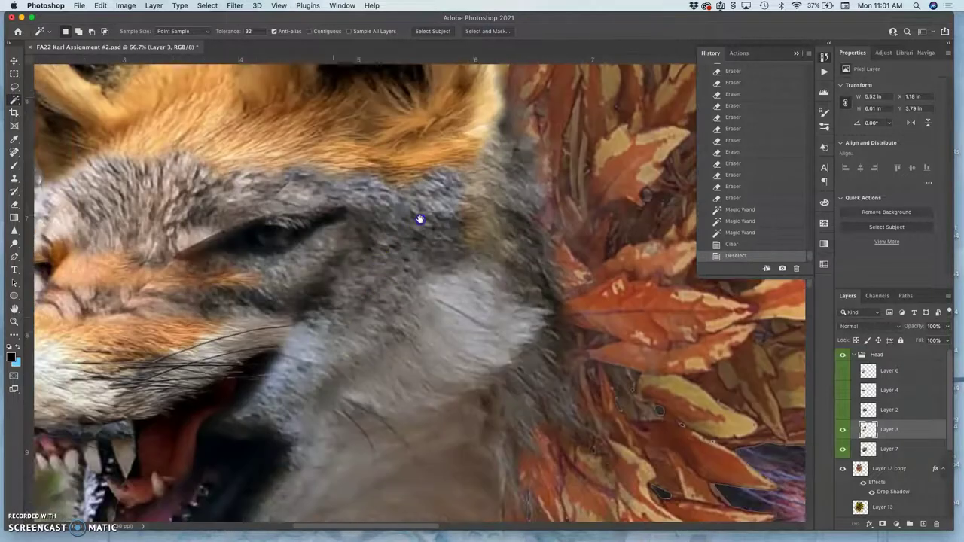
scroll(419, 219, "down", 3)
scroll(419, 219, "left", 3)
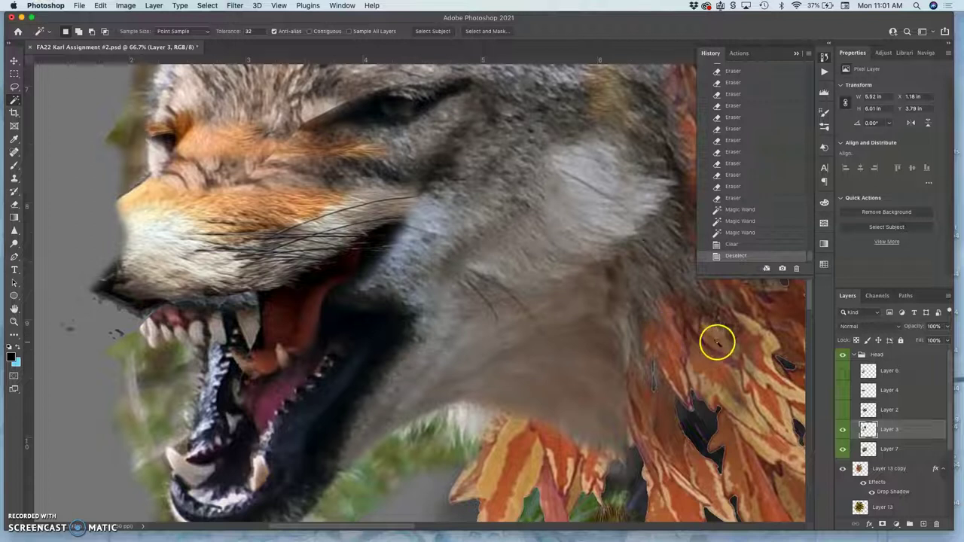
key("super+minus")
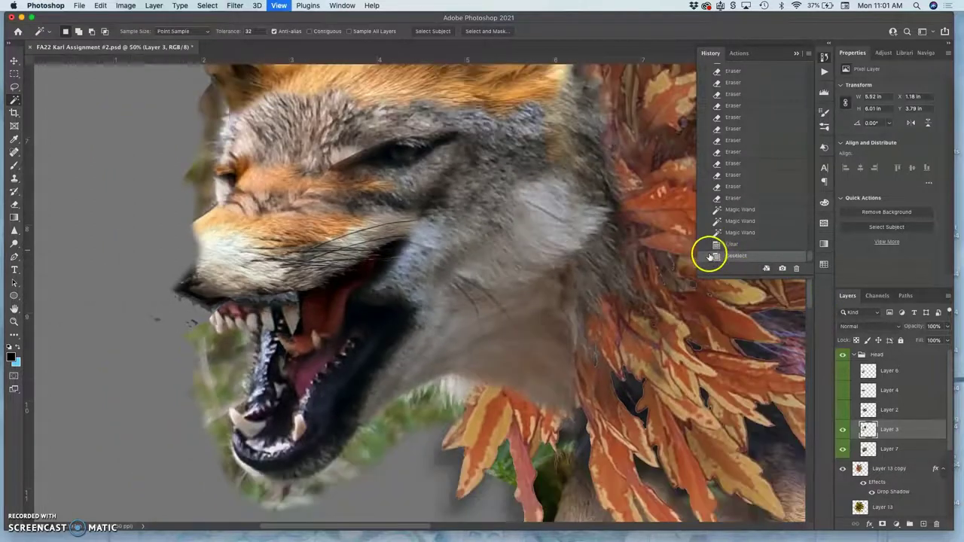
key("super+minus")
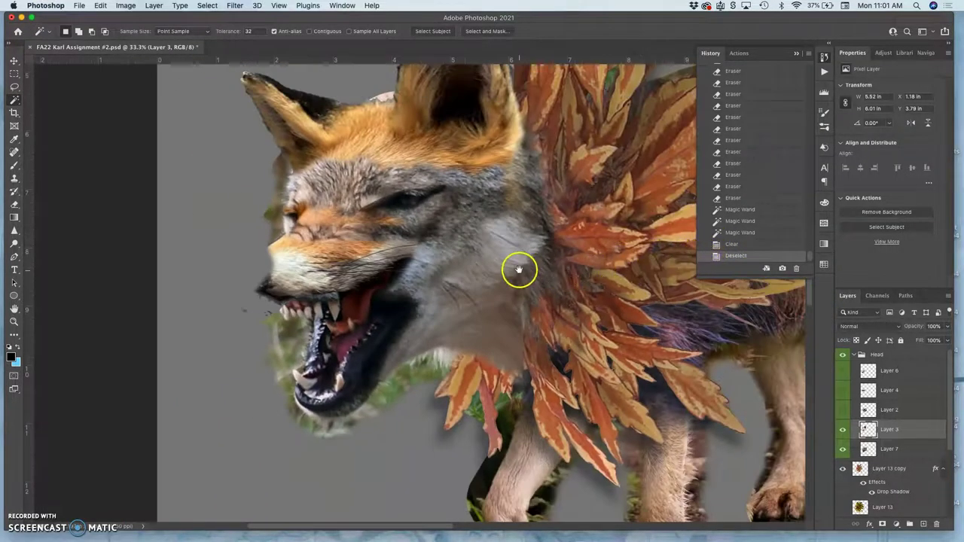
scroll(522, 286, "up", 3)
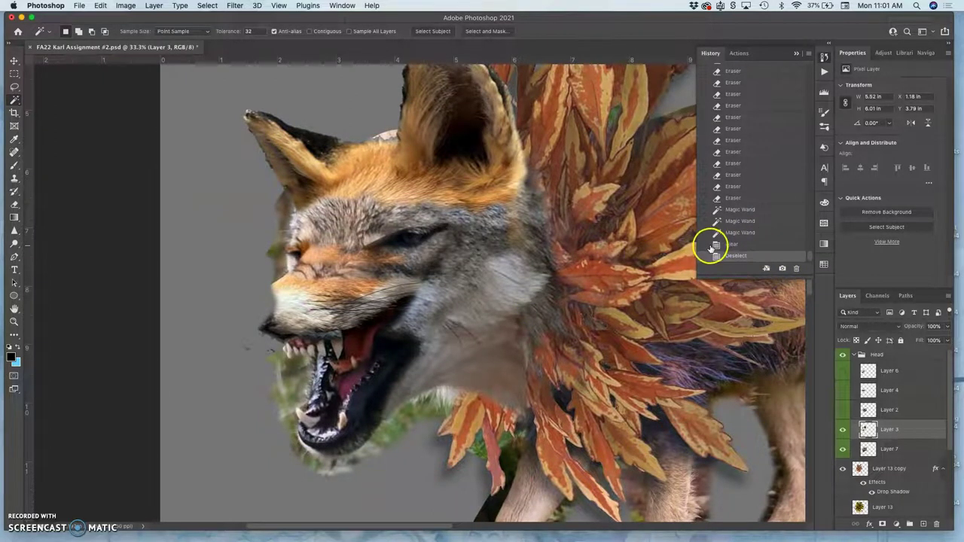
key("super+minus")
left_click_drag(547, 250, 446, 255)
key("super+minus")
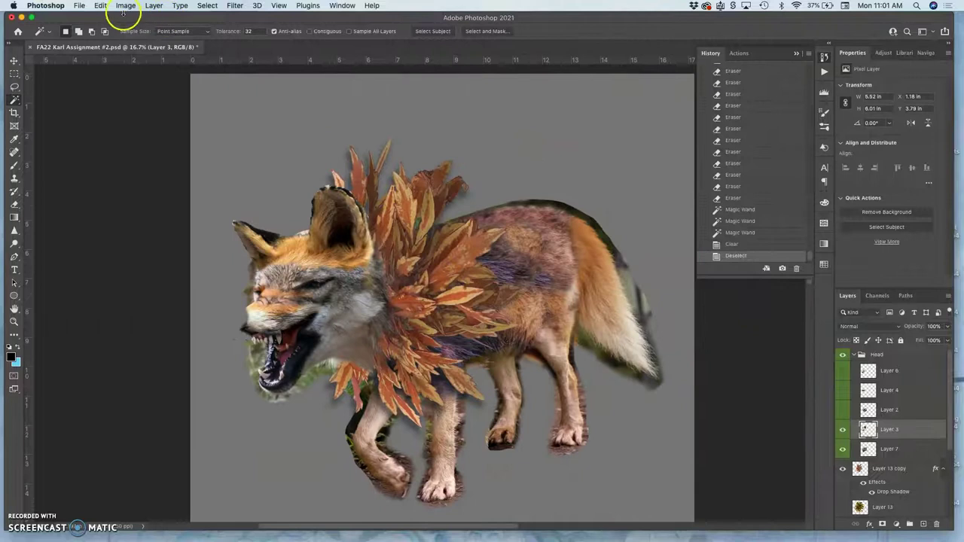
Apply Levels to the fox head on Layer 3 with midtone input 1.29 and white output level 240
left_click(125, 6)
mouse_move(150, 35)
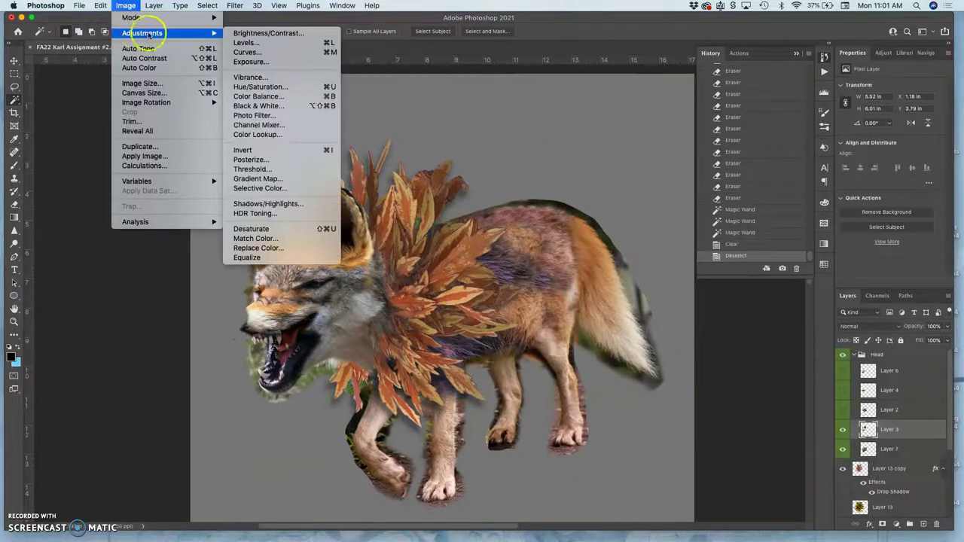
left_click(244, 43)
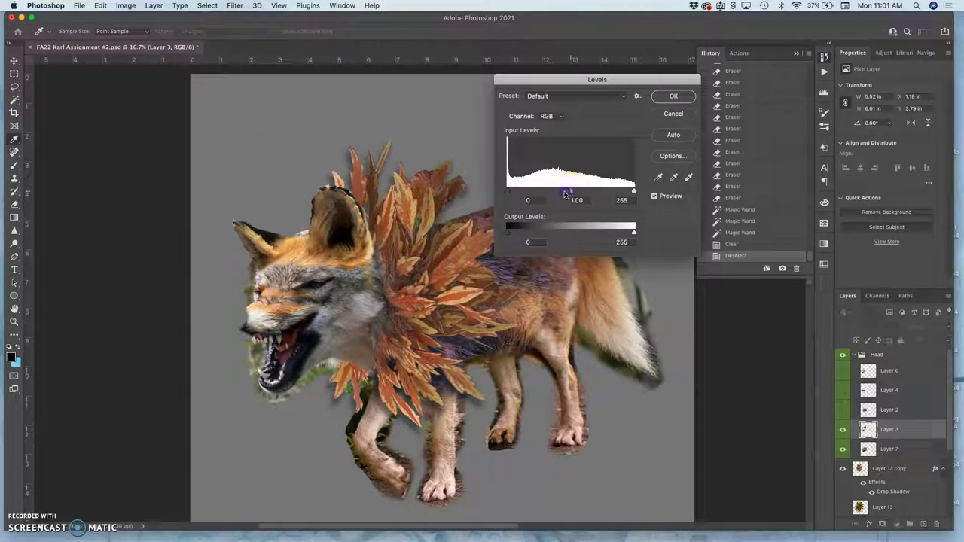
mouse_move(565, 194)
left_mouse_down()
mouse_move(576, 189)
mouse_move(559, 194)
left_mouse_up()
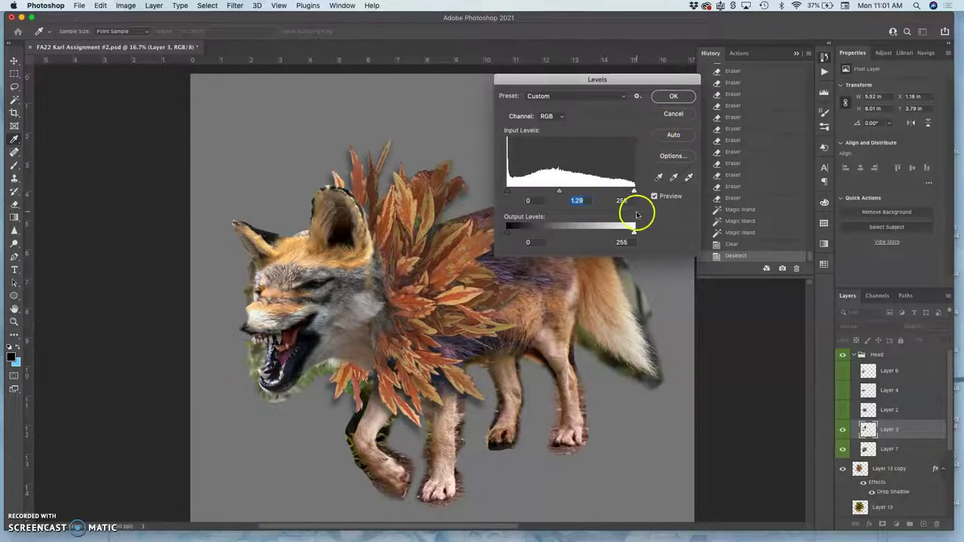
left_click_drag(628, 233, 626, 233)
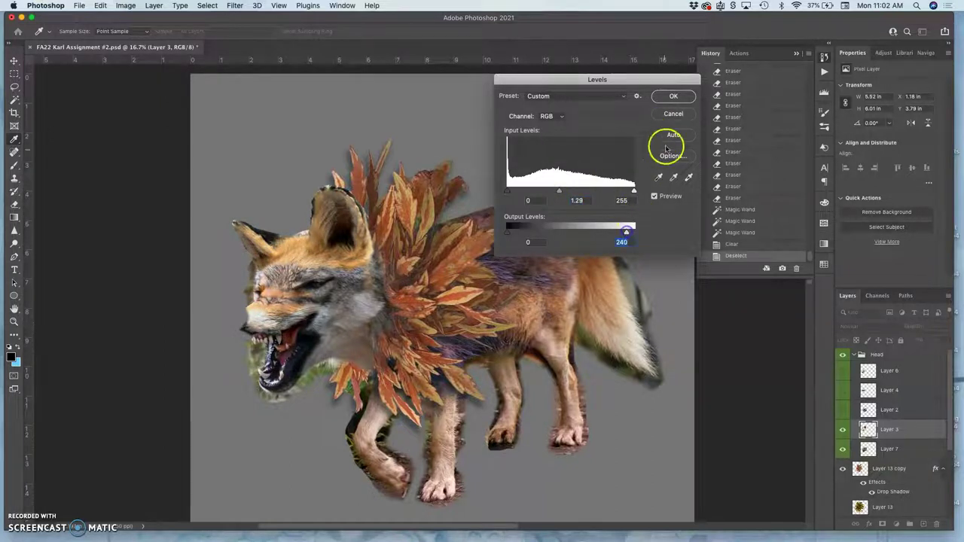
left_click(674, 97)
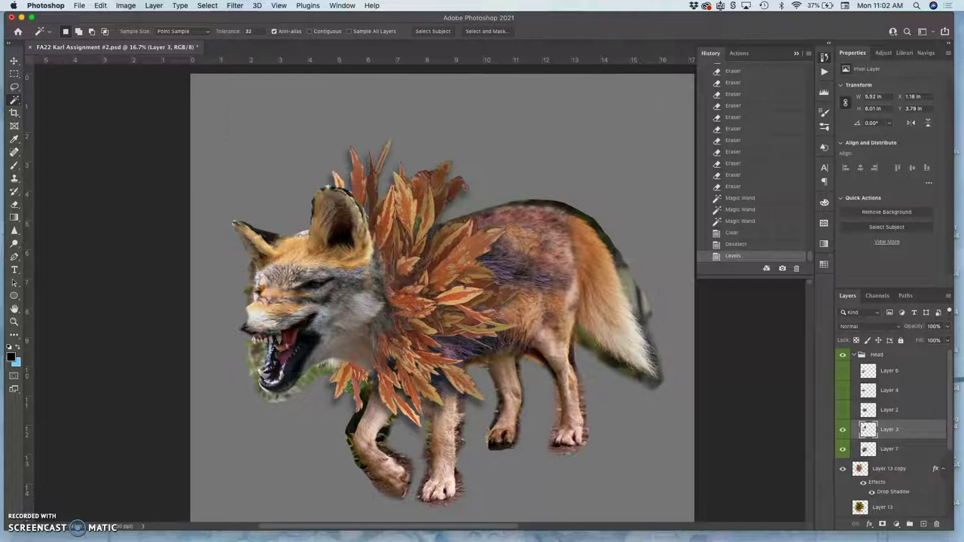
Apply a second Levels adjustment to Layer 3, raising the black output level to about 8
left_click(125, 5)
left_click(132, 31)
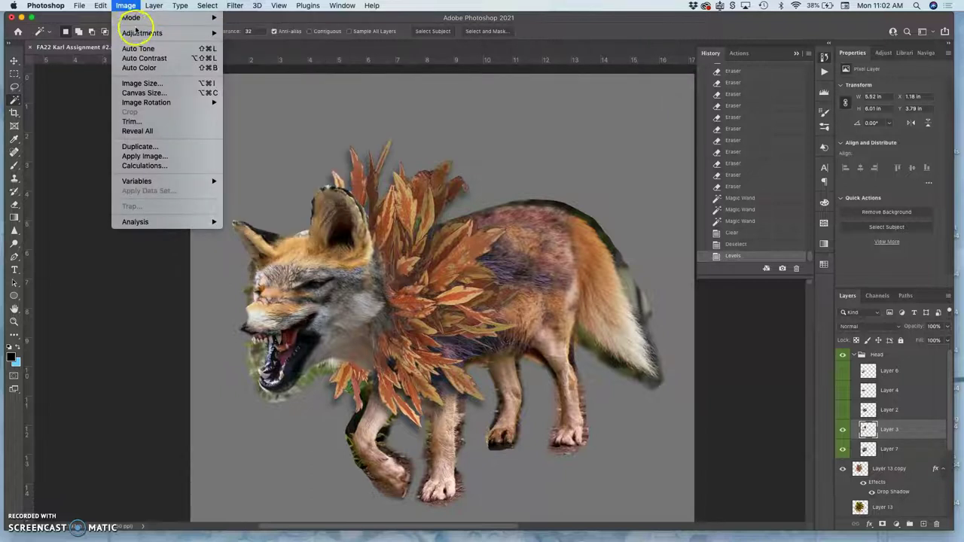
mouse_move(150, 32)
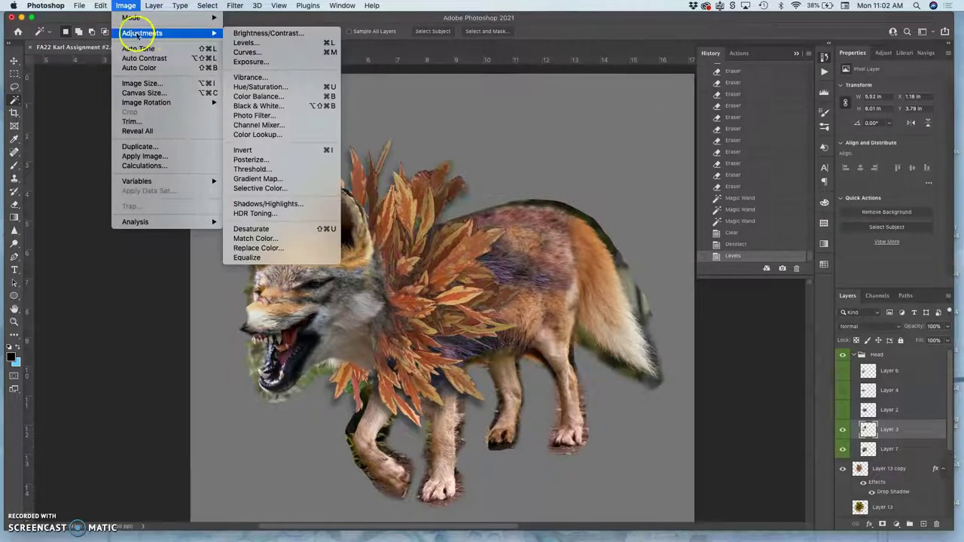
left_click(265, 43)
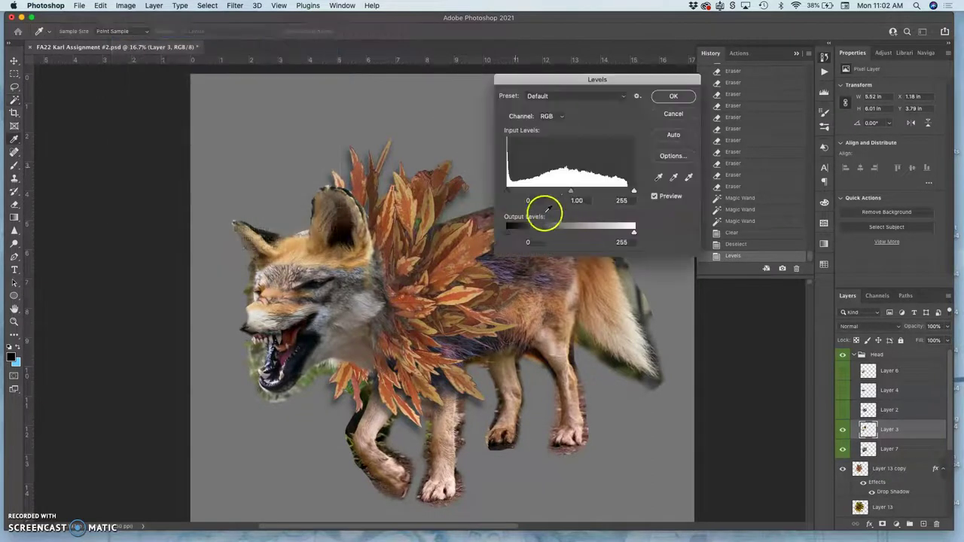
left_click_drag(510, 231, 510, 236)
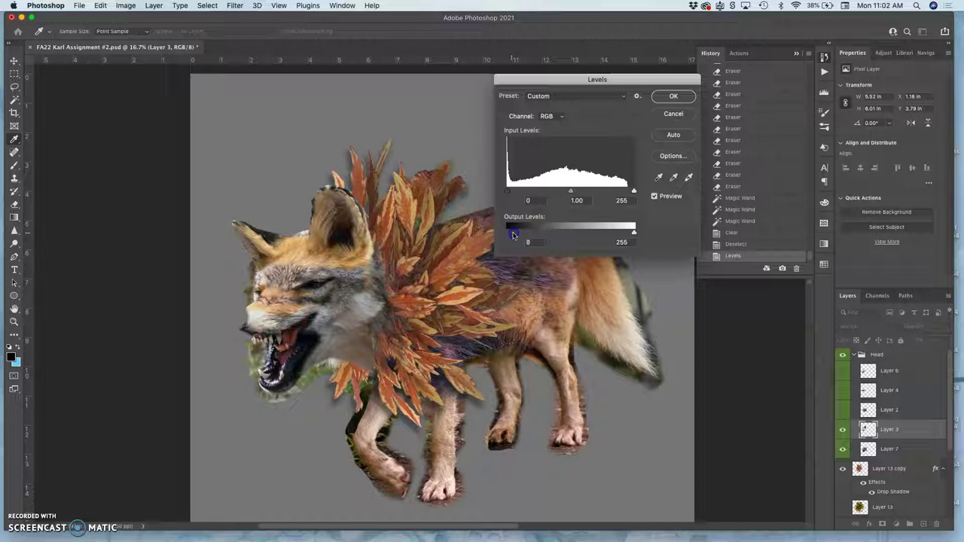
left_click(670, 96)
Start a Color Balance adjustment on Layer 3 and set the midtones to cyan-red -14 and yellow-blue +17
left_click(125, 6)
mouse_move(142, 33)
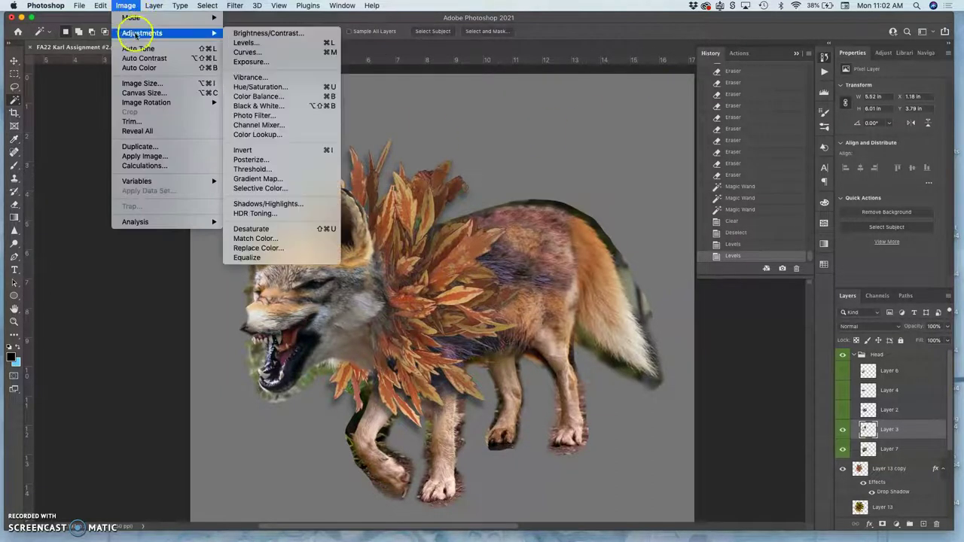
left_click(255, 96)
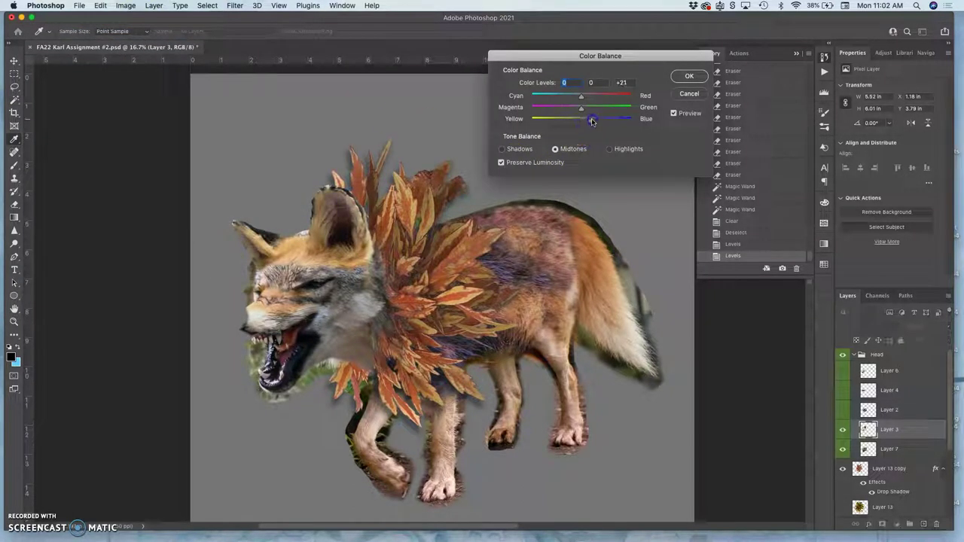
left_click(580, 97)
left_click_drag(574, 101, 574, 101)
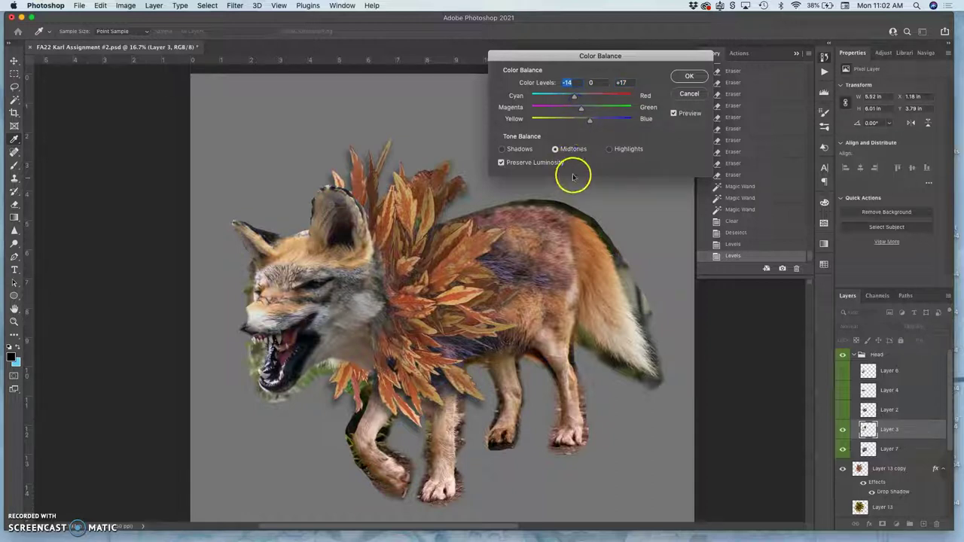
Set the highlights to cyan-red +20 and yellow-blue +4, set the shadows to -9 and -7, and apply the Color Balance
left_click(582, 97)
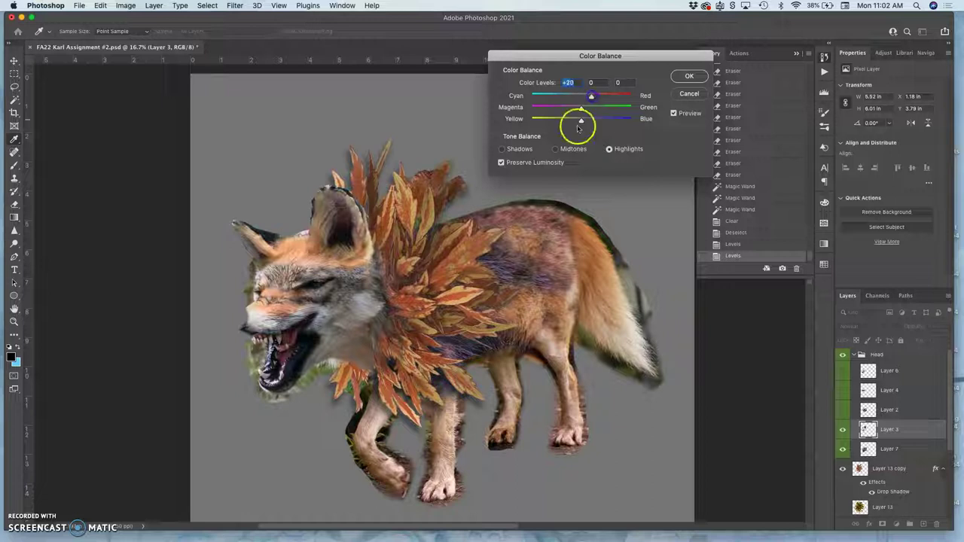
left_click(580, 122)
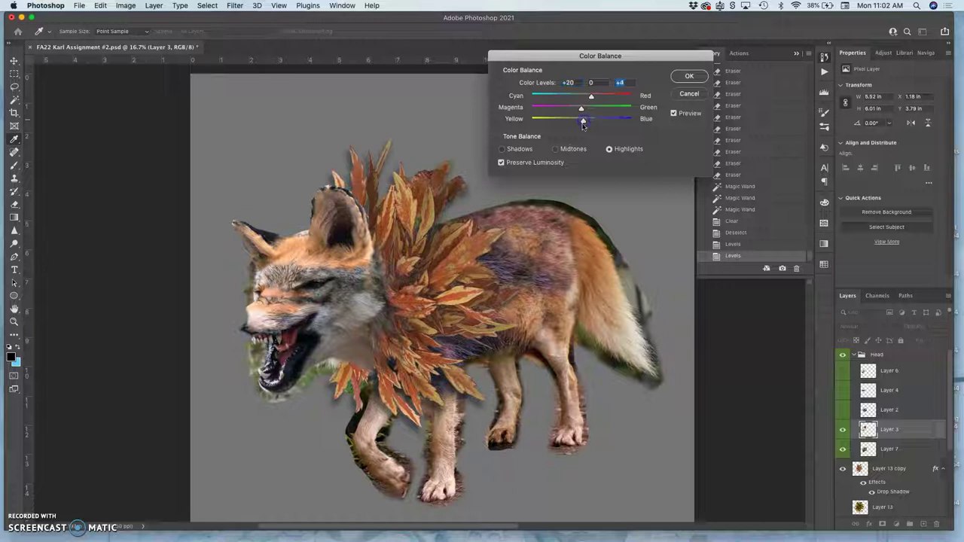
left_click(503, 149)
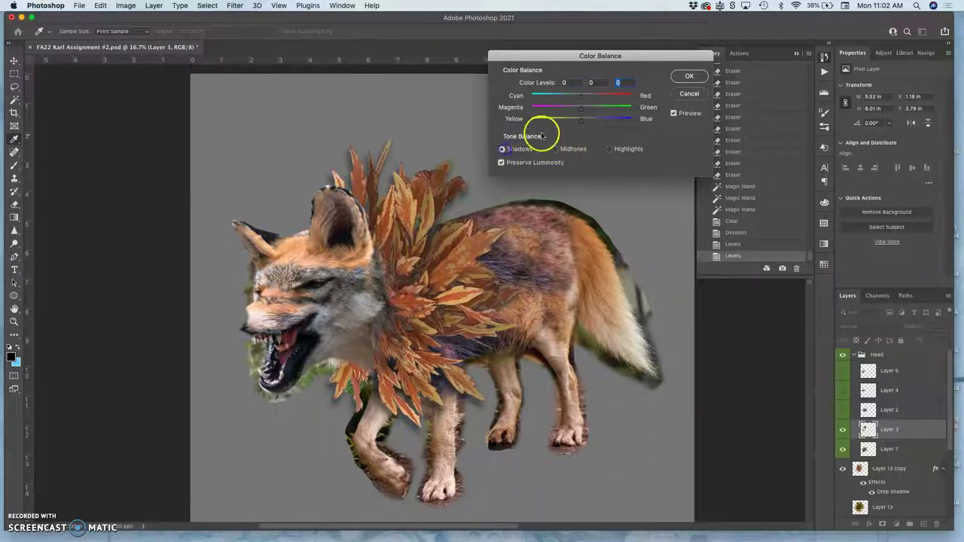
left_click_drag(581, 96, 582, 100)
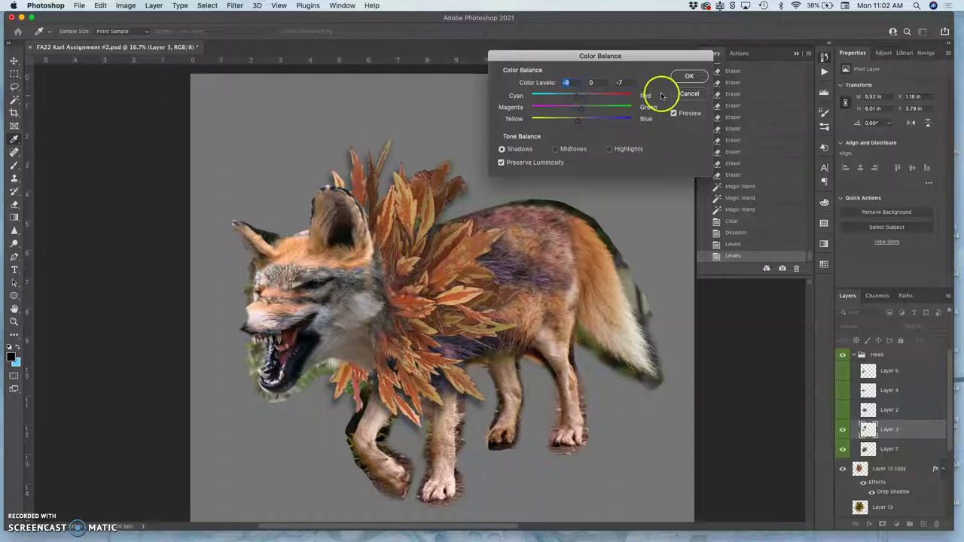
left_click(688, 77)
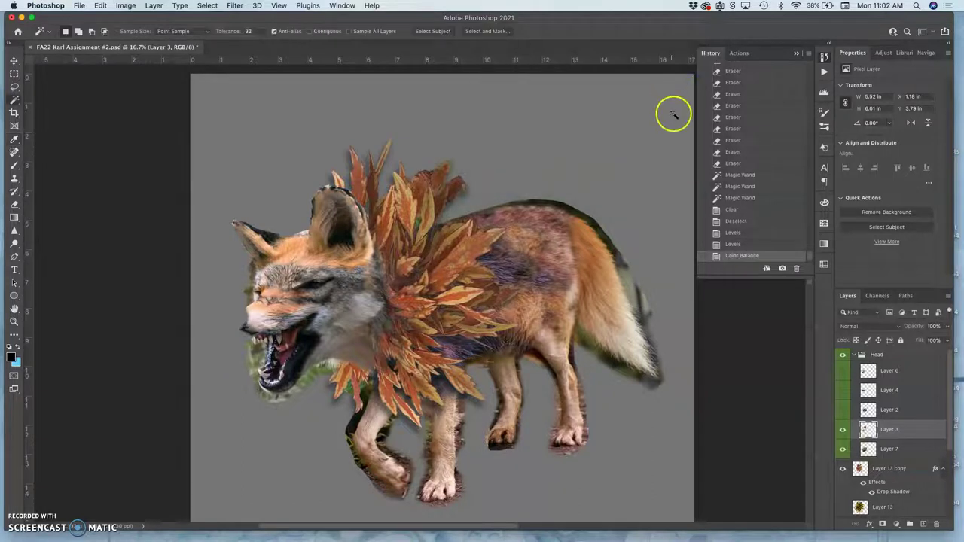
Compare the fox head before and after the Color Balance by switching between the last two history states
left_click(741, 245)
left_click(740, 257)
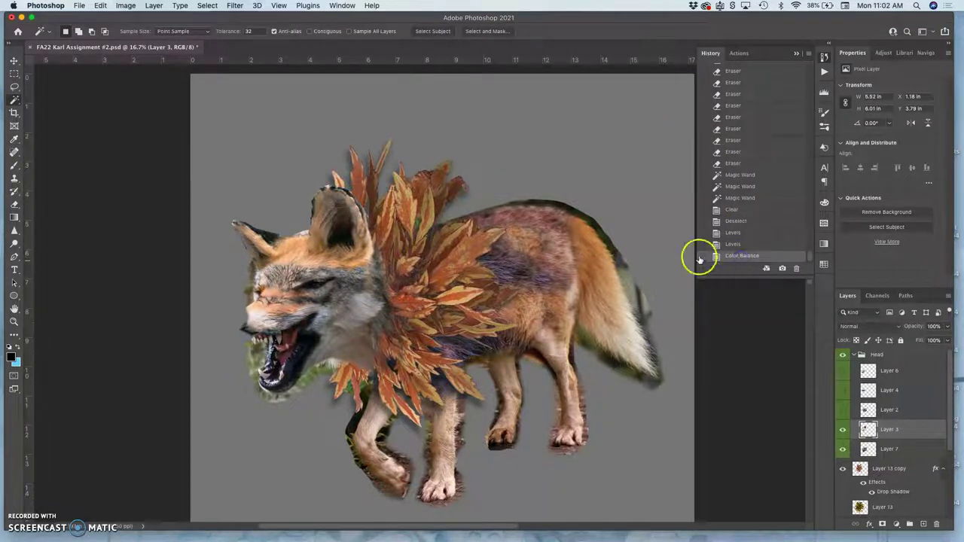
left_click(738, 245)
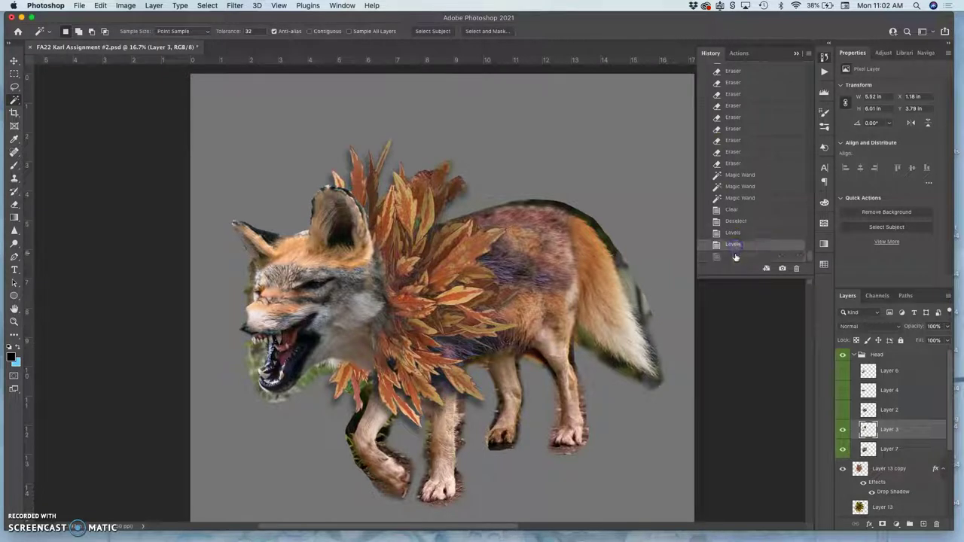
left_click(736, 257)
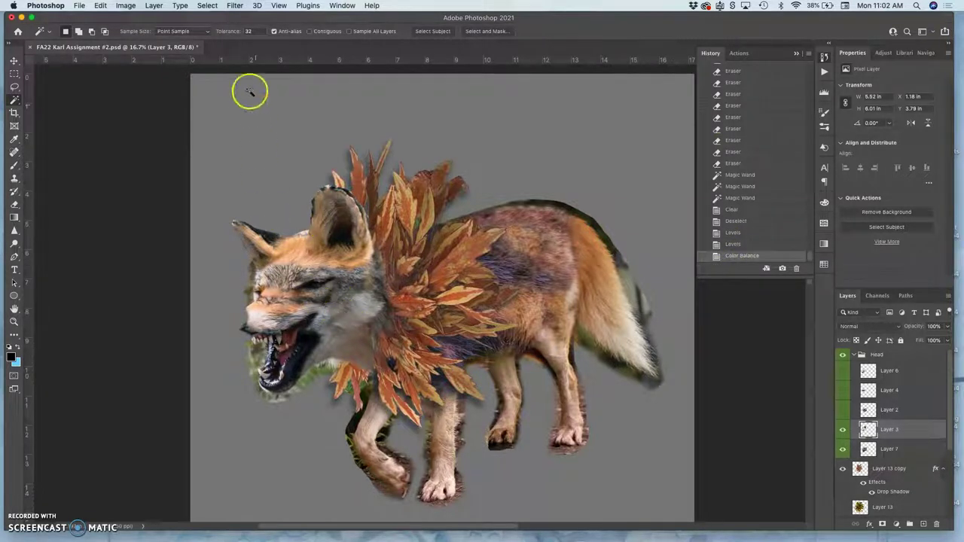
Start a Hue/Saturation adjustment on Layer 3 with Master hue -1, saturation -11 and lightness -3
left_click(125, 5)
mouse_move(143, 33)
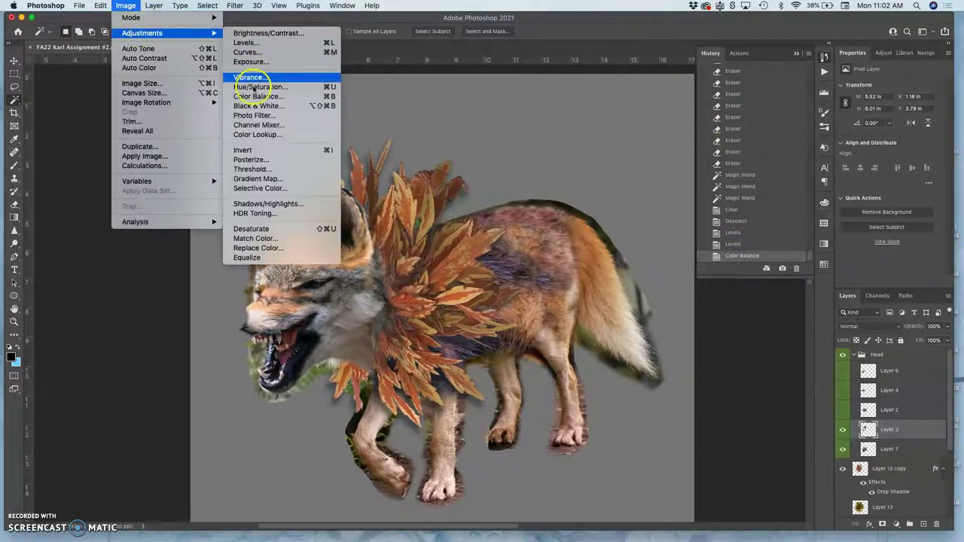
left_click(253, 87)
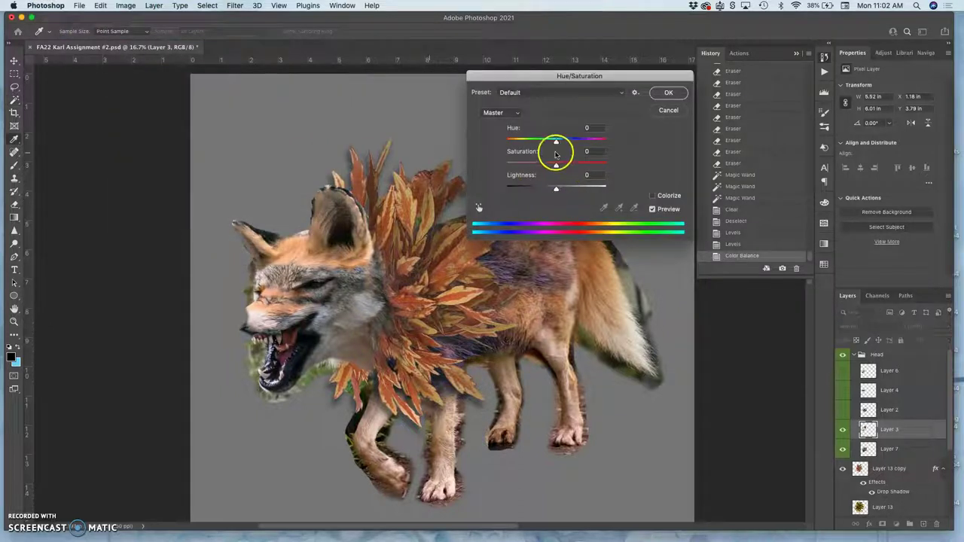
mouse_move(565, 143)
left_mouse_down()
mouse_move(543, 143)
mouse_move(553, 147)
left_mouse_up()
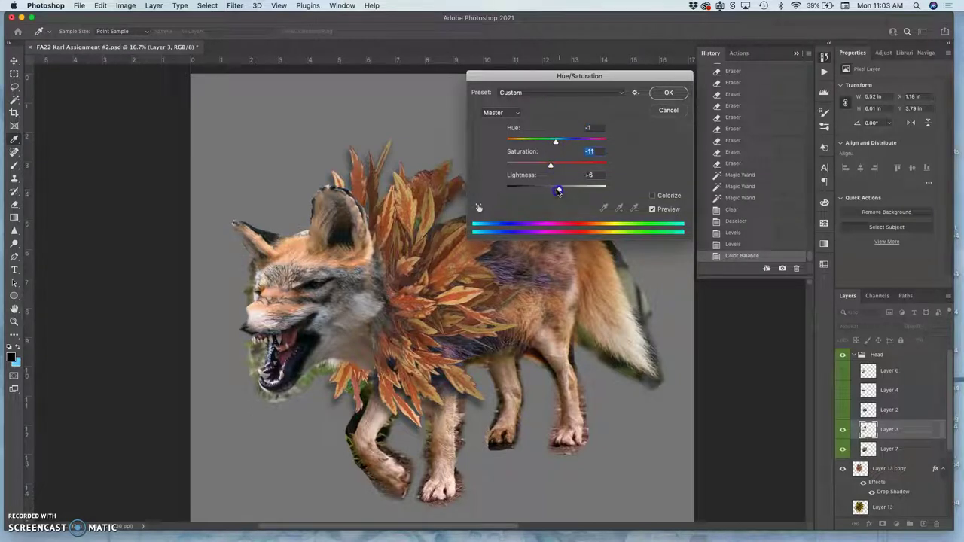
left_click_drag(554, 190, 552, 190)
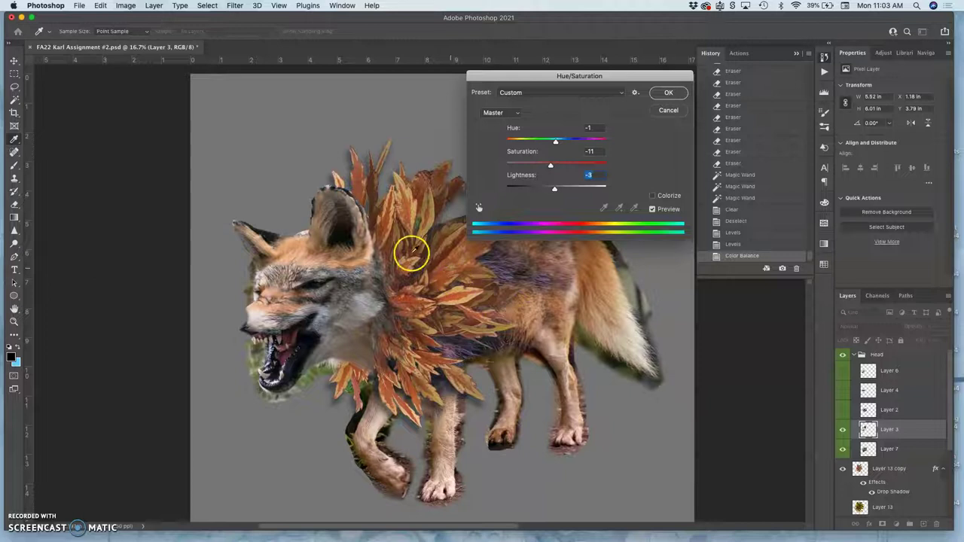
Adjust the Reds to hue -6, saturation +19 and lightness about -10, and apply the Hue/Saturation adjustment
left_click(514, 113)
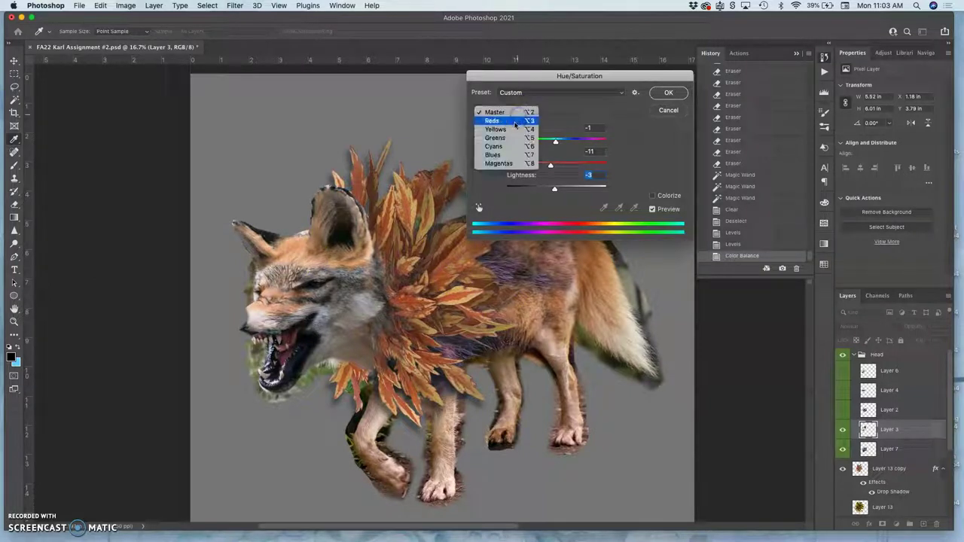
left_click(519, 121)
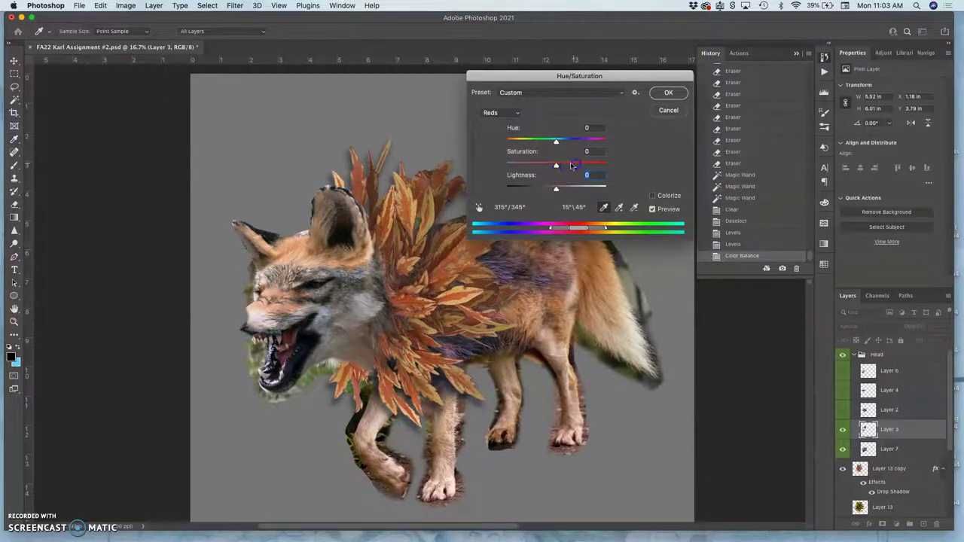
mouse_move(563, 167)
left_mouse_down()
mouse_move(613, 157)
mouse_move(566, 164)
left_mouse_up()
left_click_drag(554, 144, 556, 191)
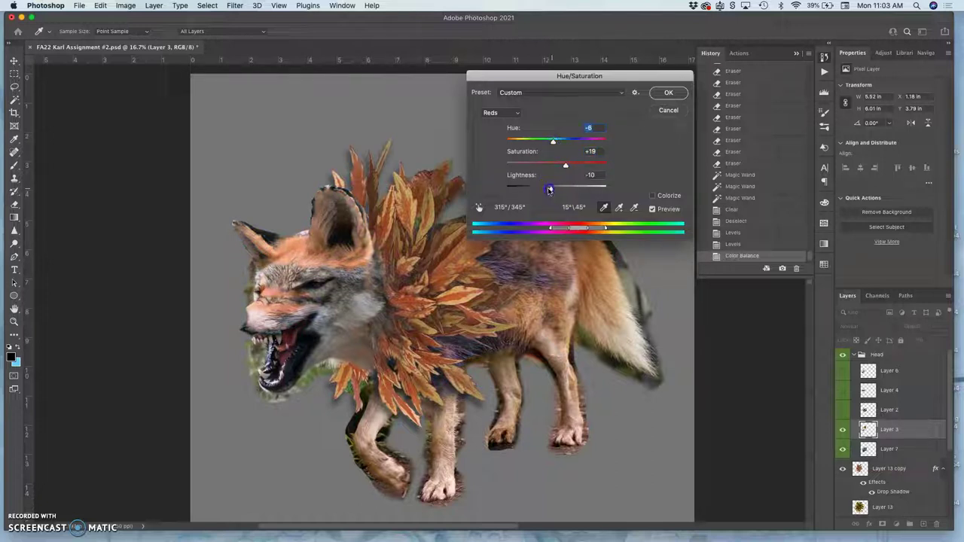
left_click(669, 93)
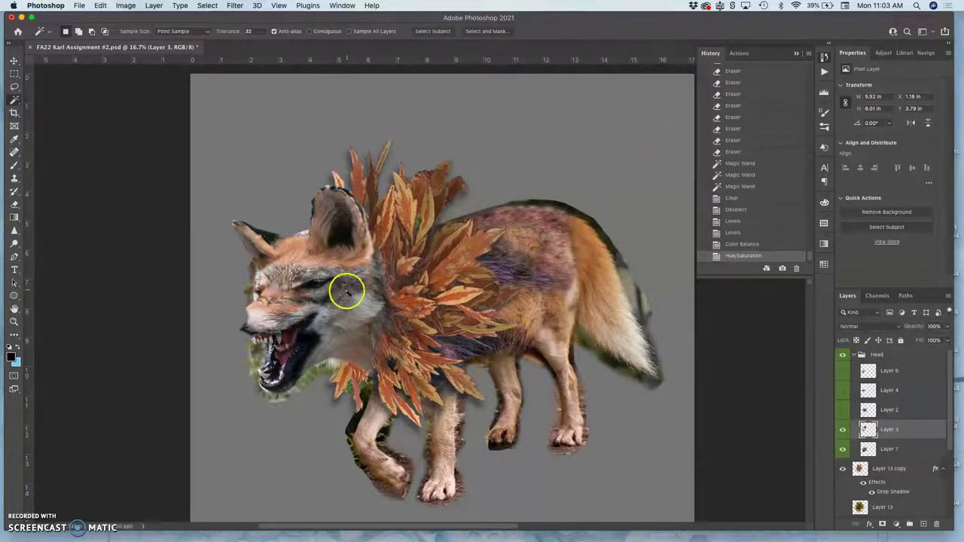
Show Layer 2, Layer 4 and Layer 6 in the Head group
left_click(843, 410)
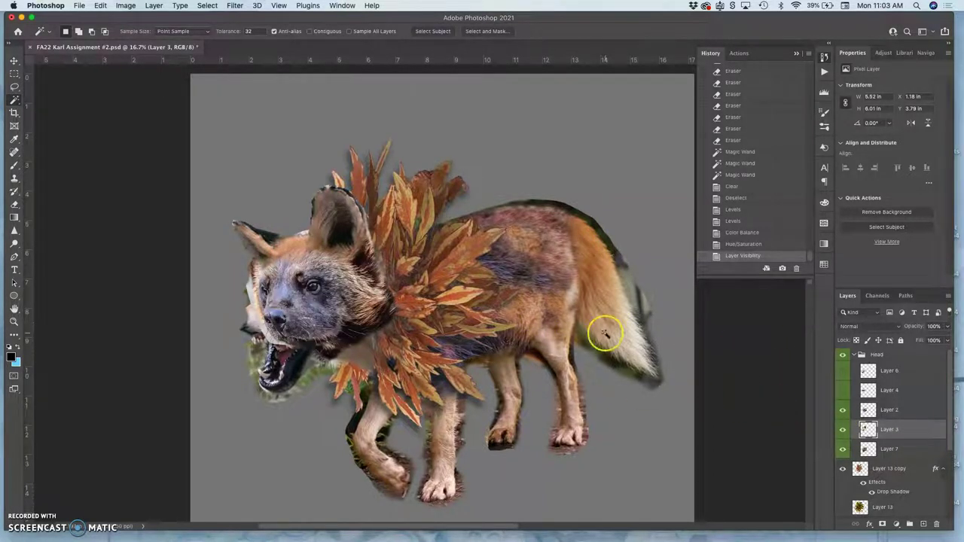
left_click(843, 390)
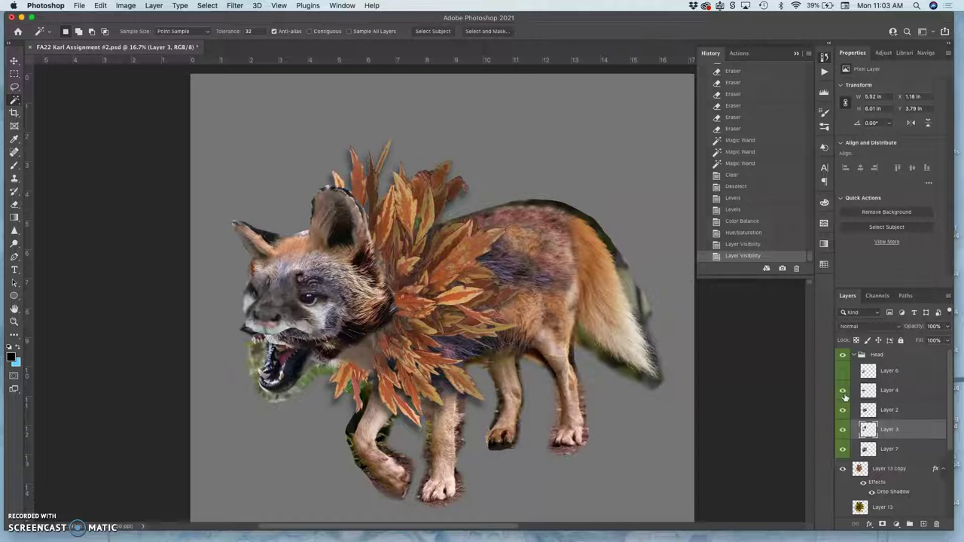
left_click(843, 371)
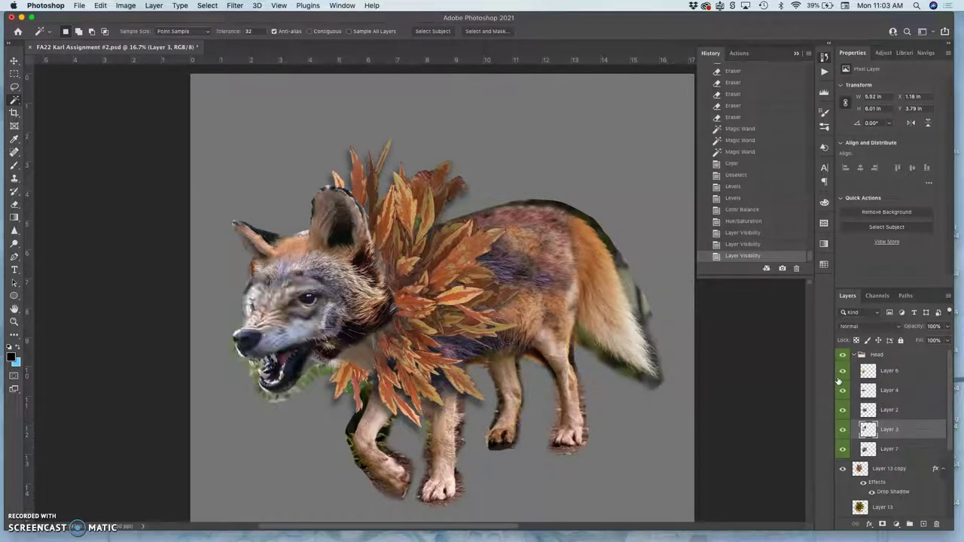
Compare the head up close with Layer 2 hidden and shown, and make Layer 2 the active layer
key("super+equal")
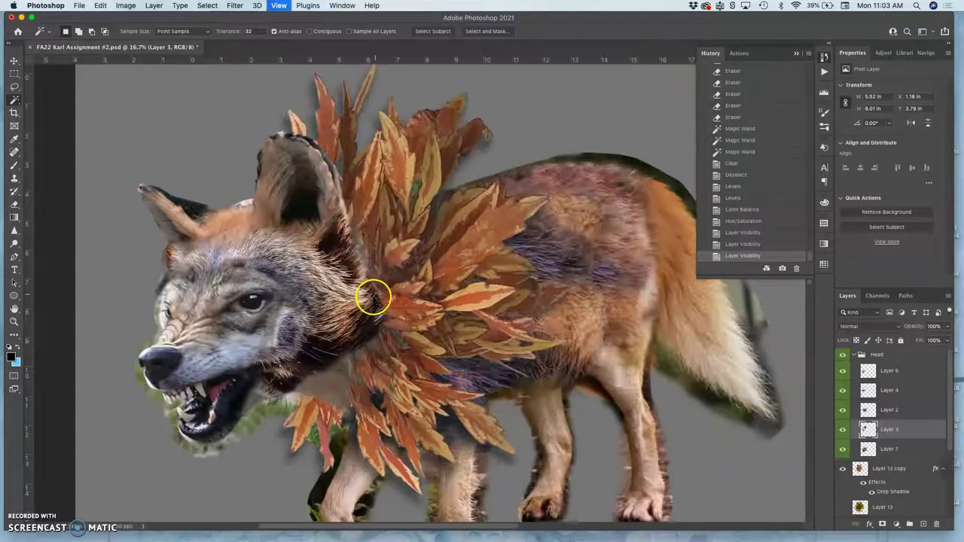
key("super+equal")
left_click_drag(329, 295, 439, 209)
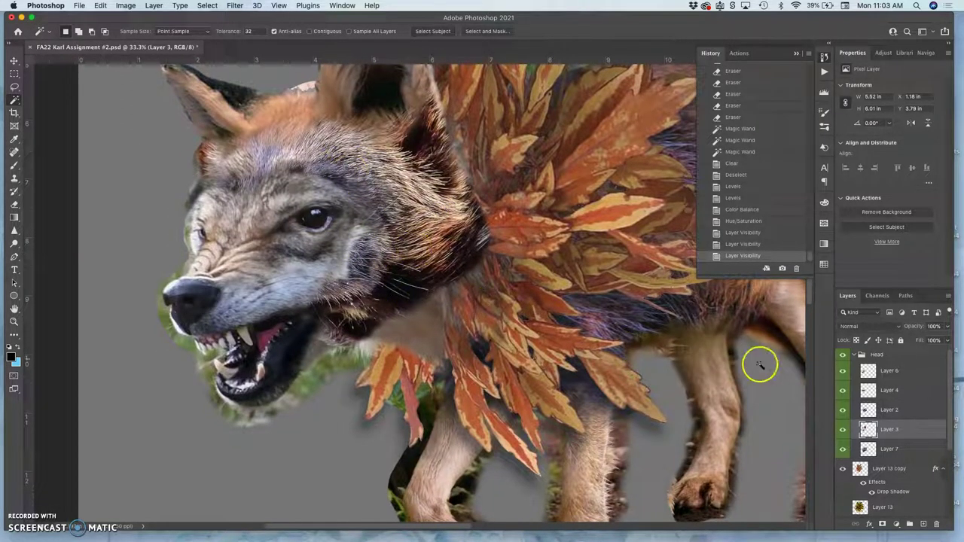
left_click(842, 410)
left_click(843, 410)
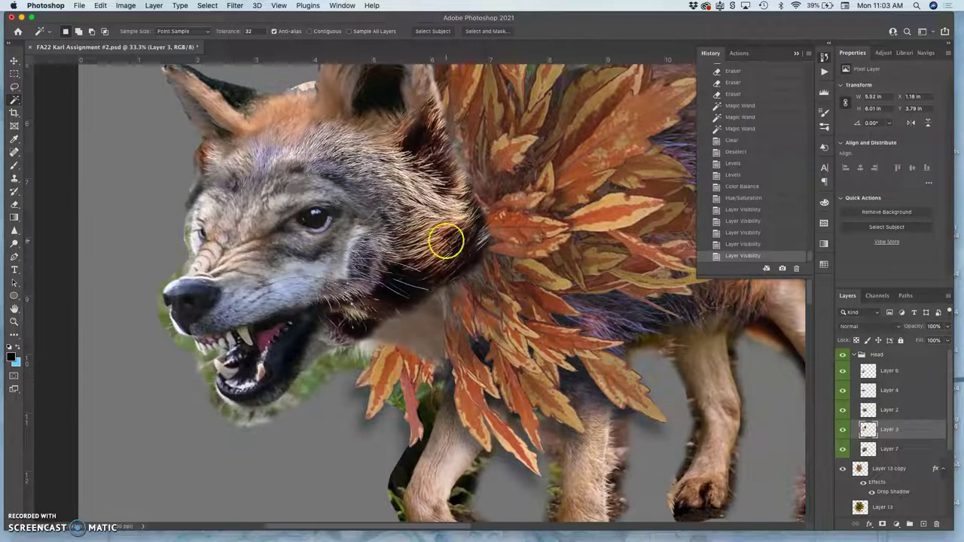
left_click(885, 409)
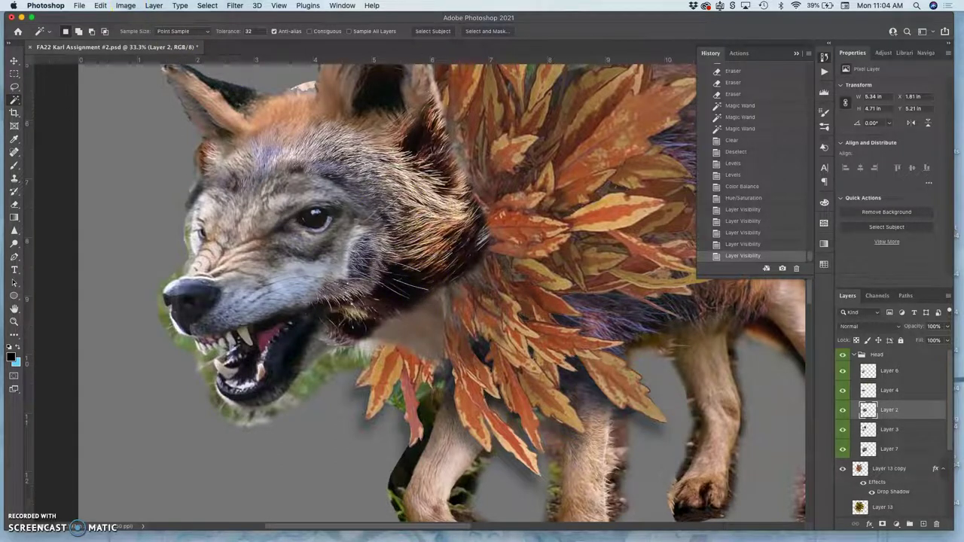
Apply Levels to Layer 2 with input black 1, midtones 1.31, and output levels from 12 to 237
left_click(125, 6)
mouse_move(151, 32)
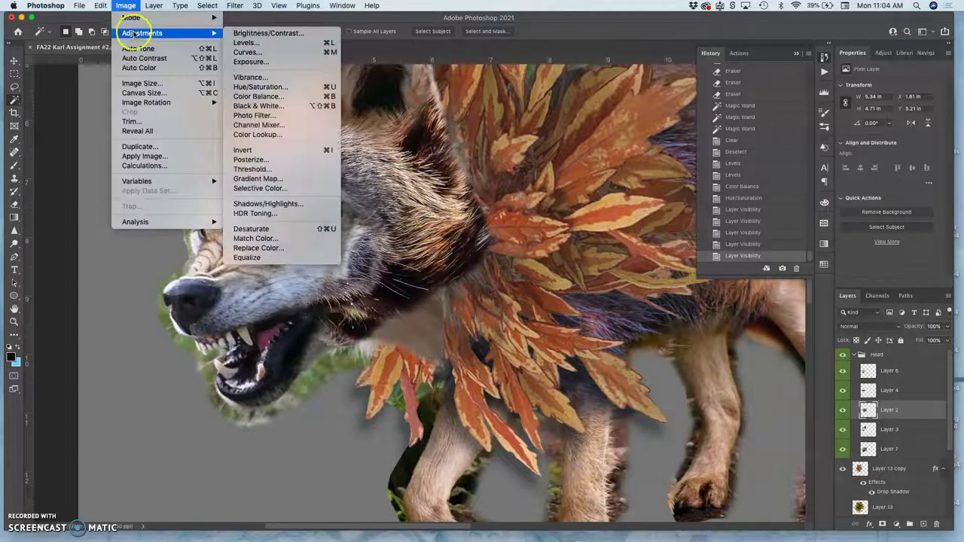
left_click(244, 42)
left_click_drag(568, 191, 570, 190)
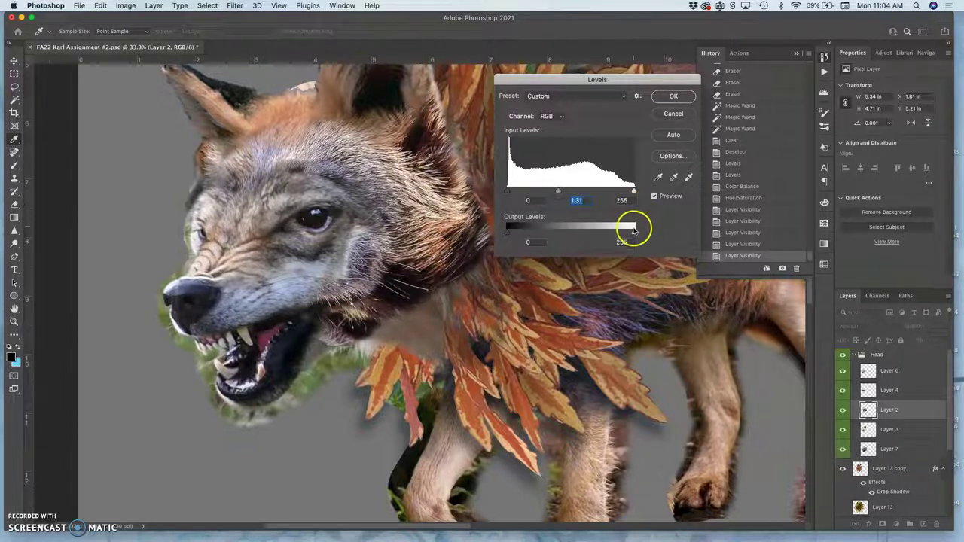
left_click_drag(635, 227, 623, 235)
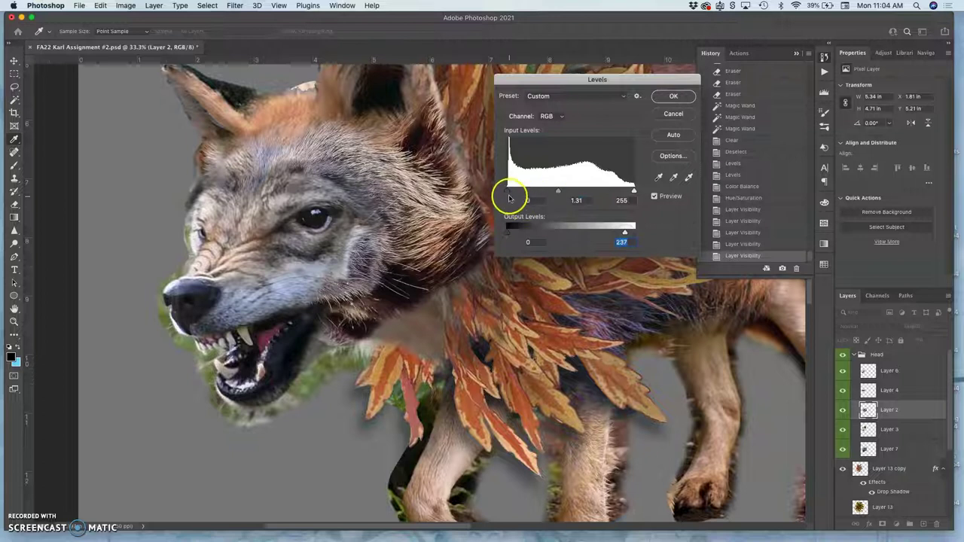
left_click_drag(507, 192, 509, 191)
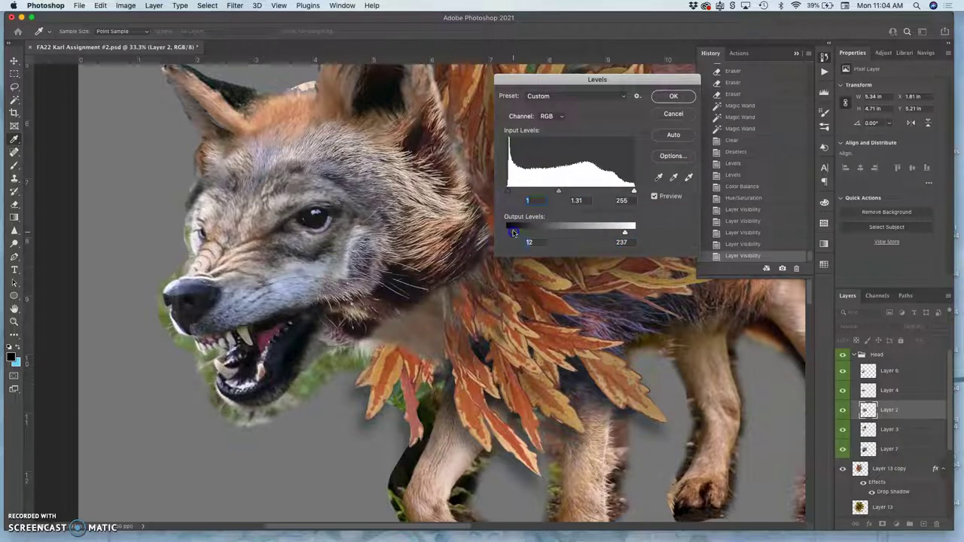
left_click(673, 97)
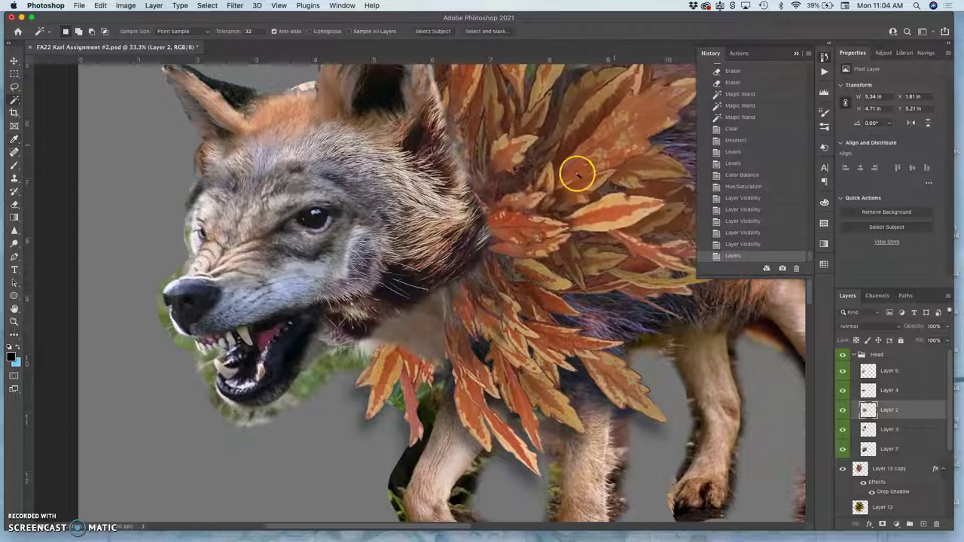
Compare what Layers 4, 6, 3 and 7 each contribute to the head by hiding and reshowing them
scroll(519, 200, "up", 3)
scroll(520, 200, "right", 4)
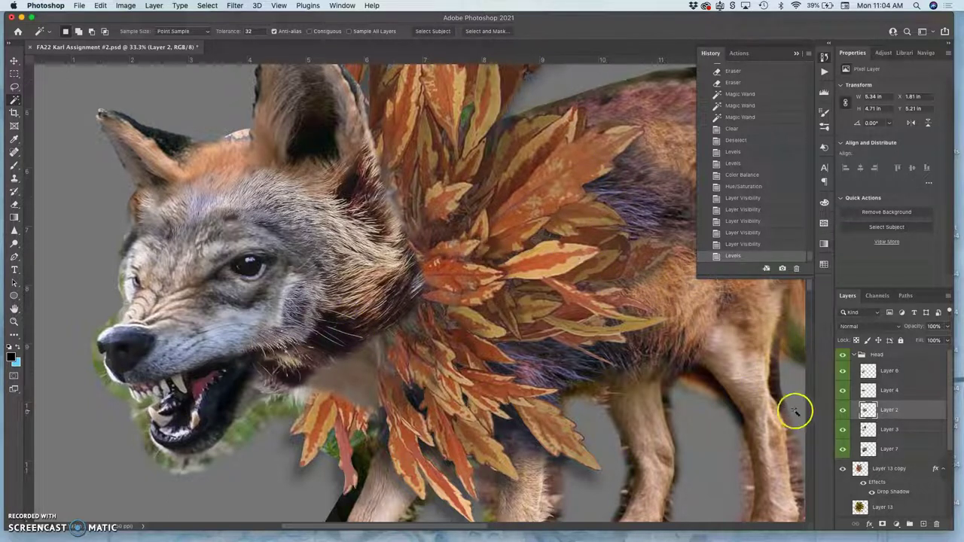
left_click(843, 390)
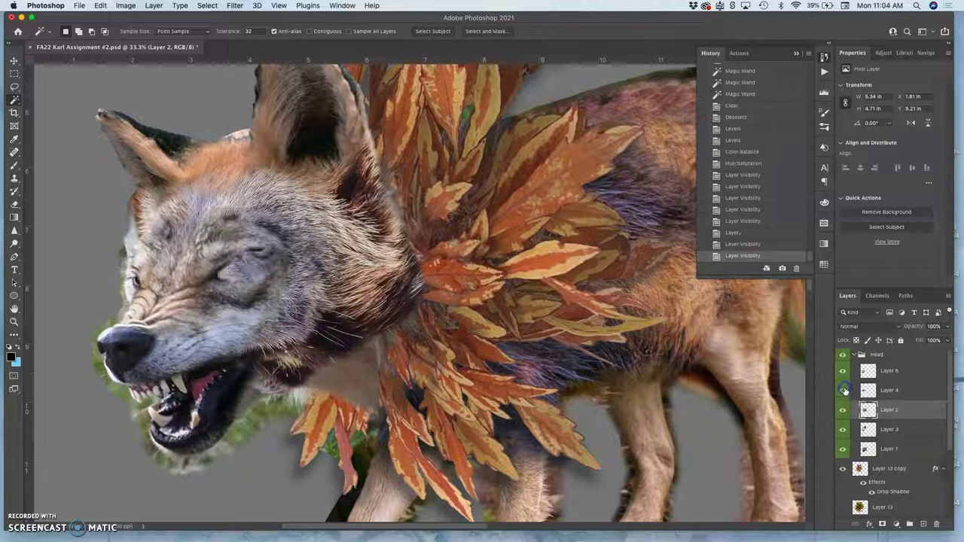
left_click(843, 390)
left_click(843, 372)
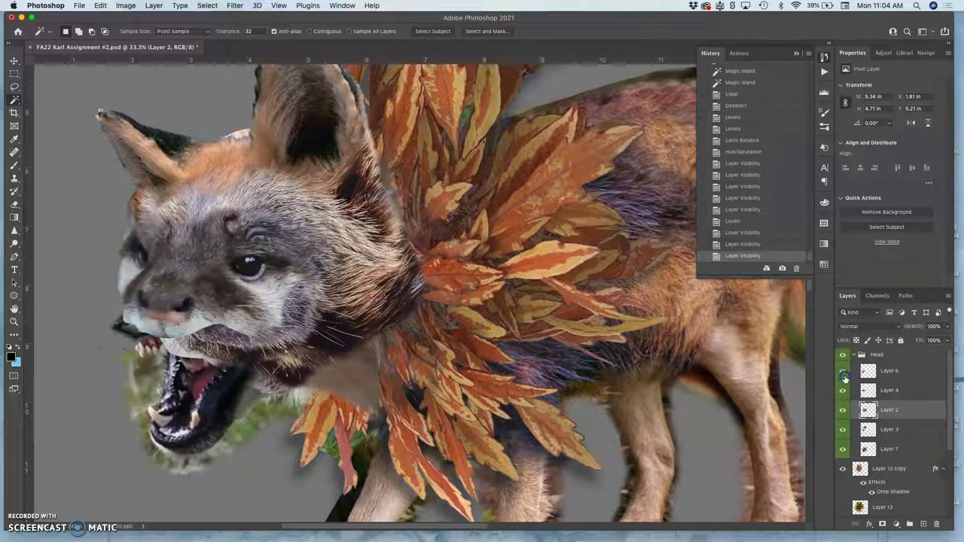
left_click(843, 372)
left_click(841, 430)
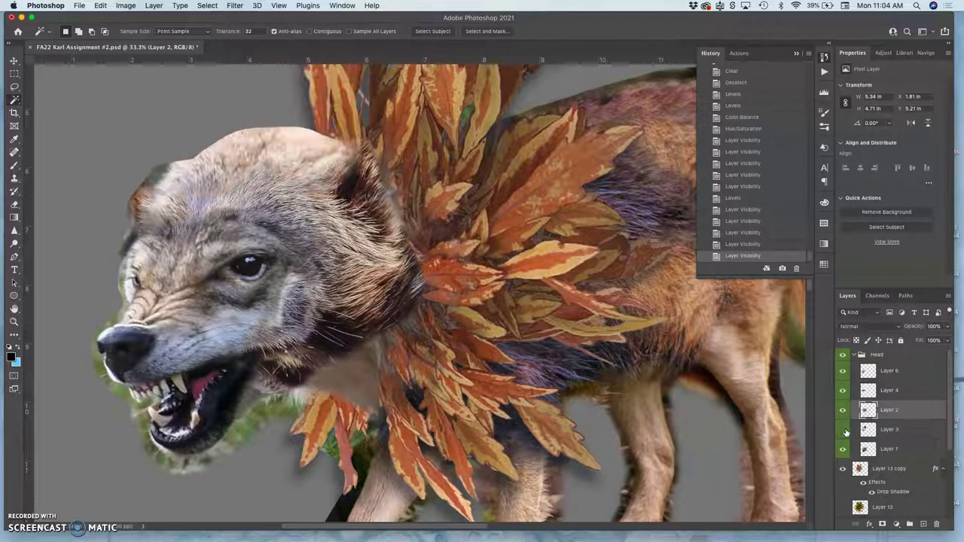
left_click(840, 429)
left_click(843, 390)
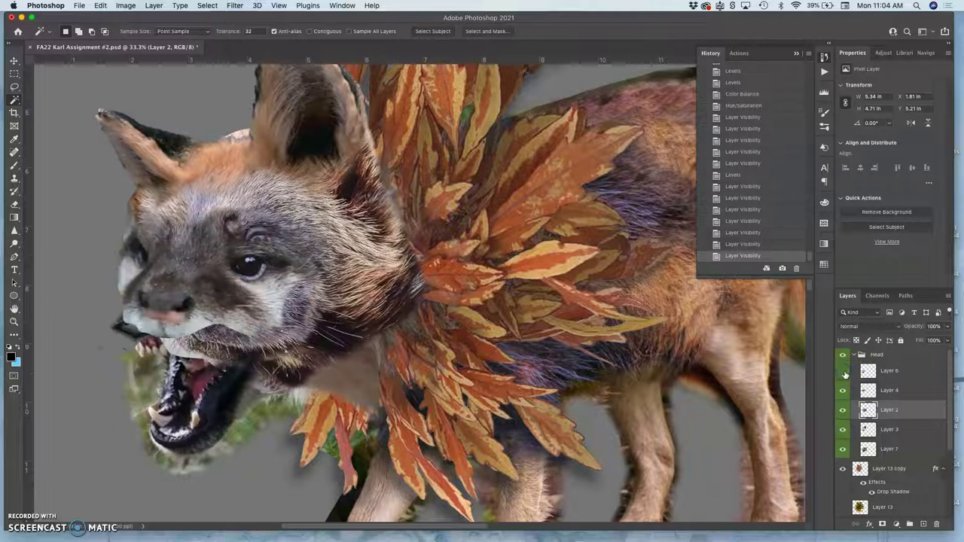
left_click(843, 390)
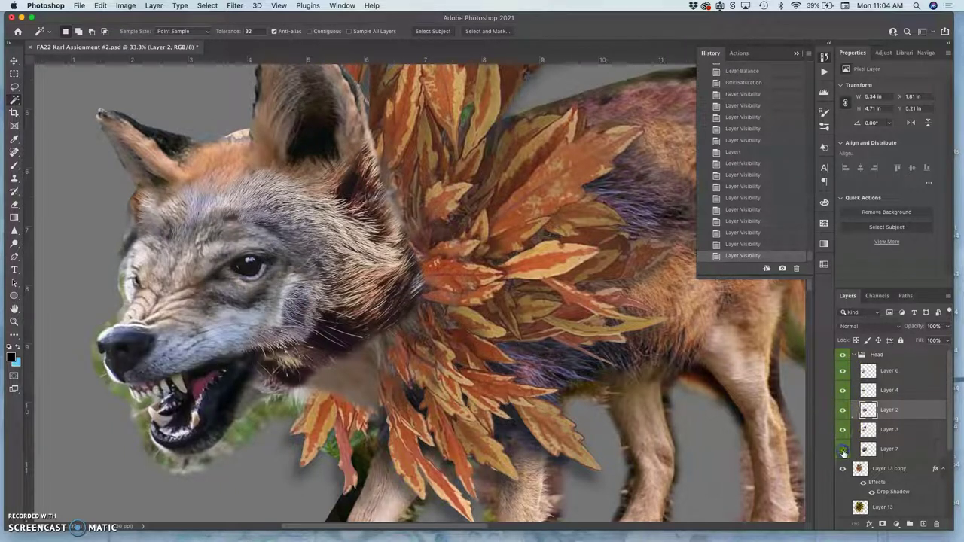
left_click(842, 449)
left_click(842, 449)
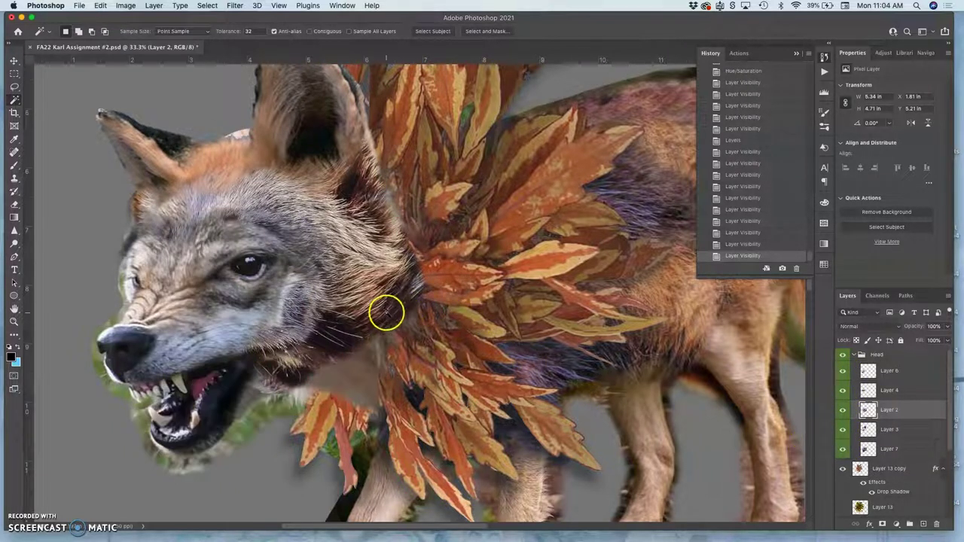
Switch to the Clone Stamp tool and hide Layer 4 and Layer 6 in the Head group
left_click(13, 178)
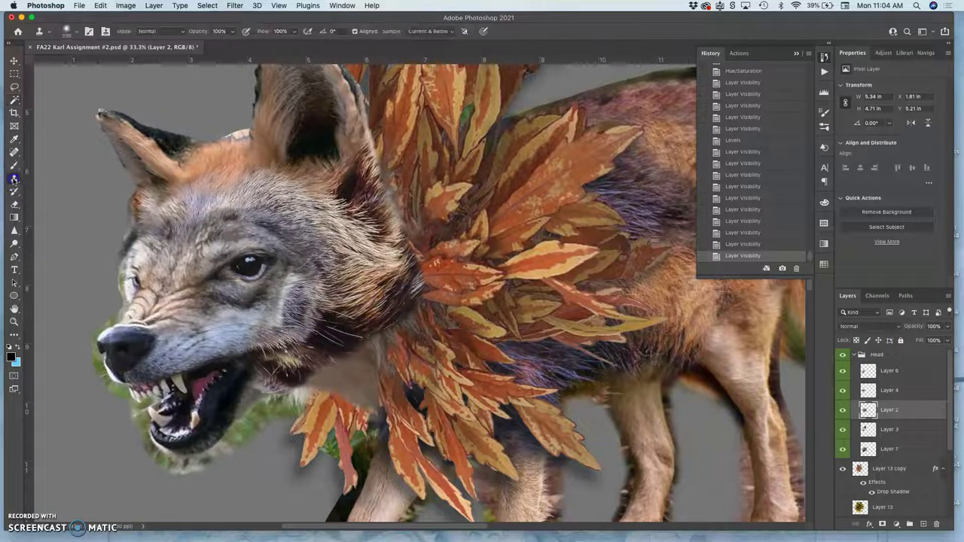
left_click(843, 390)
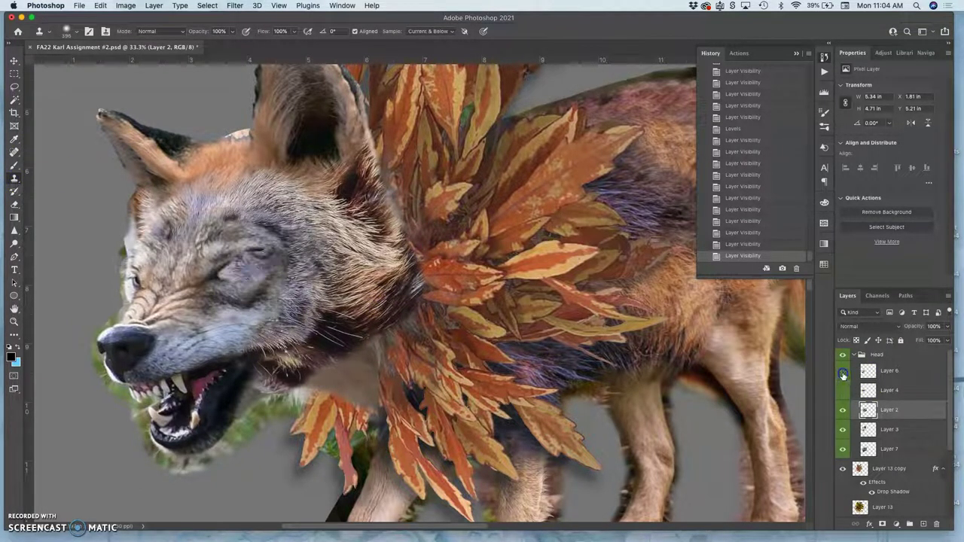
left_click(842, 371)
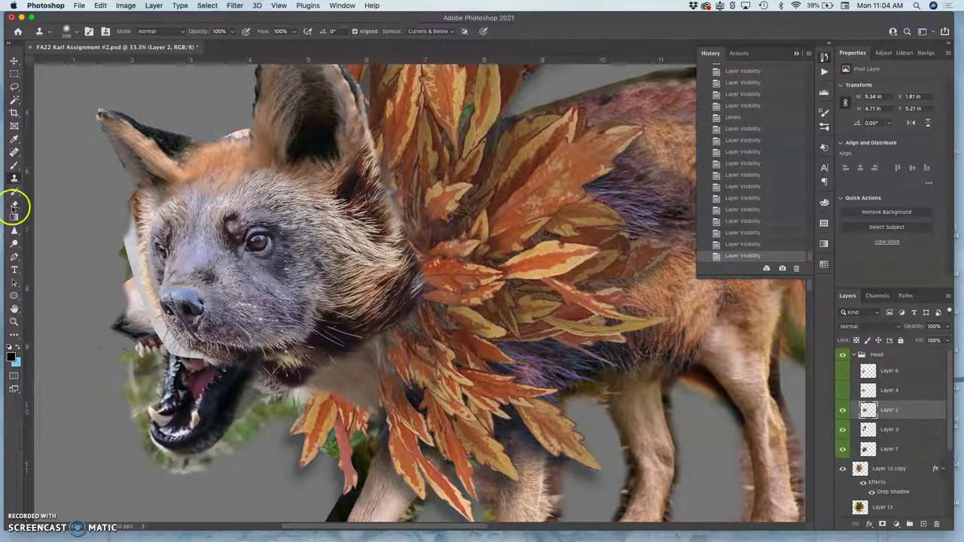
key("super+z")
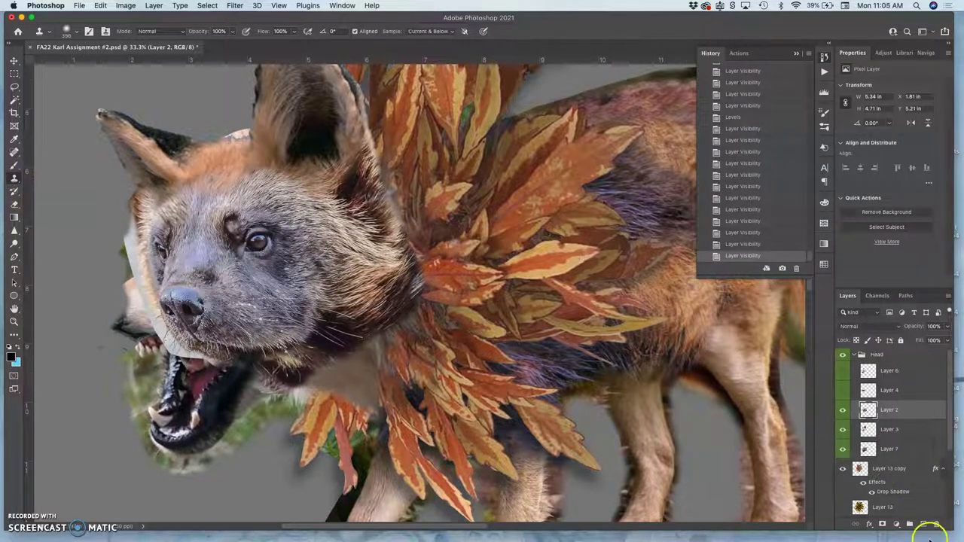
Add a new layer above Layer 2, label it red and name it Clone
left_click(924, 525)
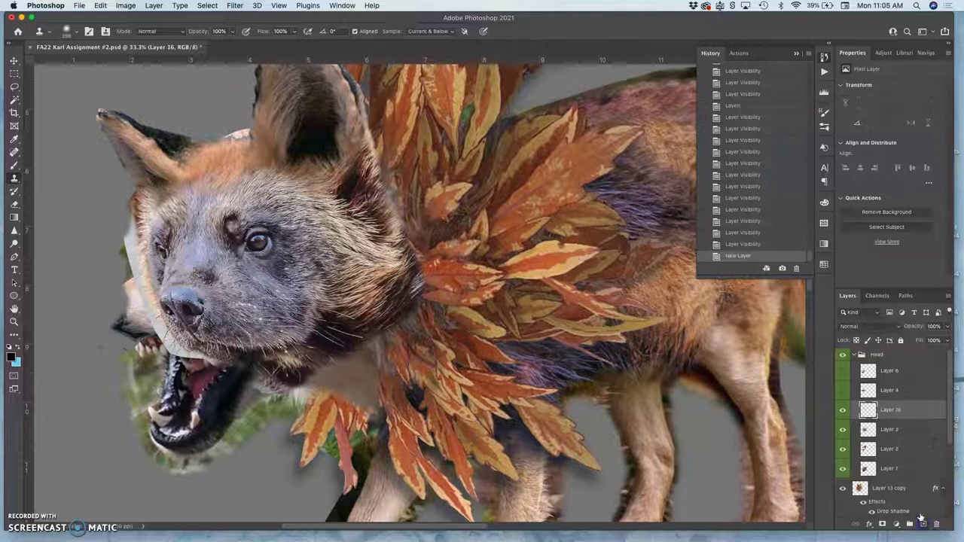
right_click(841, 399)
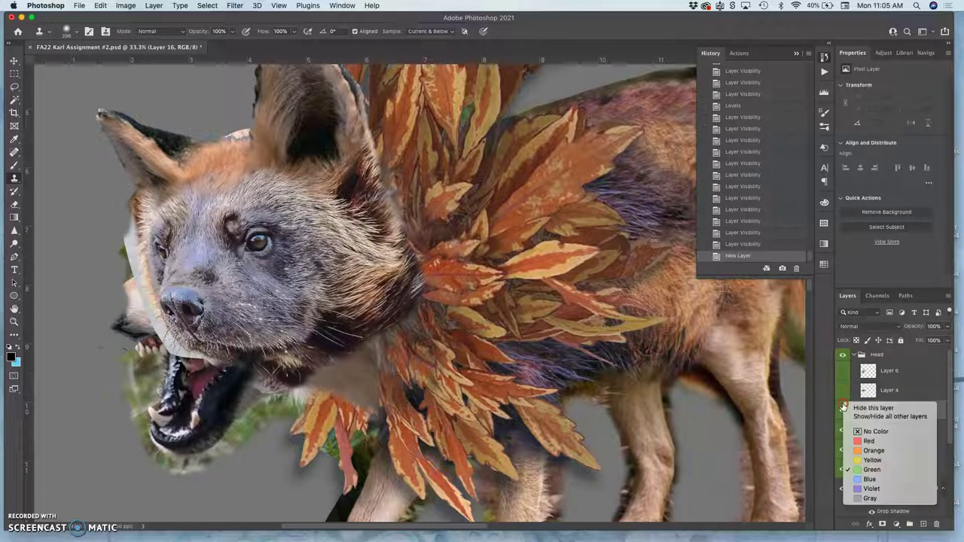
left_click(867, 441)
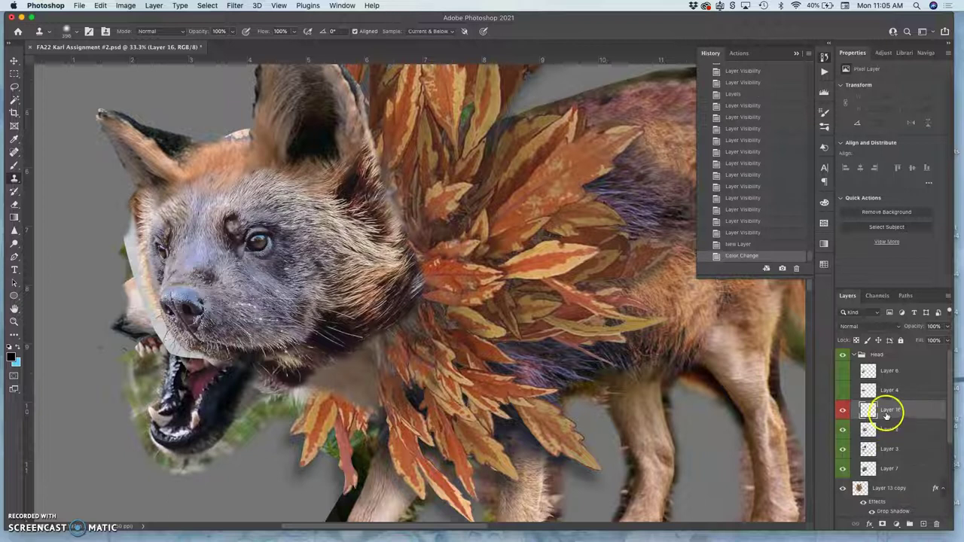
double_click(888, 410)
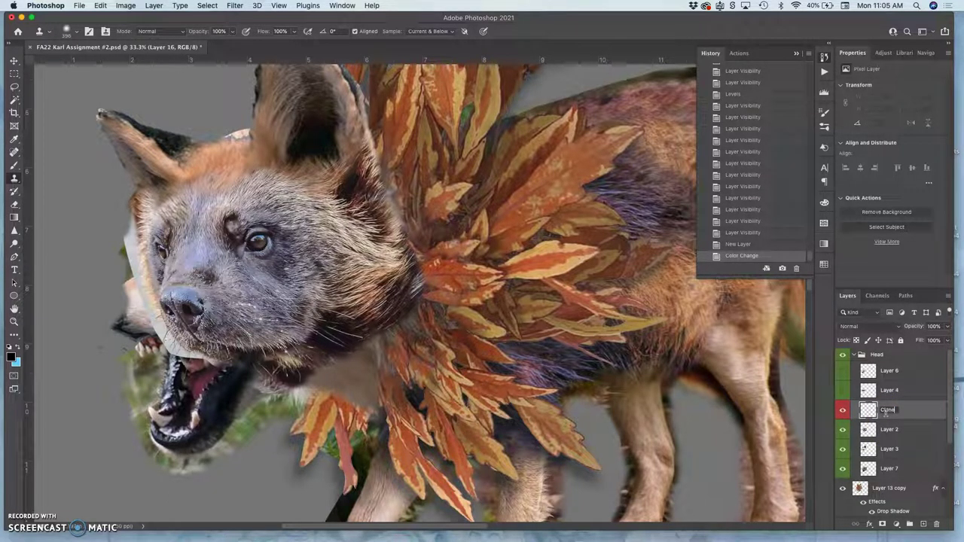
left_click(920, 416)
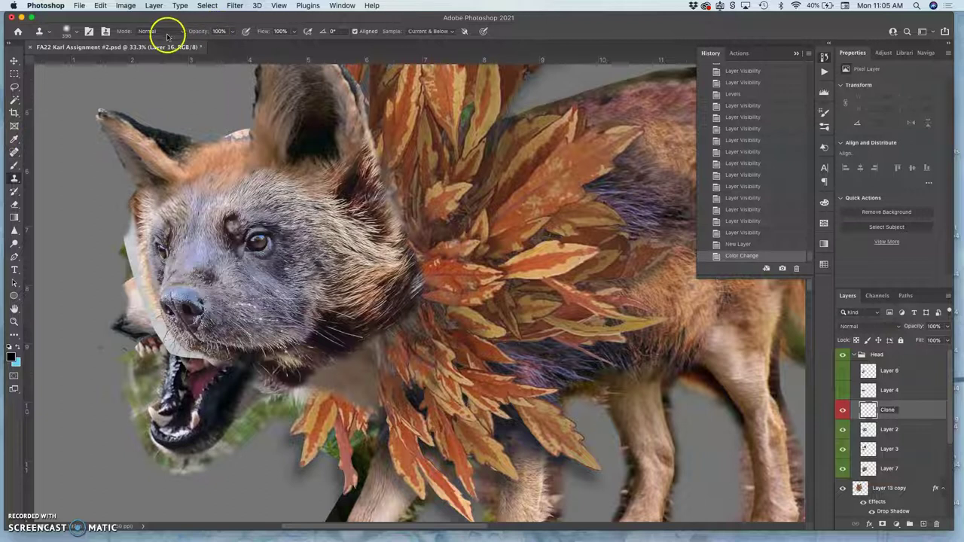
With a smaller Clone Stamp brush at 85% opacity, clone dark fur over the pale throat just beneath the jaw
left_click(76, 33)
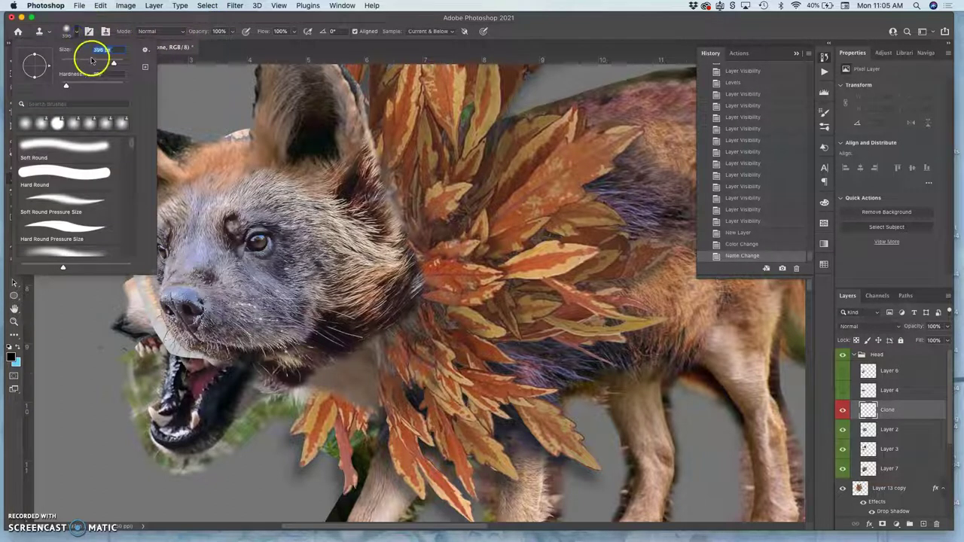
left_click(236, 32)
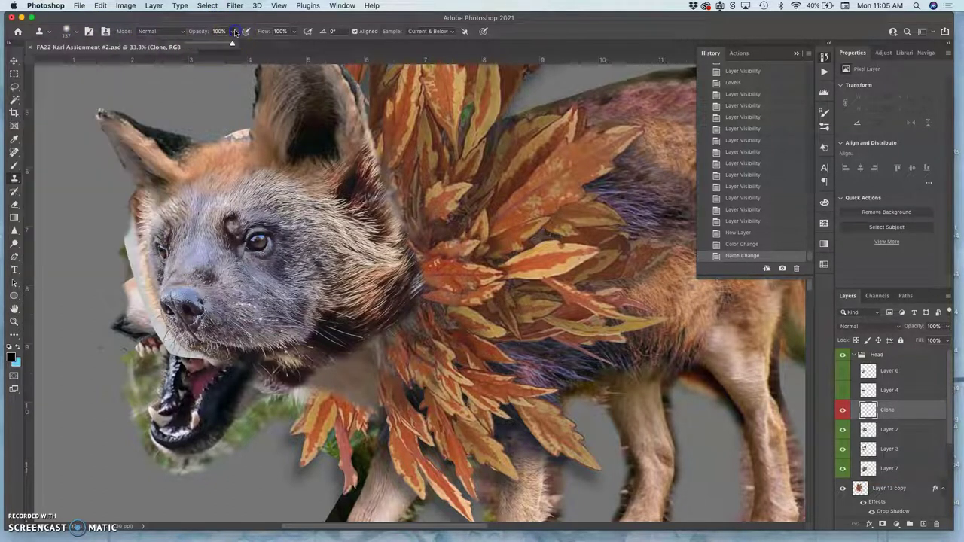
left_click_drag(225, 44, 224, 44)
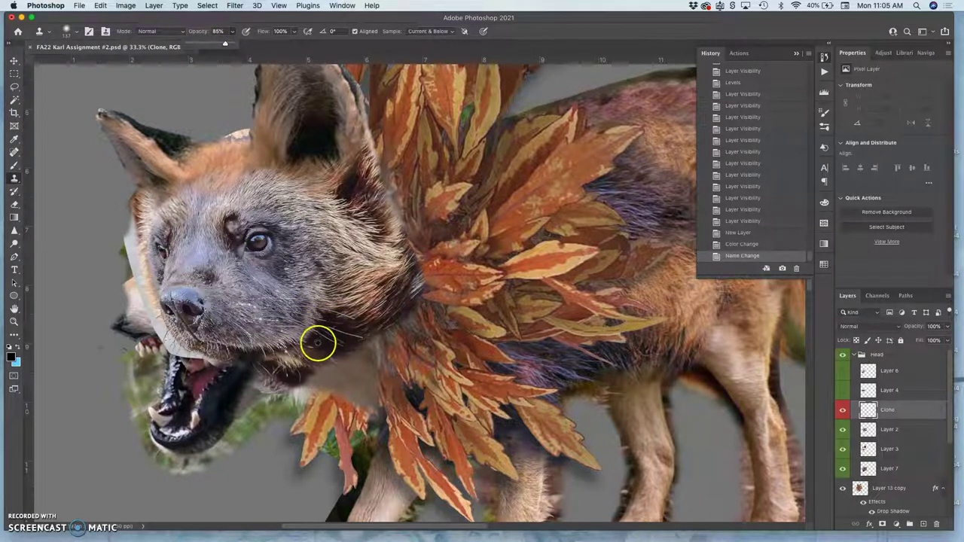
mouse_move(276, 365)
left_mouse_down()
mouse_move(321, 377)
mouse_move(295, 381)
mouse_move(322, 386)
mouse_move(313, 342)
mouse_move(350, 341)
mouse_move(316, 351)
left_mouse_up()
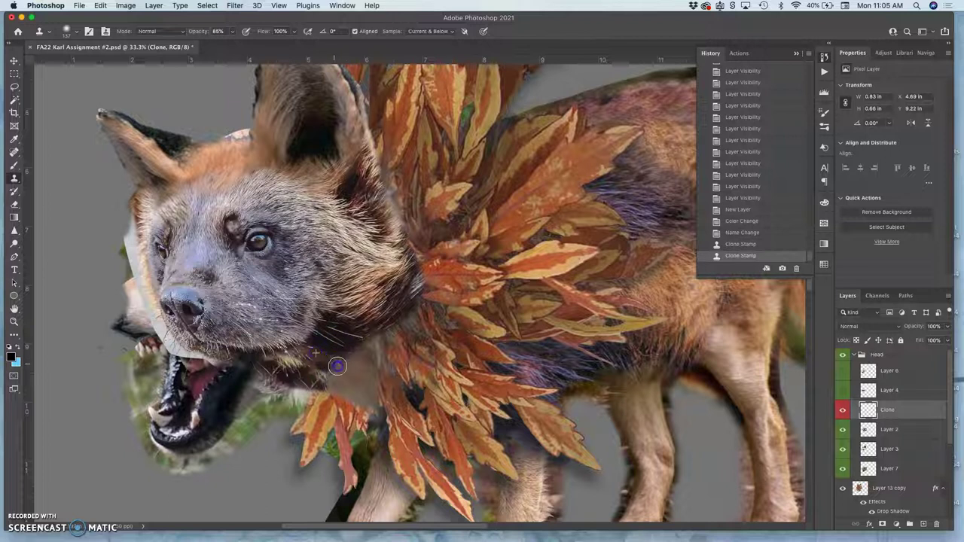
left_click(324, 359)
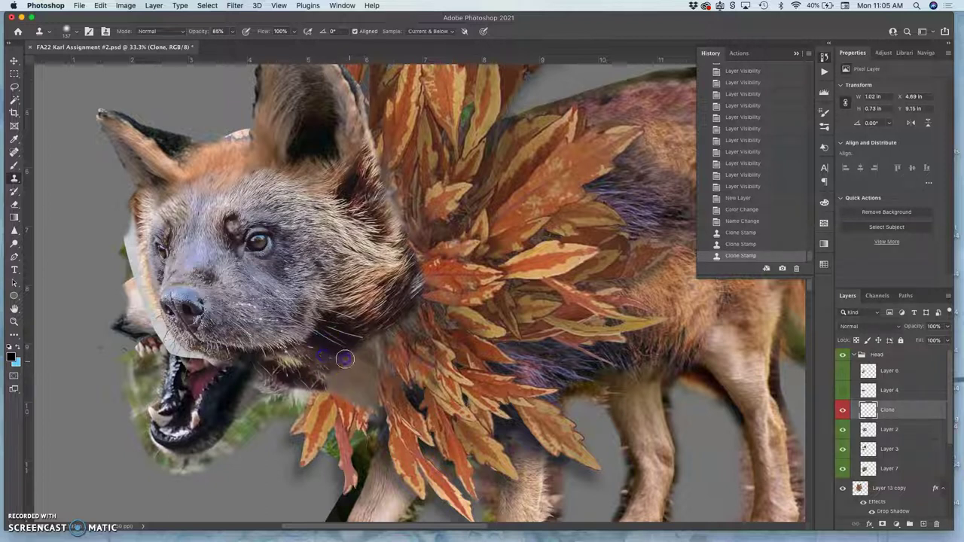
left_click_drag(334, 377, 344, 333)
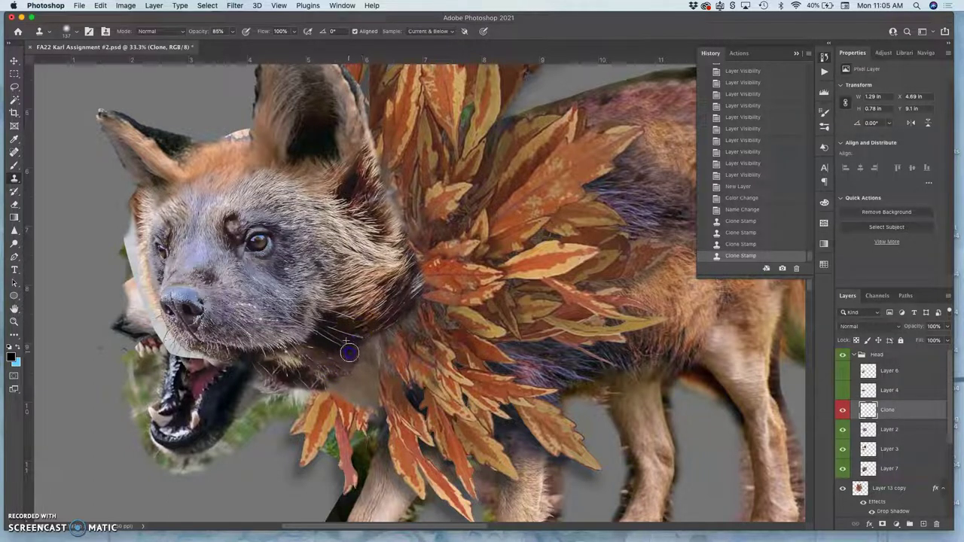
mouse_move(354, 348)
left_mouse_down()
mouse_move(329, 379)
mouse_move(310, 381)
left_mouse_up()
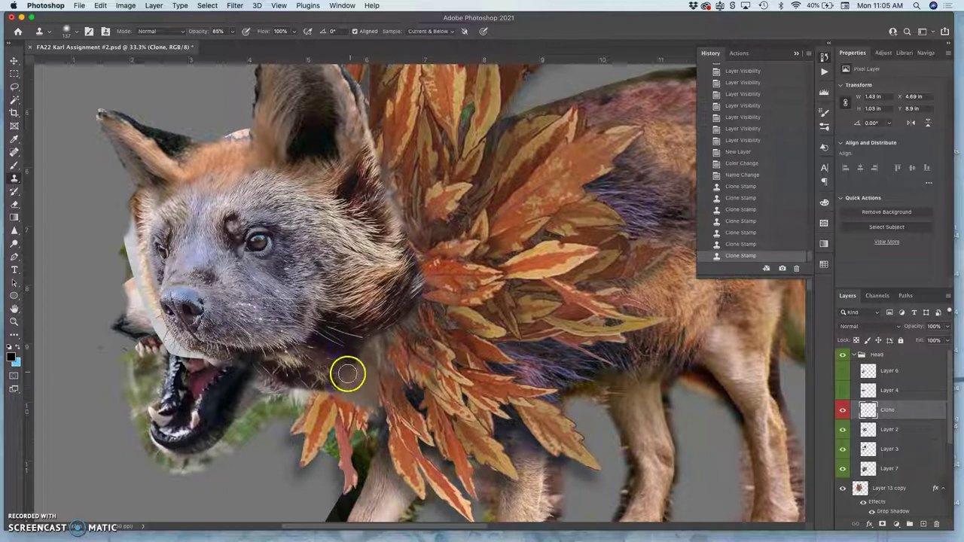
Clone dark fur over the remaining pale neck from below the jaw to the edge of the leaf collar
left_click_drag(347, 385, 376, 329)
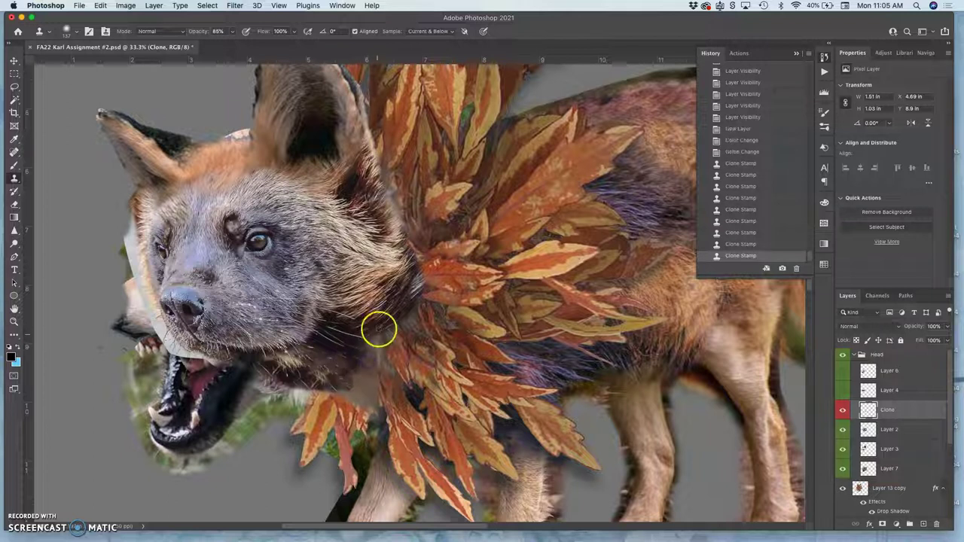
left_click_drag(365, 366, 365, 344)
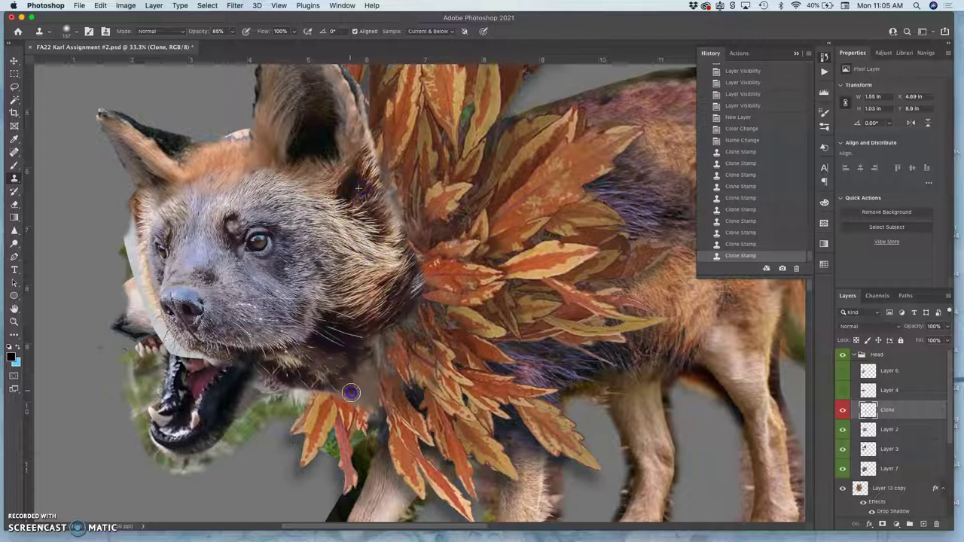
mouse_move(362, 392)
left_mouse_down()
mouse_move(338, 354)
mouse_move(347, 357)
left_mouse_up()
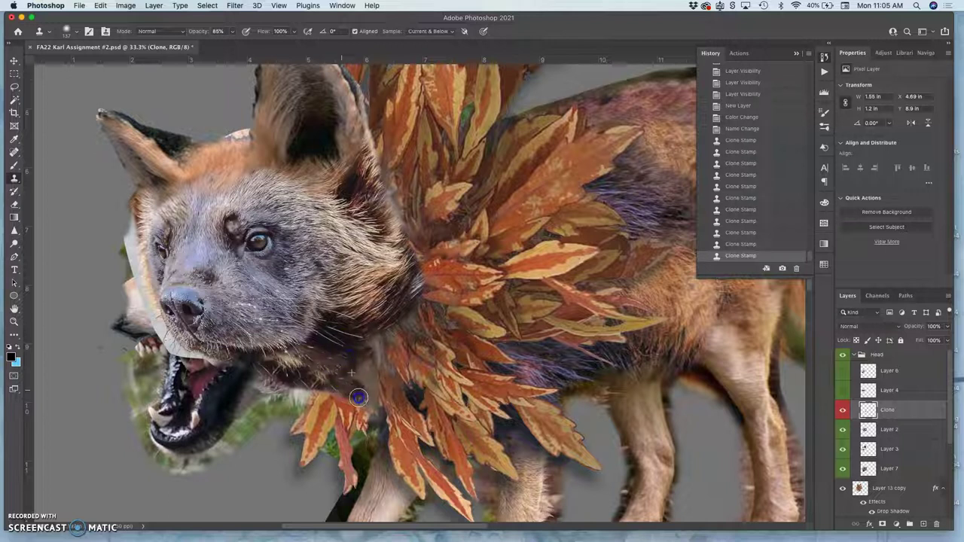
mouse_move(365, 394)
left_mouse_down()
mouse_move(346, 361)
mouse_move(363, 374)
left_mouse_up()
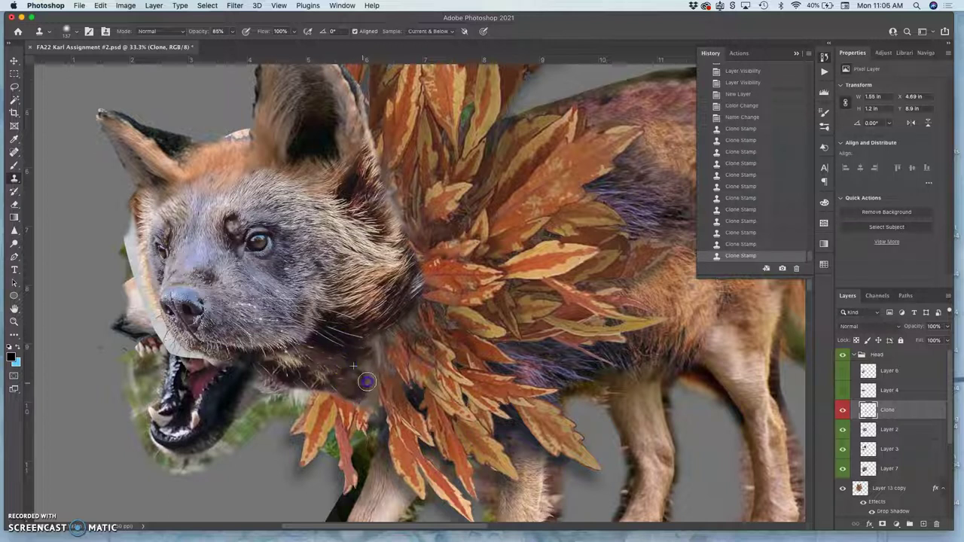
left_click(366, 365)
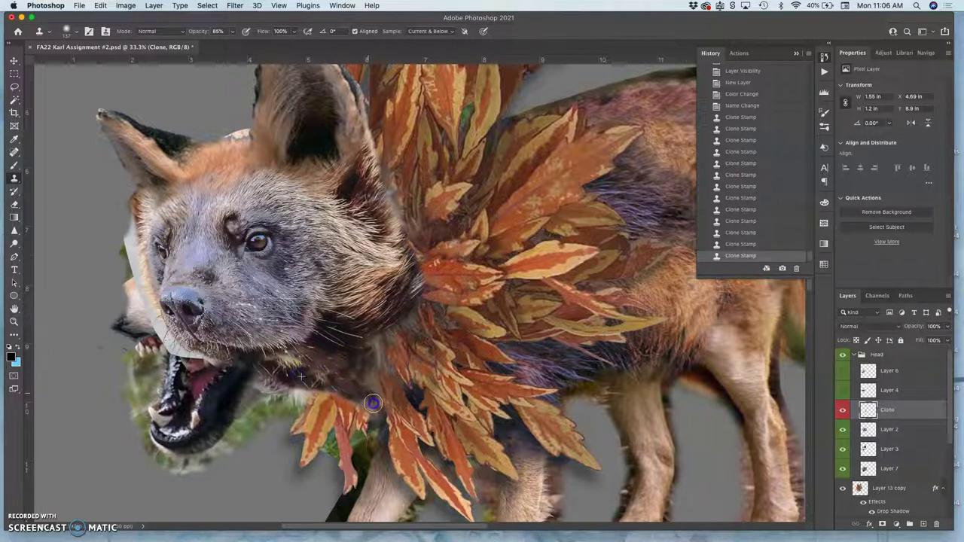
left_click_drag(368, 407, 366, 329)
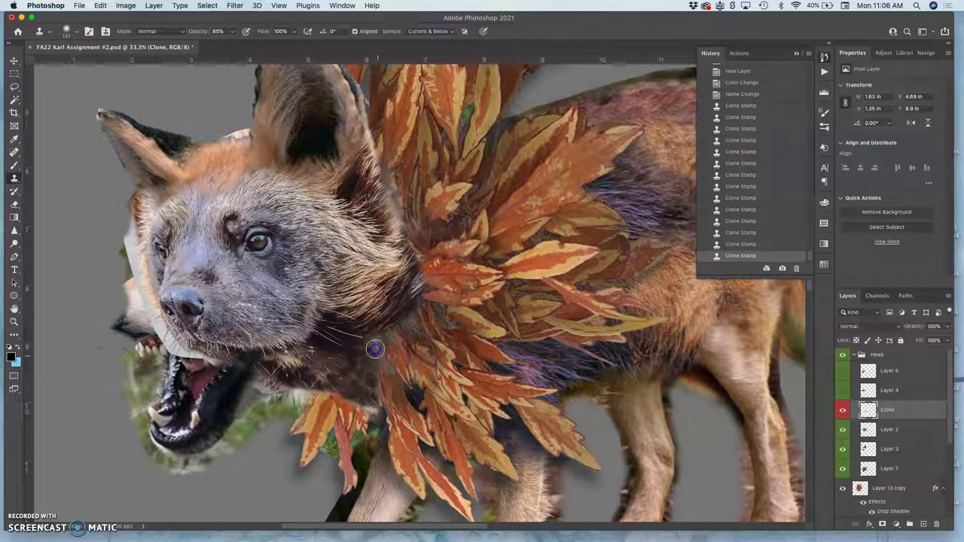
left_click_drag(375, 349, 377, 339)
left_click(378, 337)
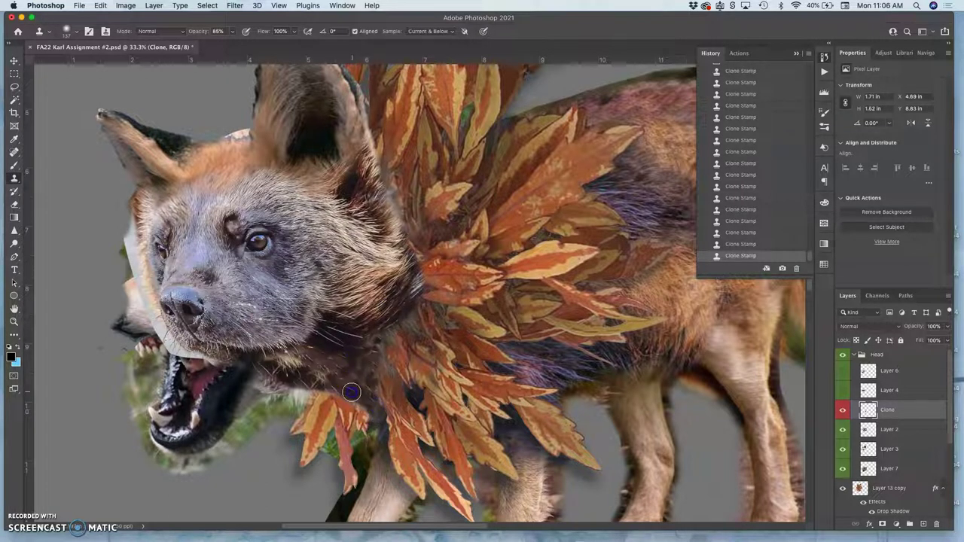
mouse_move(342, 419)
left_mouse_down()
mouse_move(395, 428)
mouse_move(354, 384)
left_mouse_up()
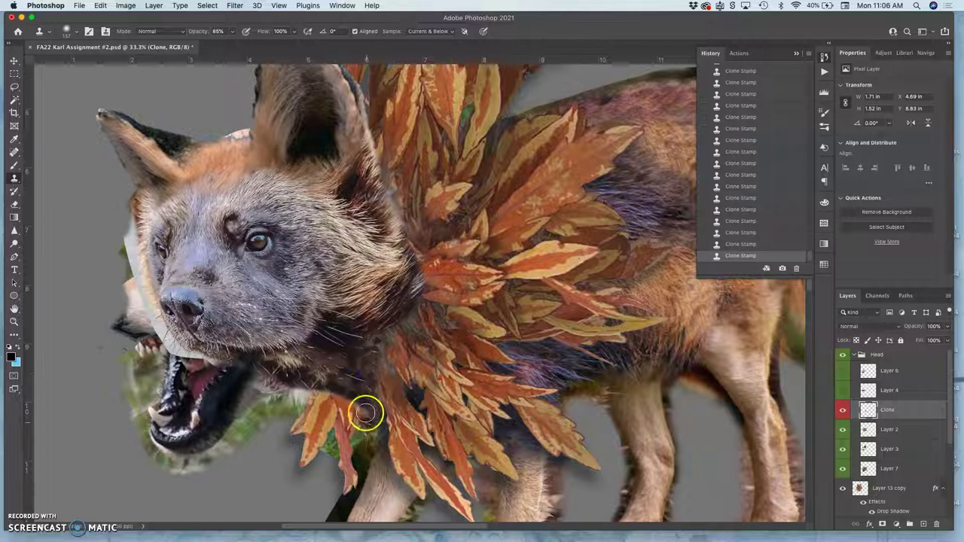
left_click(361, 356, "alt")
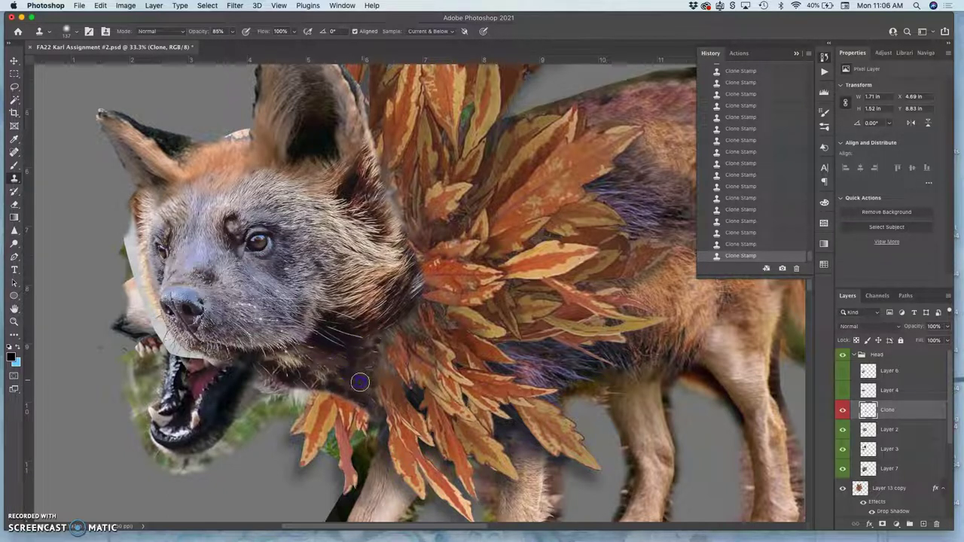
left_click_drag(350, 352, 348, 352)
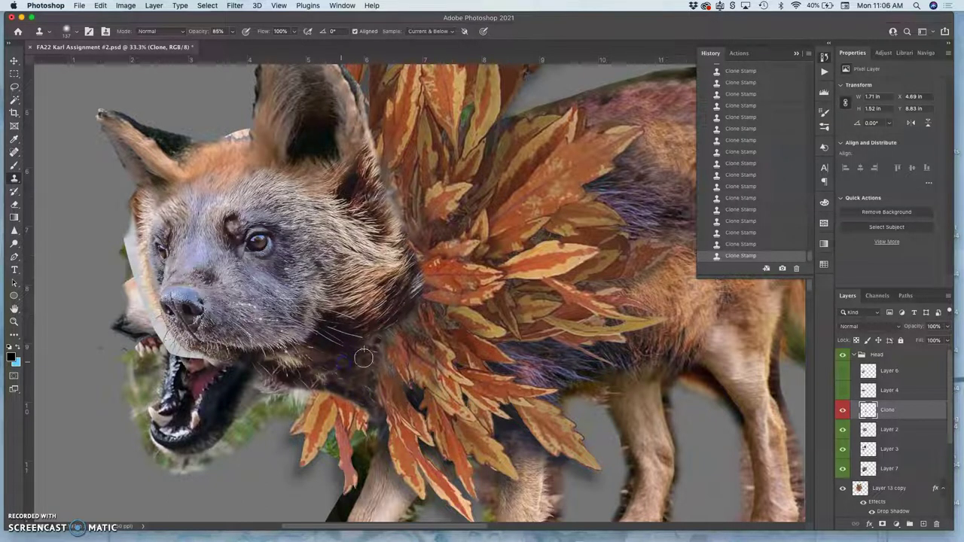
left_click_drag(364, 358, 396, 420)
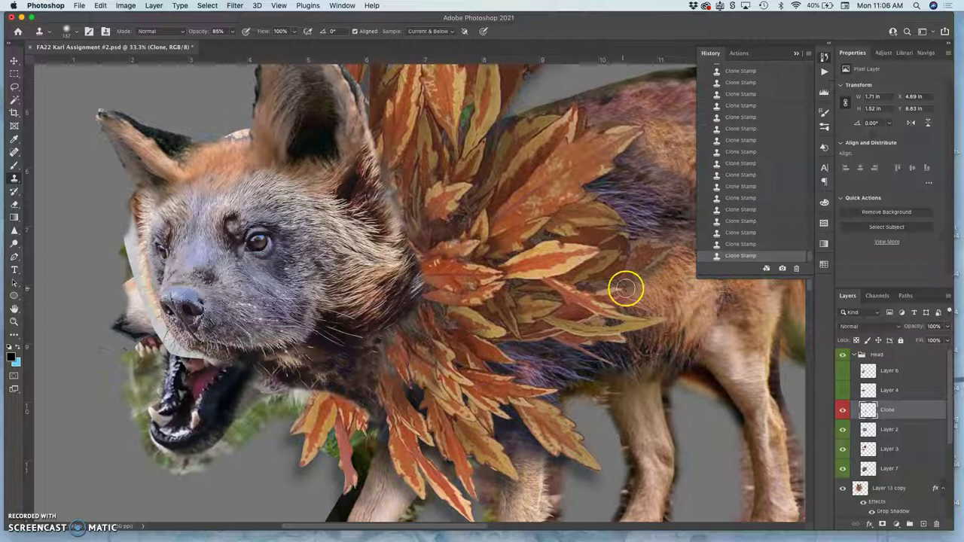
Show Layer 6 and Layer 4 again, then hide and reshow the Clone layer to compare the neck with and without it
left_click(843, 371)
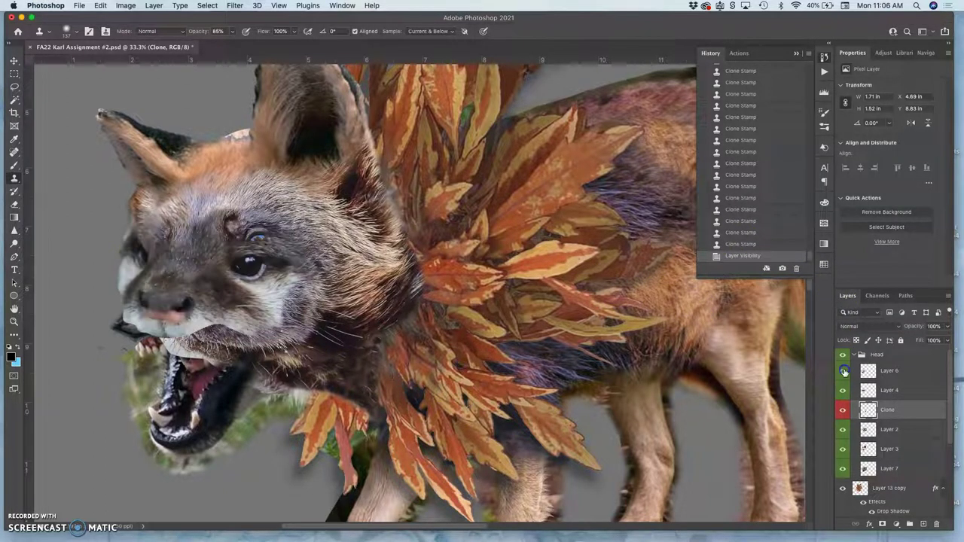
left_click(843, 370)
left_click(843, 411)
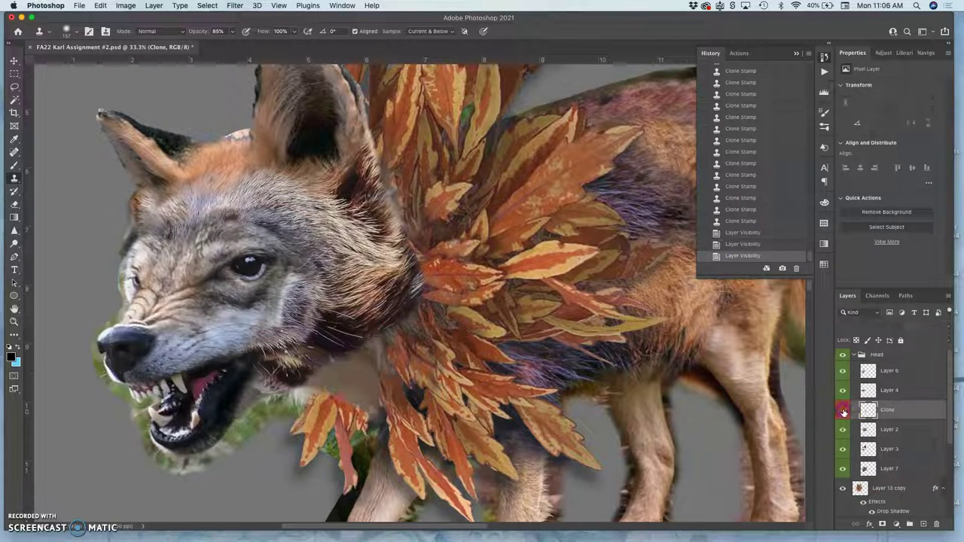
left_click(843, 410)
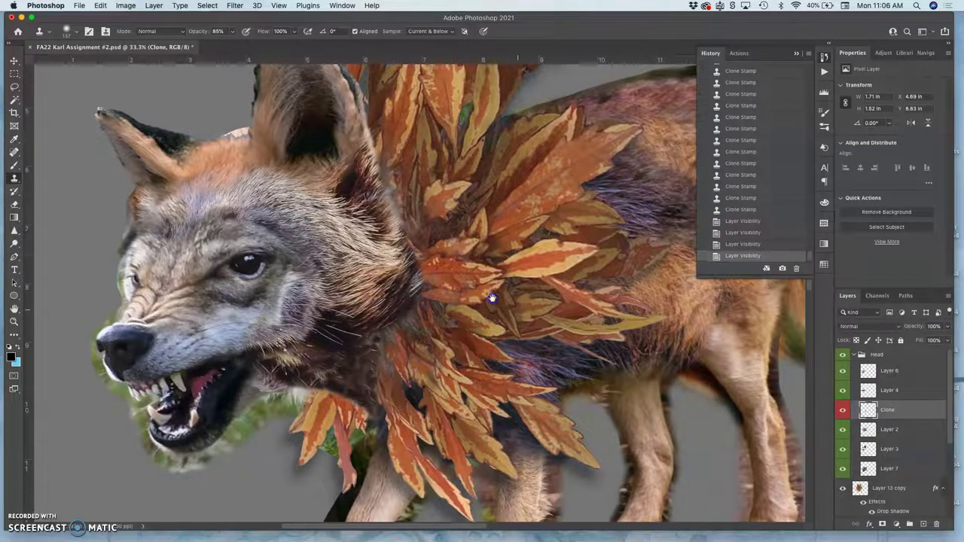
Soften the cloned neck fur where it meets the orange leaves with the Eraser at 40% opacity
left_click_drag(491, 299, 419, 263)
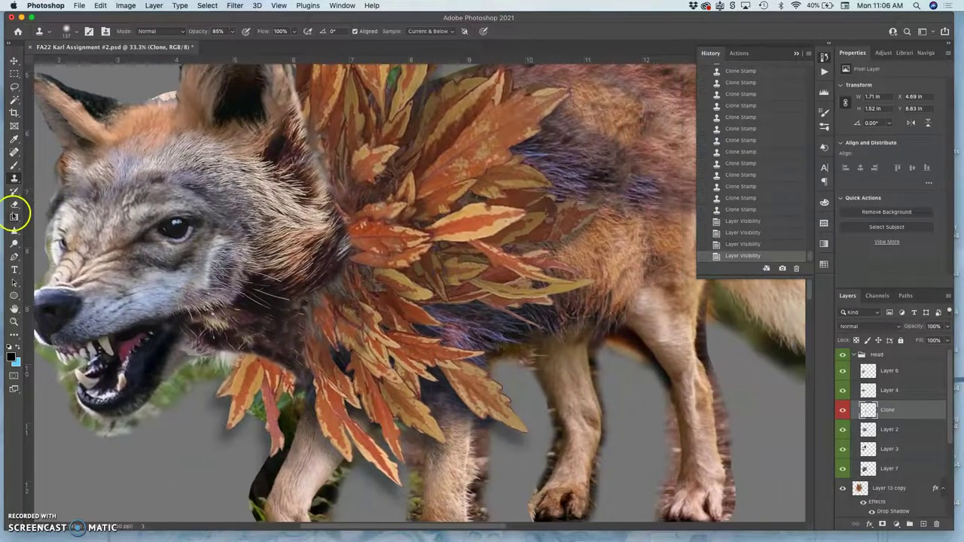
left_click(13, 204)
mouse_move(260, 292)
left_mouse_down()
mouse_move(308, 308)
mouse_move(305, 326)
left_mouse_up()
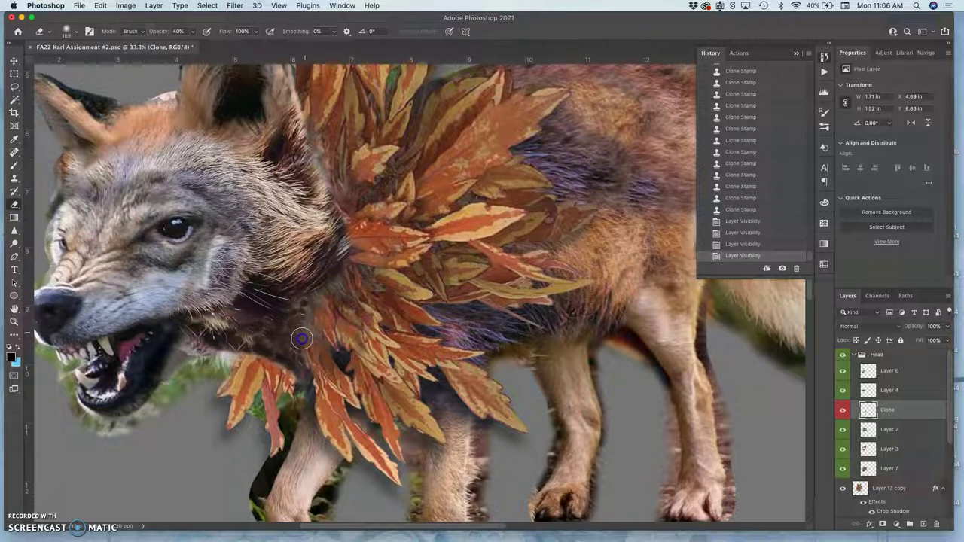
mouse_move(296, 363)
left_mouse_down()
mouse_move(281, 359)
mouse_move(290, 368)
left_mouse_up()
left_click(297, 388)
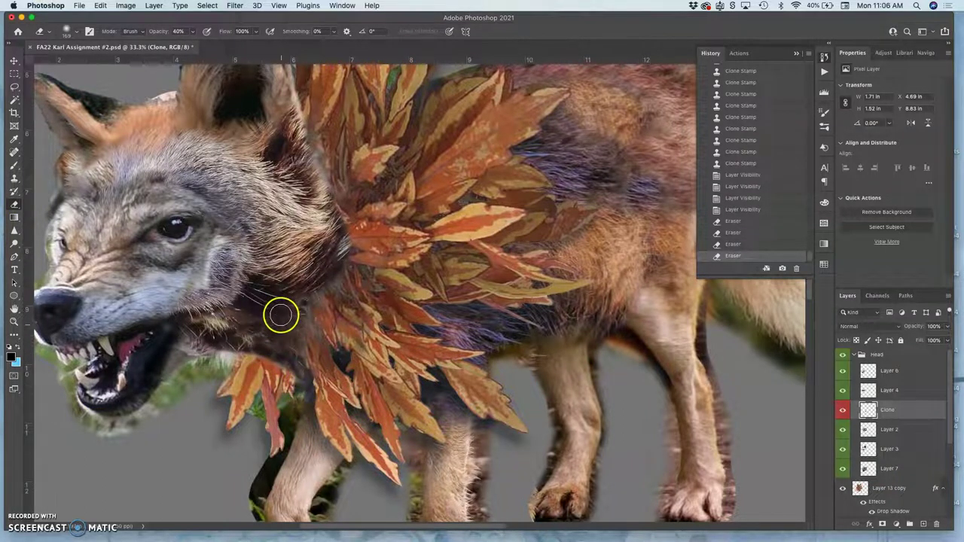
mouse_move(287, 377)
left_mouse_down()
mouse_move(296, 409)
mouse_move(308, 366)
mouse_move(313, 377)
left_mouse_up()
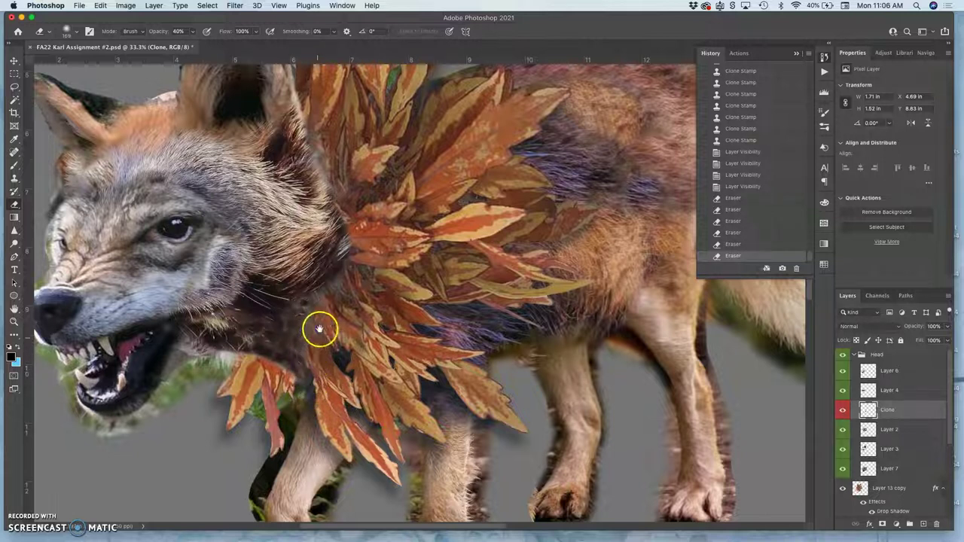
left_click_drag(322, 330, 375, 365)
left_click(362, 389)
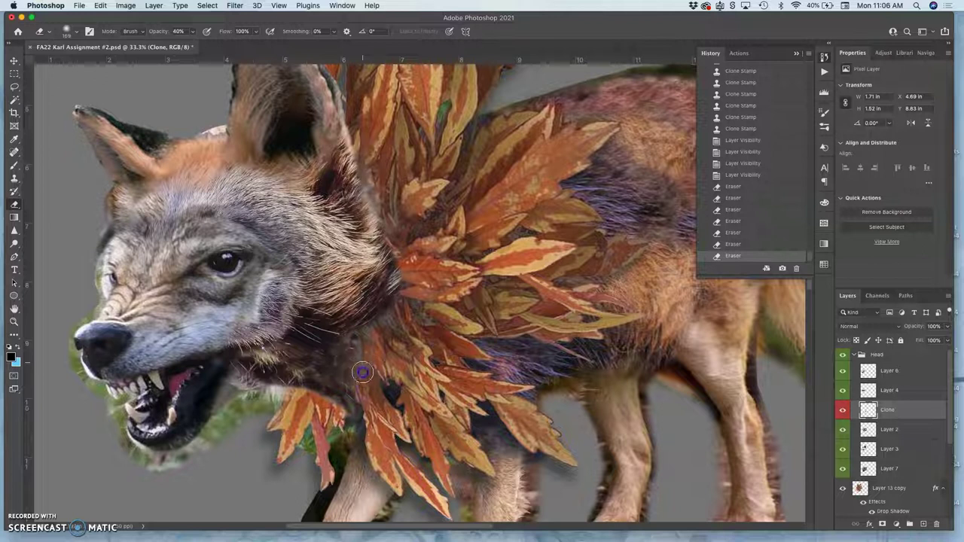
left_click(362, 372)
left_click(333, 402)
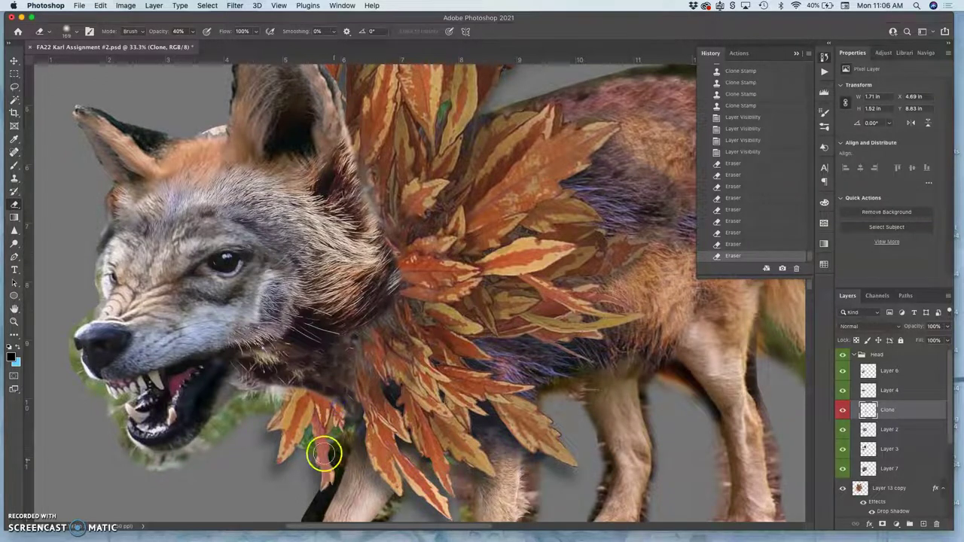
Select Layer 4 and hide and reshow it to compare its contribution to the face
left_click_drag(332, 293, 408, 317)
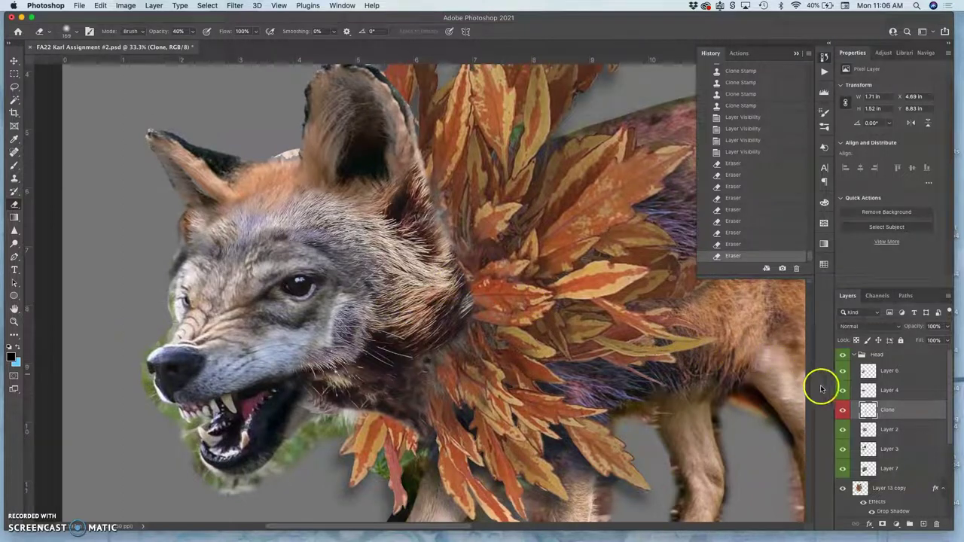
left_click(843, 390)
left_click(842, 391)
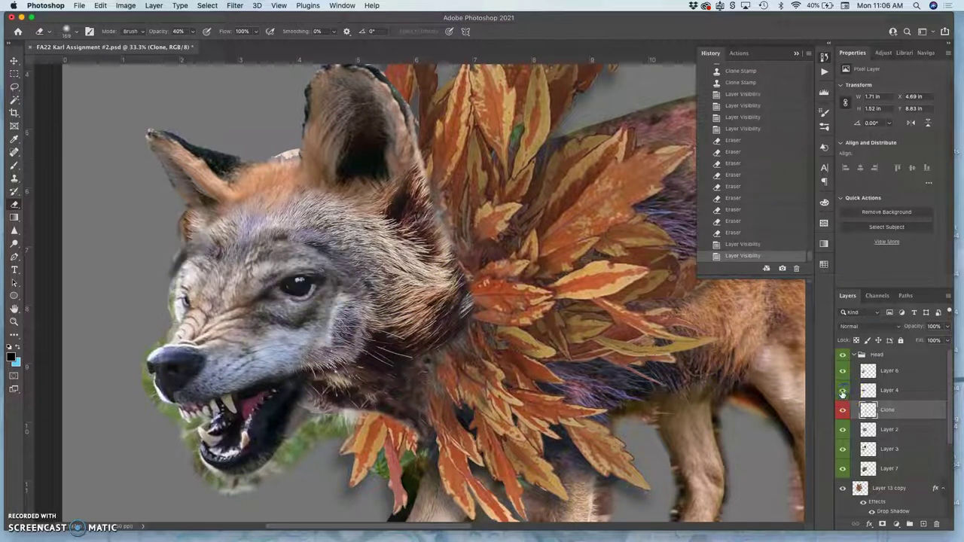
left_click(875, 391)
left_click(843, 391)
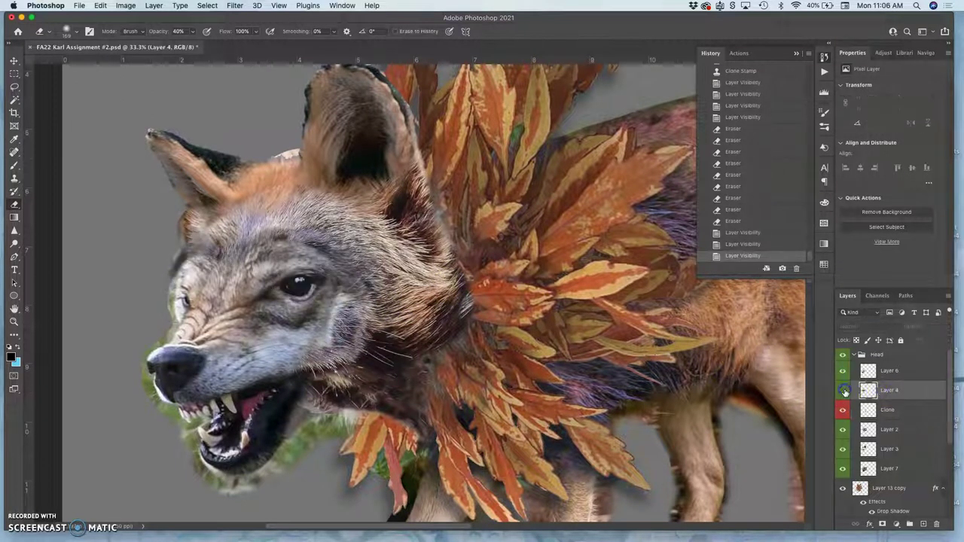
left_click(843, 391)
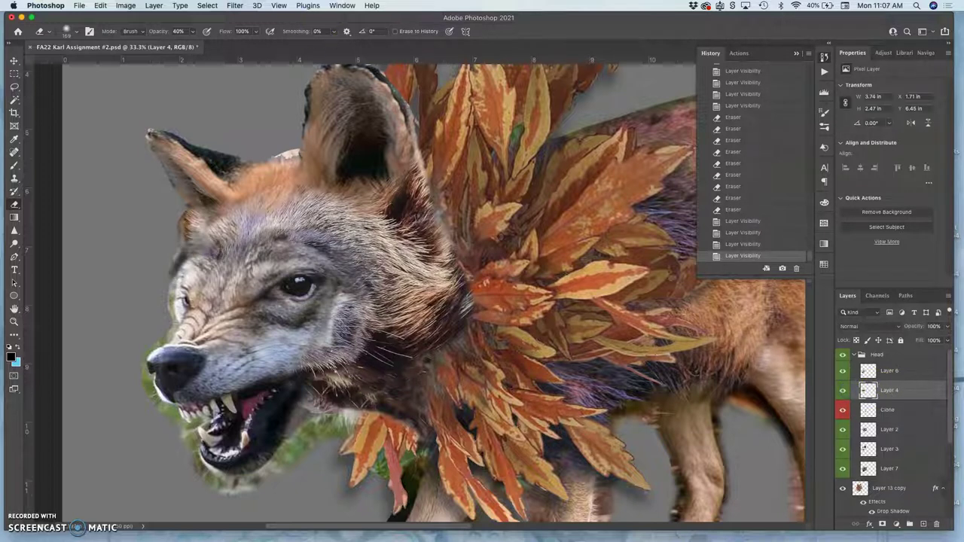
Apply Levels to Layer 4 with input values of 12 for shadows, 1.1 for midtones and 210 for highlights
left_click(125, 5)
mouse_move(140, 32)
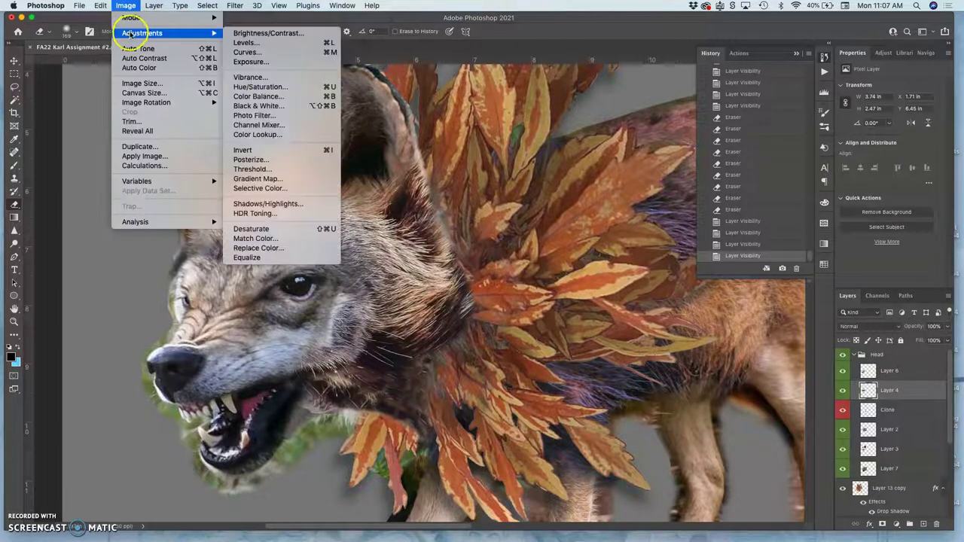
left_click(238, 43)
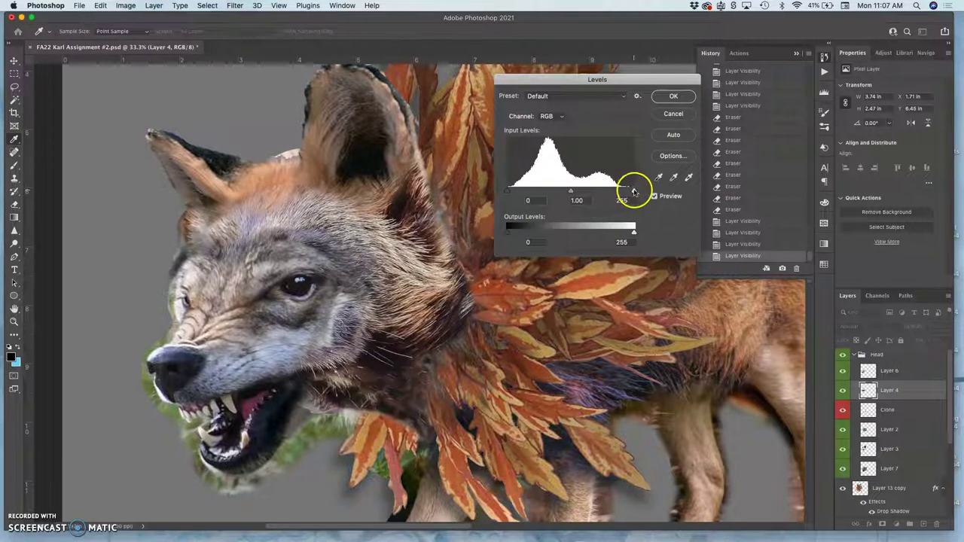
left_click_drag(622, 190, 610, 192)
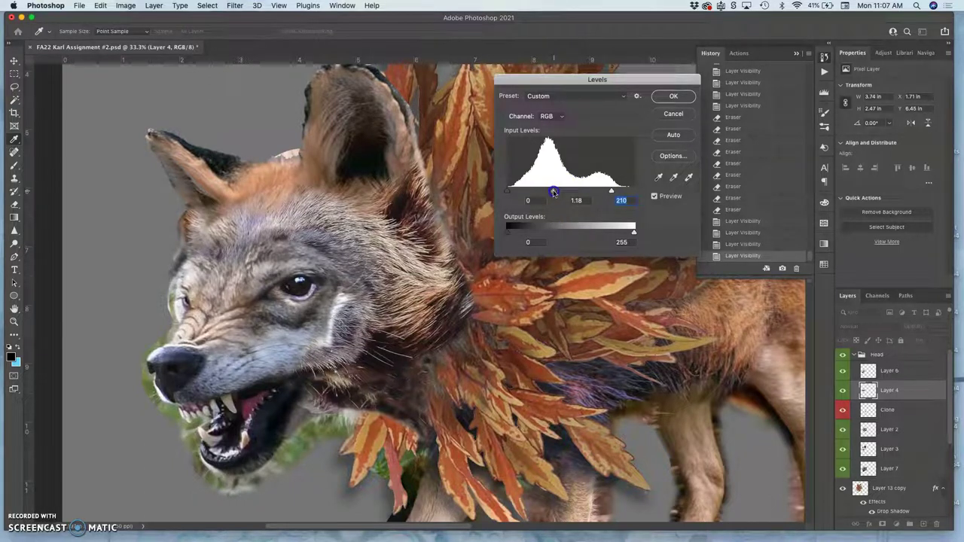
left_click_drag(512, 197, 517, 193)
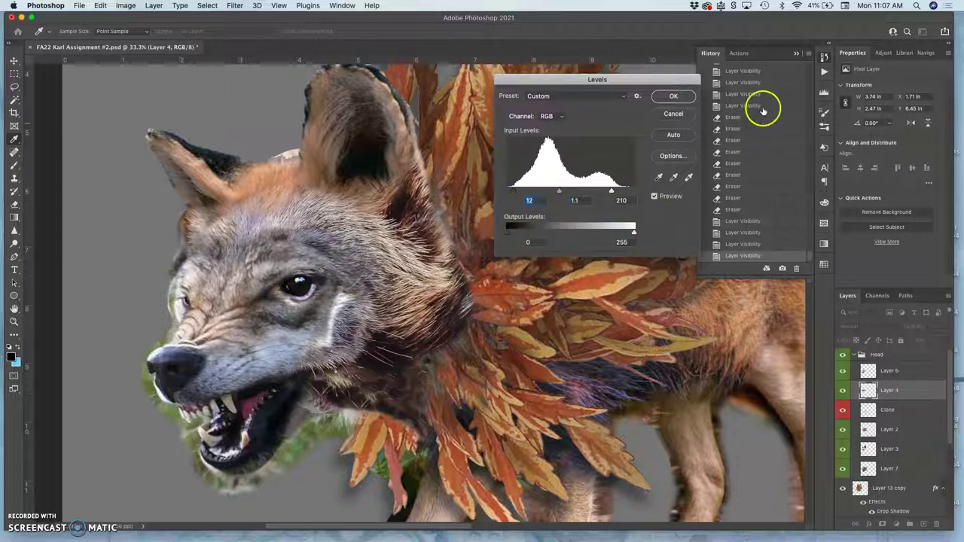
left_click(674, 97)
Erase the bright patch of Layer 4 on the cheek below and behind the eye at 40% opacity
left_click(13, 204)
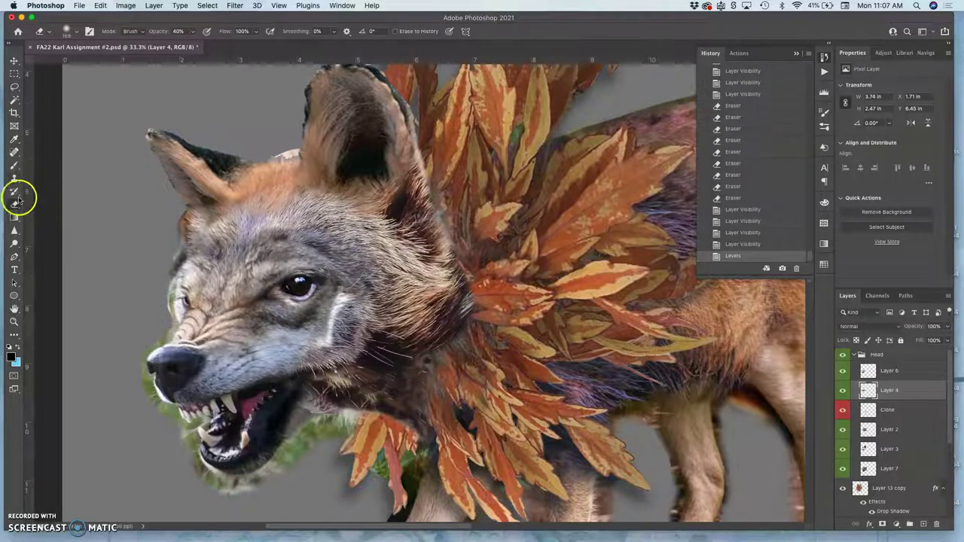
mouse_move(336, 312)
left_mouse_down()
mouse_move(339, 293)
mouse_move(339, 307)
left_mouse_up()
left_click_drag(339, 307, 336, 331)
left_click_drag(335, 332, 335, 338)
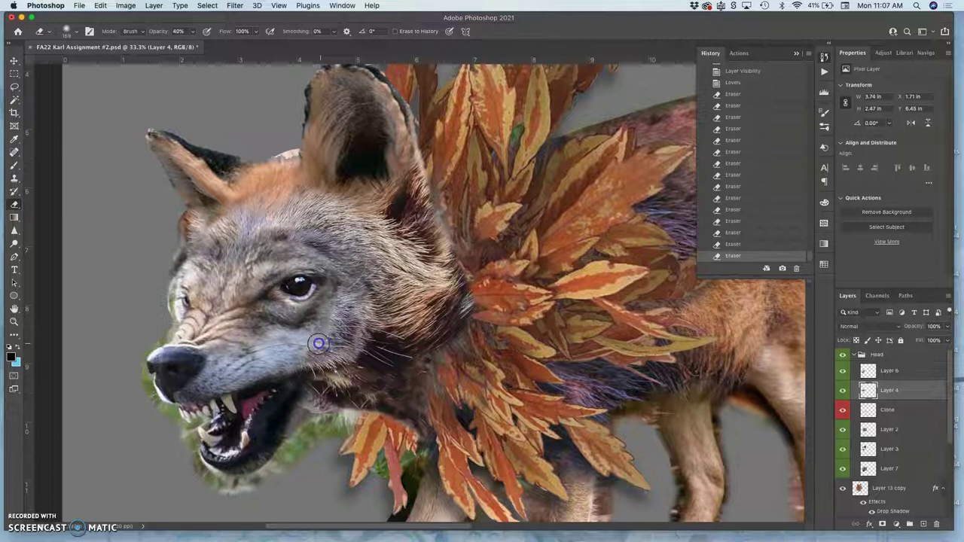
left_click(357, 397)
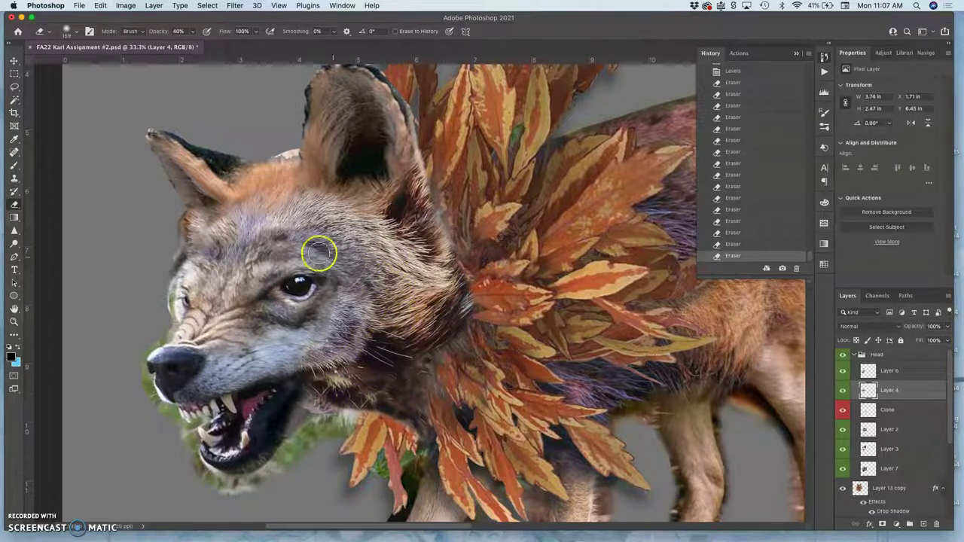
Intensify the colours of the eye on Layer 4 using the Sponge tool in Saturate mode at 17% flow
key("super+equal")
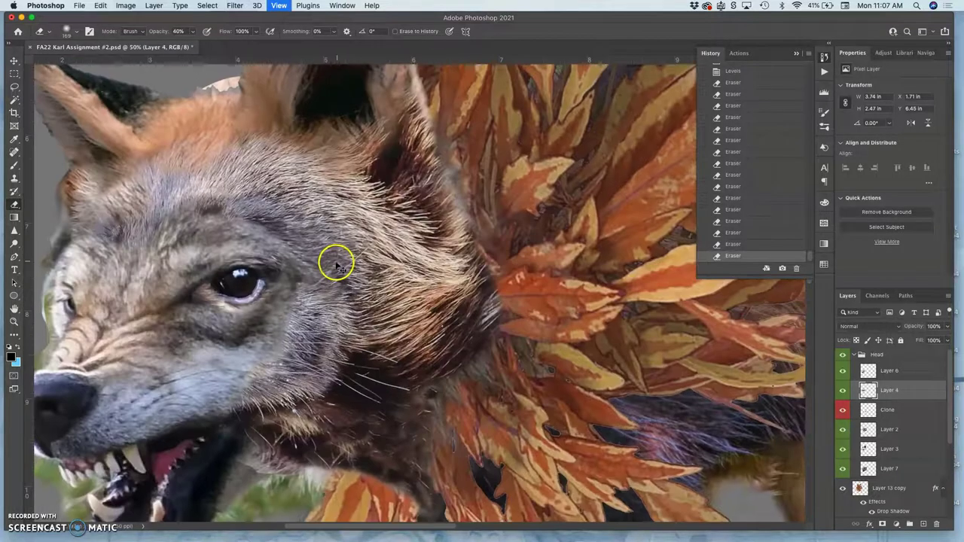
key("super+equal")
key("space")
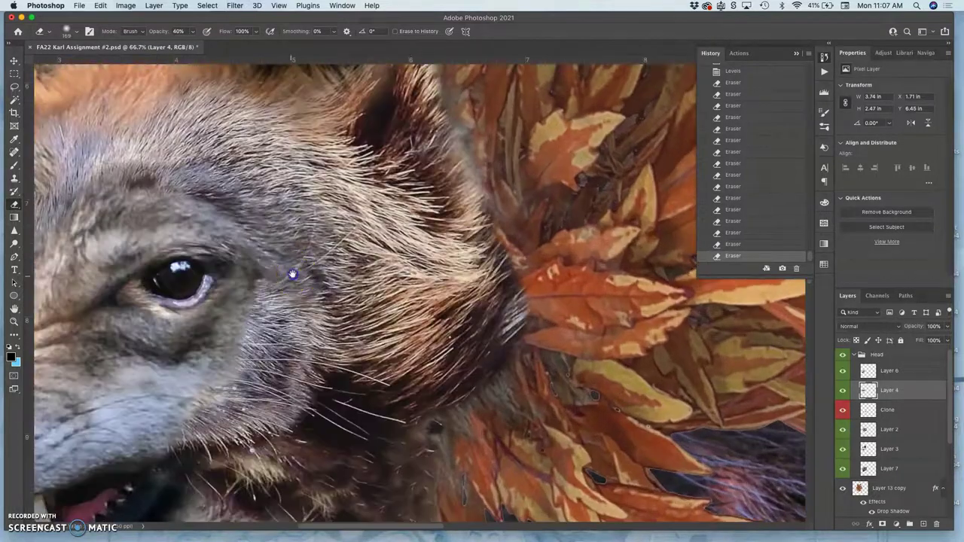
left_click_drag(292, 274, 410, 209)
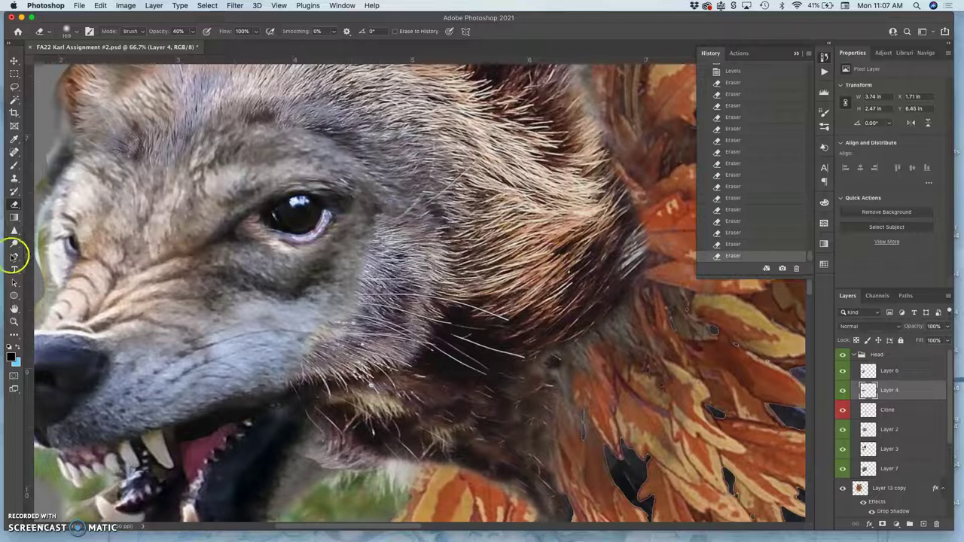
left_click(14, 246)
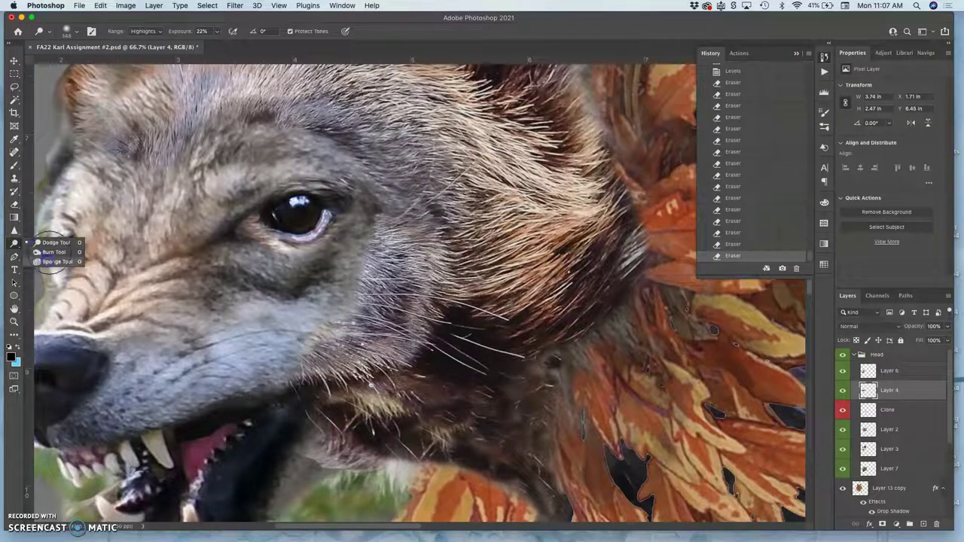
left_click(57, 261)
left_click(143, 31)
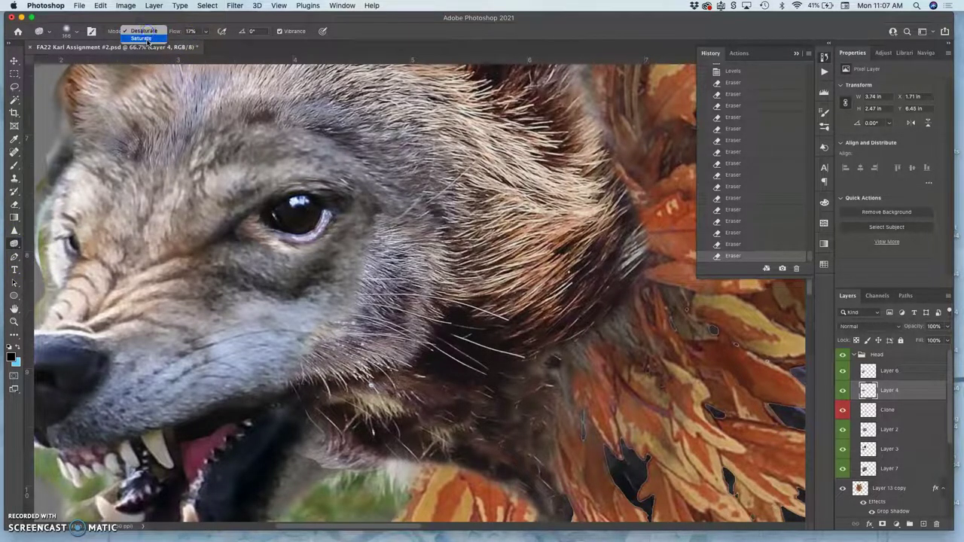
left_click(147, 39)
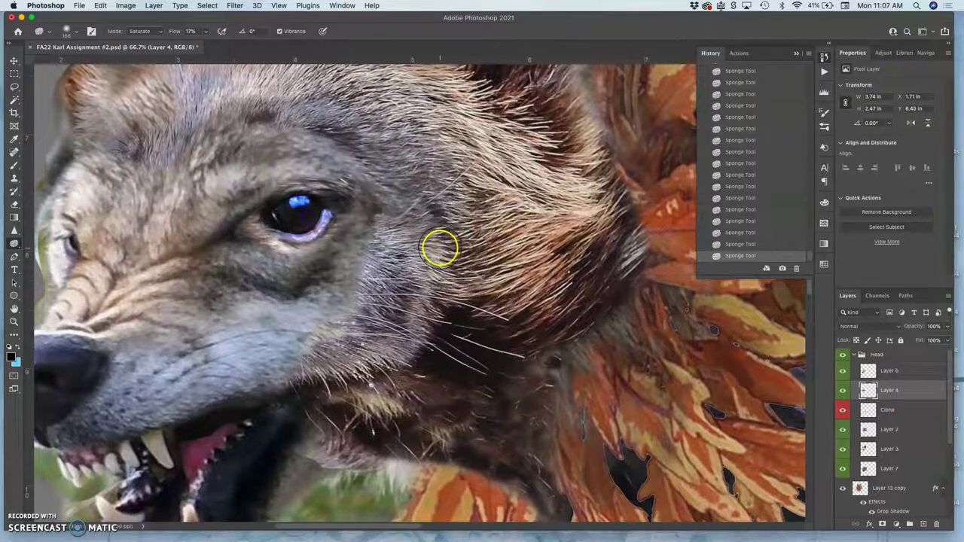
Lighten the iris around the pupil with a soft 49 px Dodge brush set to Midtones at 22% exposure
key("super+equal")
key("super+equal")
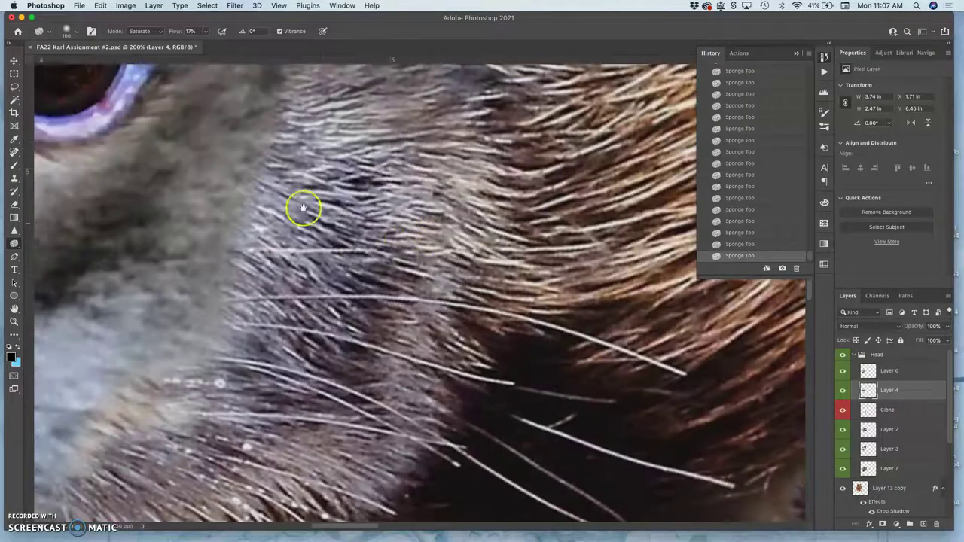
left_click_drag(303, 207, 501, 338)
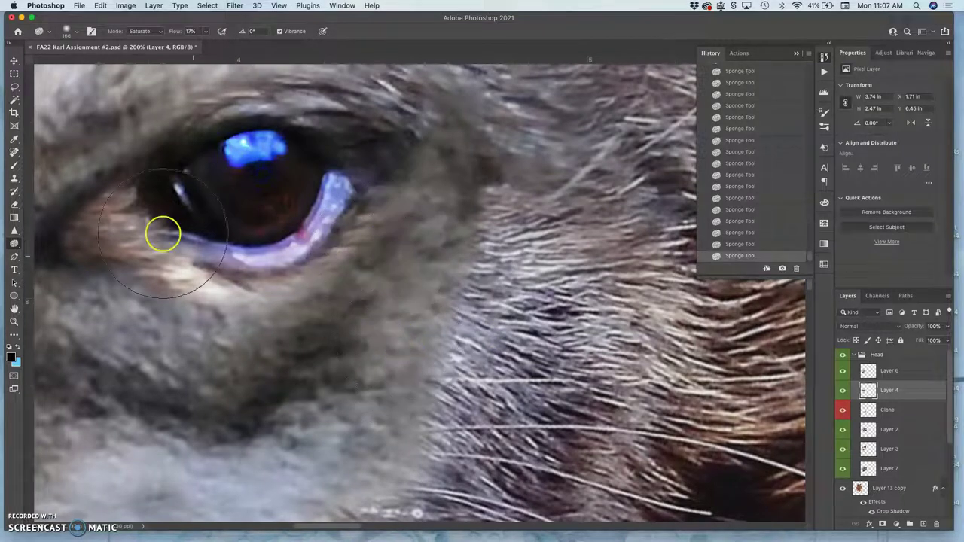
right_click(15, 243)
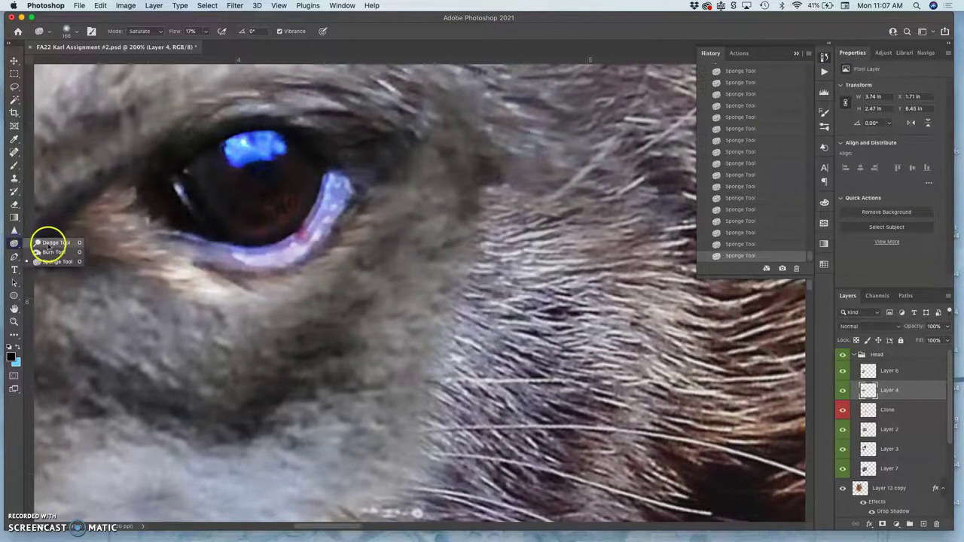
left_click(47, 244)
left_click(145, 31)
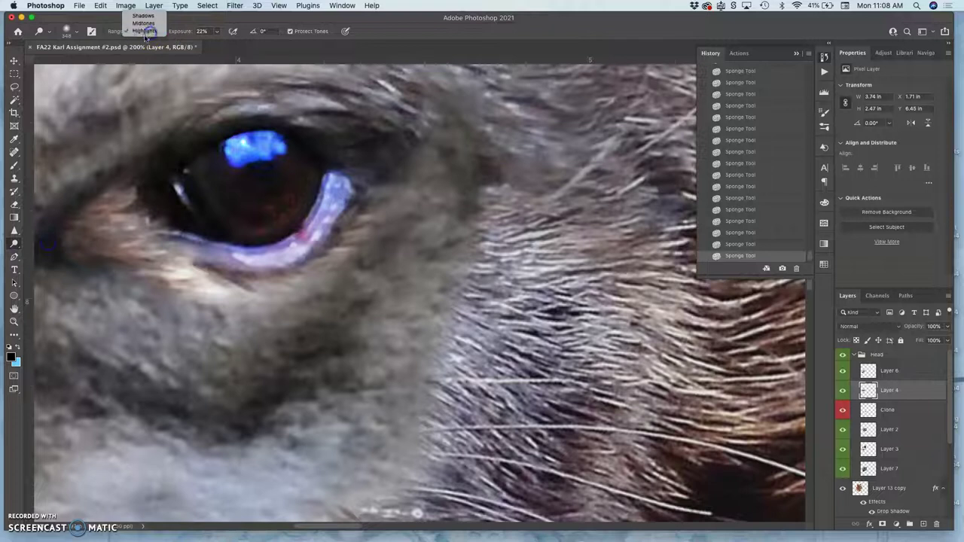
left_click(143, 23)
left_click(76, 31)
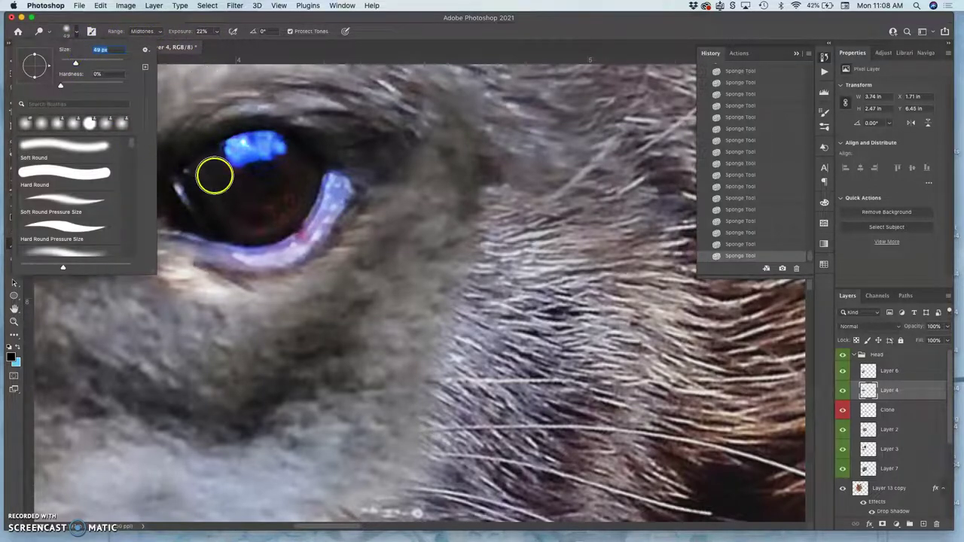
left_click(225, 207)
left_click(213, 183)
left_click(217, 209)
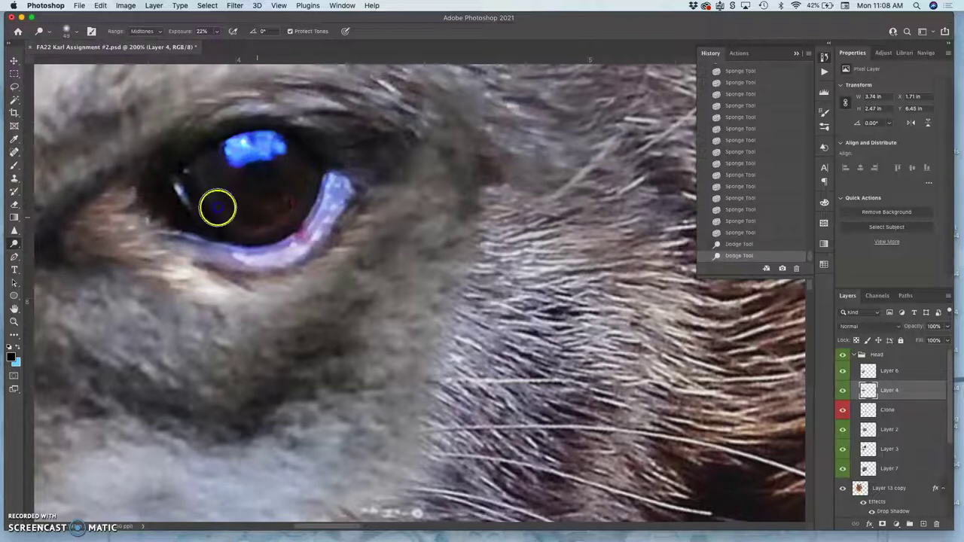
left_click(218, 209)
left_click(261, 213)
left_click(293, 194)
left_click(306, 158)
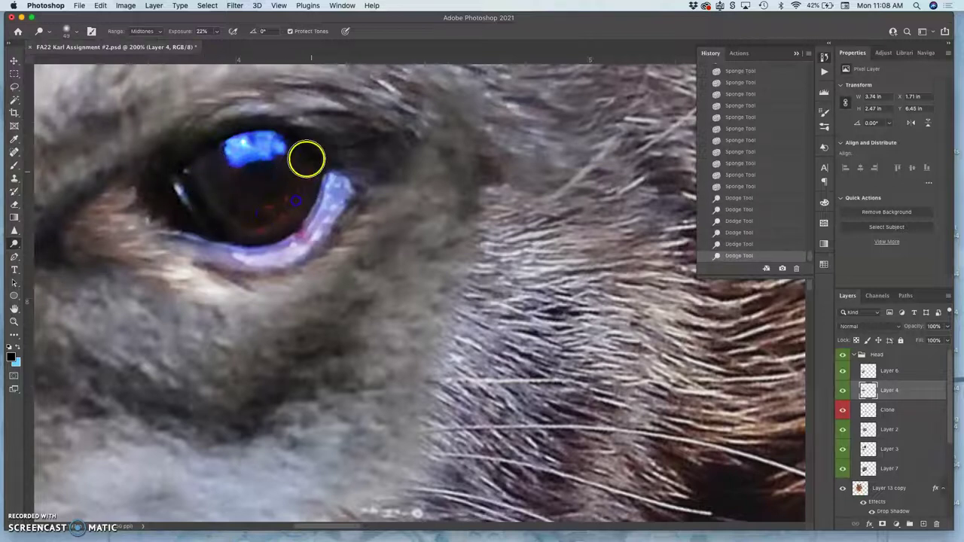
left_click(293, 175)
left_click(290, 208)
left_click(239, 213)
left_click(229, 169)
left_click(284, 203)
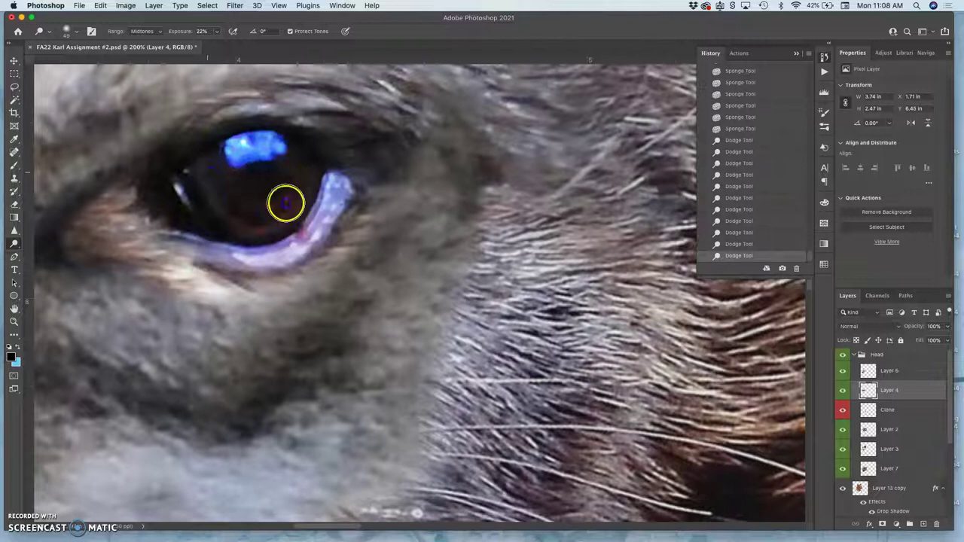
left_click(269, 209)
left_click(172, 297)
left_click(301, 167)
left_click(294, 187)
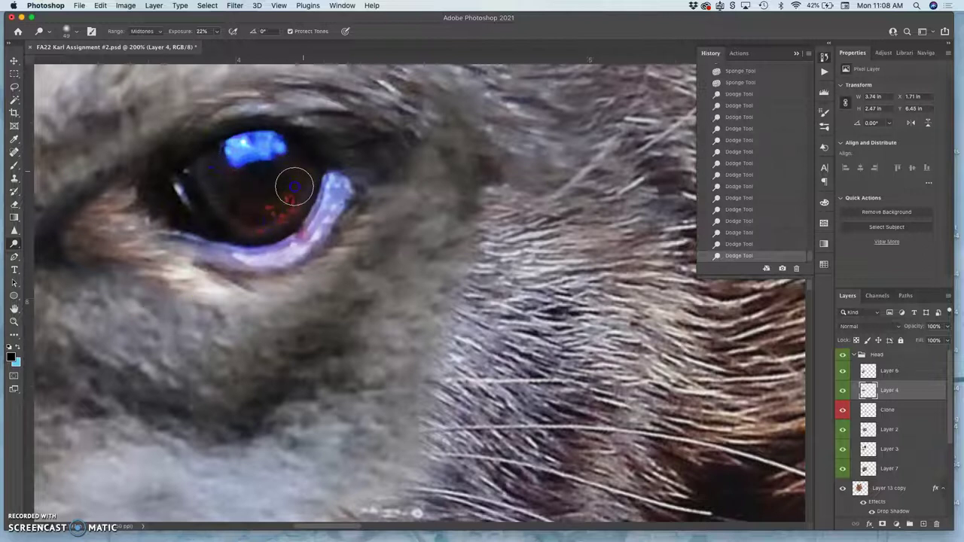
left_click(292, 198)
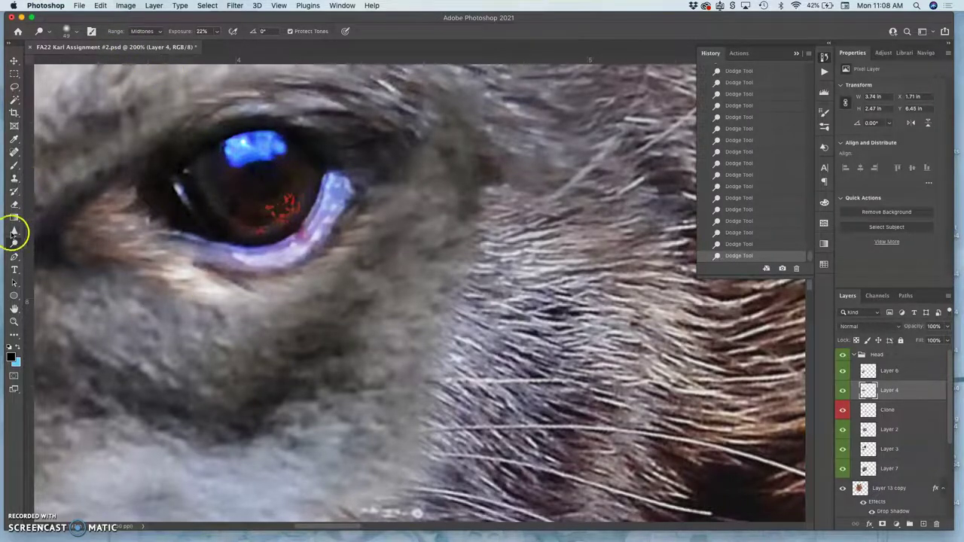
Darken the pupil in the middle of the eye with the Burn tool set to Midtones at 18% exposure
left_click(14, 243)
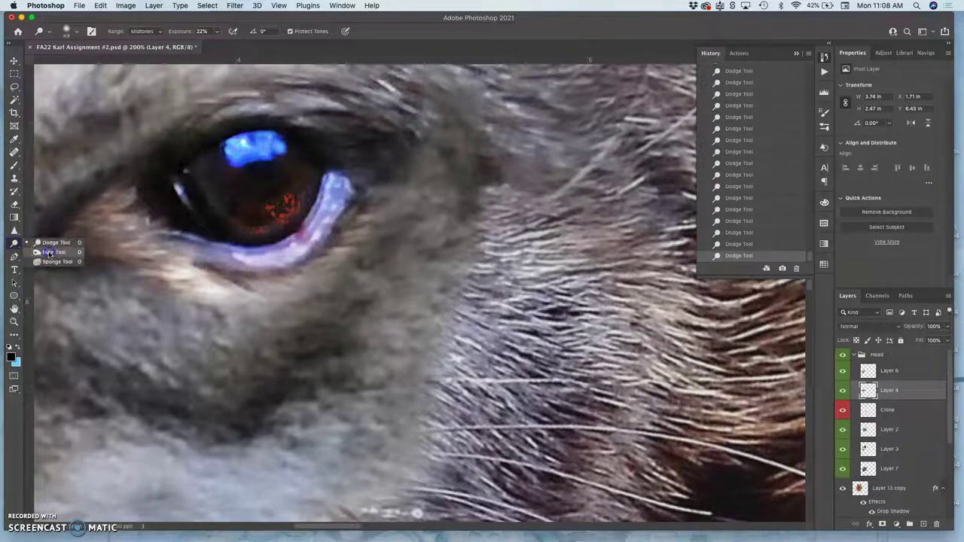
left_click(53, 250)
left_click(158, 32)
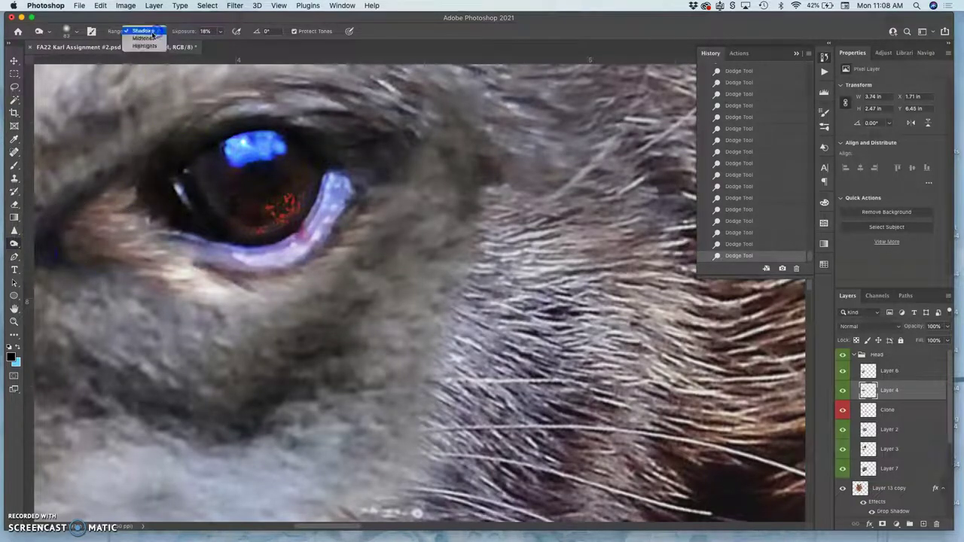
left_click(145, 41)
mouse_move(259, 180)
left_mouse_down()
mouse_move(248, 189)
mouse_move(258, 192)
left_mouse_up()
left_click(248, 189)
left_click_drag(254, 186, 260, 191)
mouse_move(264, 180)
left_mouse_down()
mouse_move(270, 172)
mouse_move(266, 183)
left_mouse_up()
left_click_drag(273, 183, 265, 192)
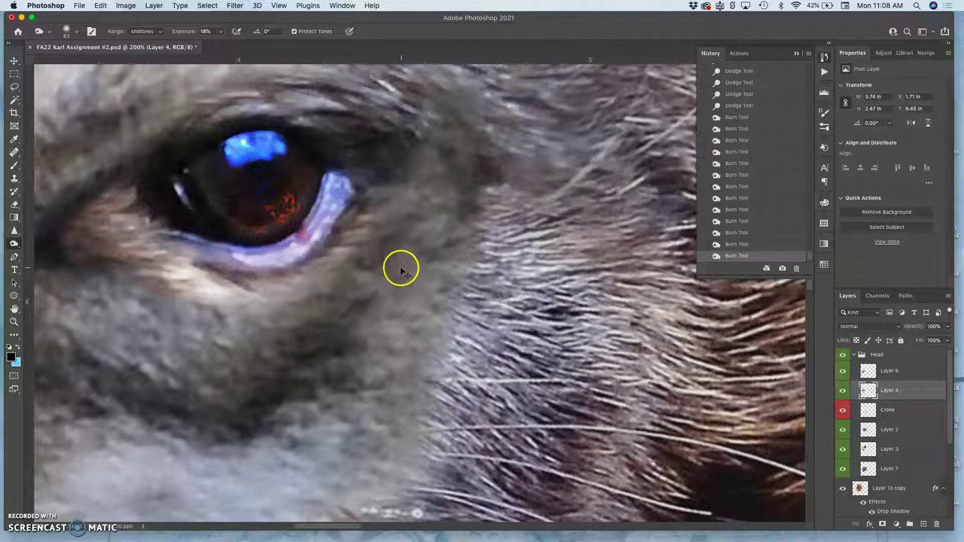
key("super+minus")
key("super+minus")
key("super+minus")
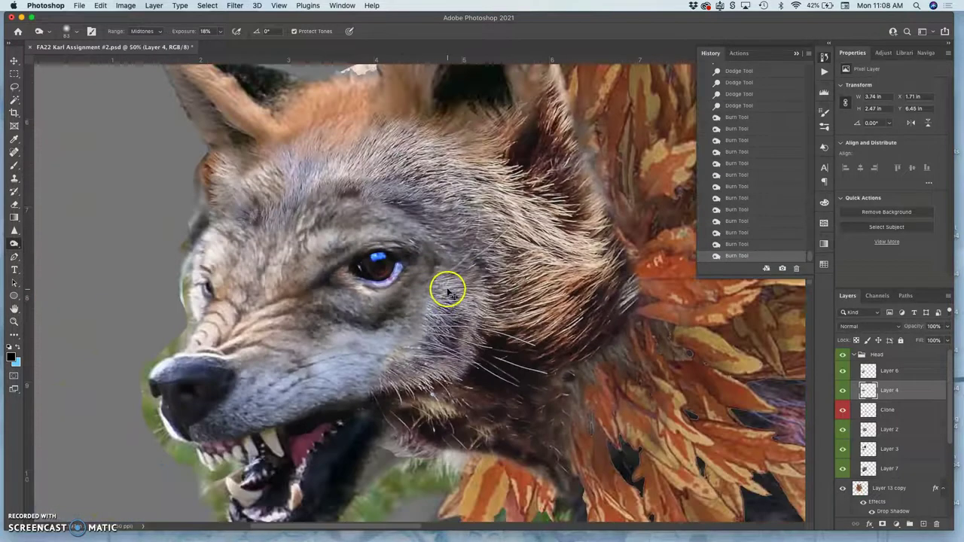
Clone the pale lower eye rim over its red spot using a small Clone Stamp brush at 46% opacity
key("super+plus")
key("super+plus")
key("super+plus")
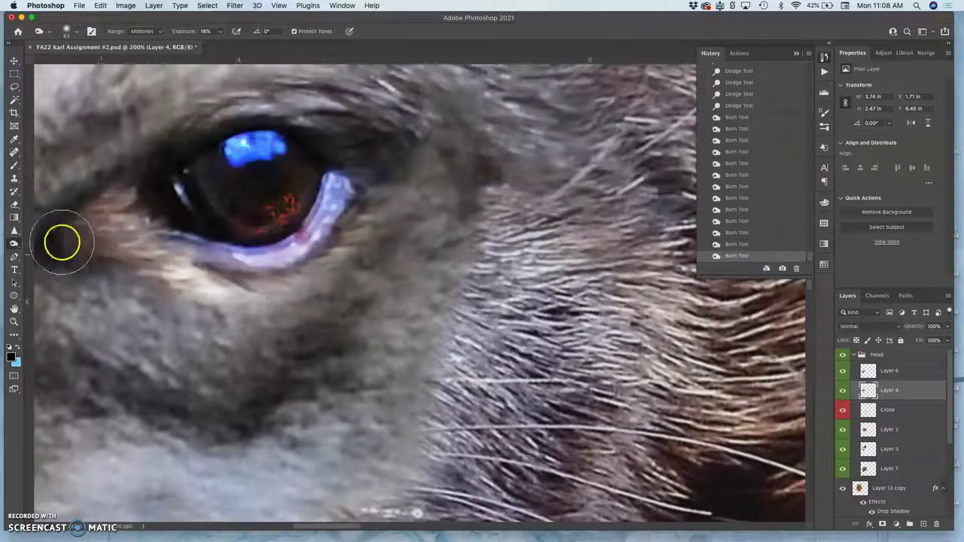
left_click(13, 178)
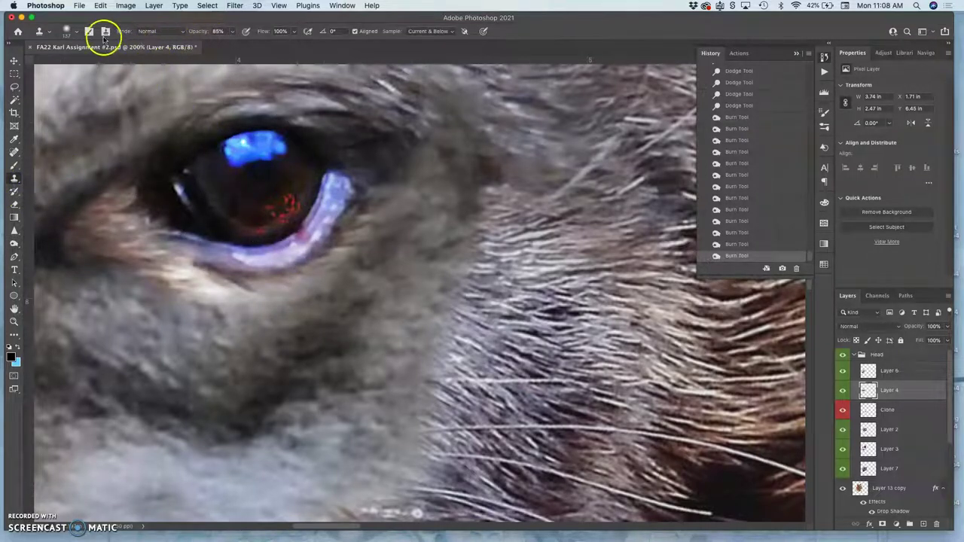
left_click(75, 35)
left_click_drag(78, 60, 78, 60)
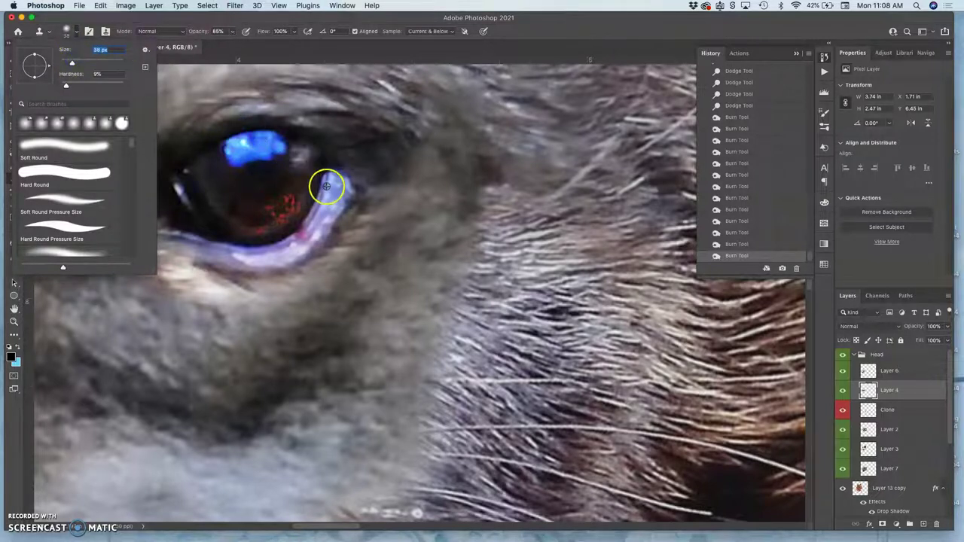
left_click(331, 204, "alt")
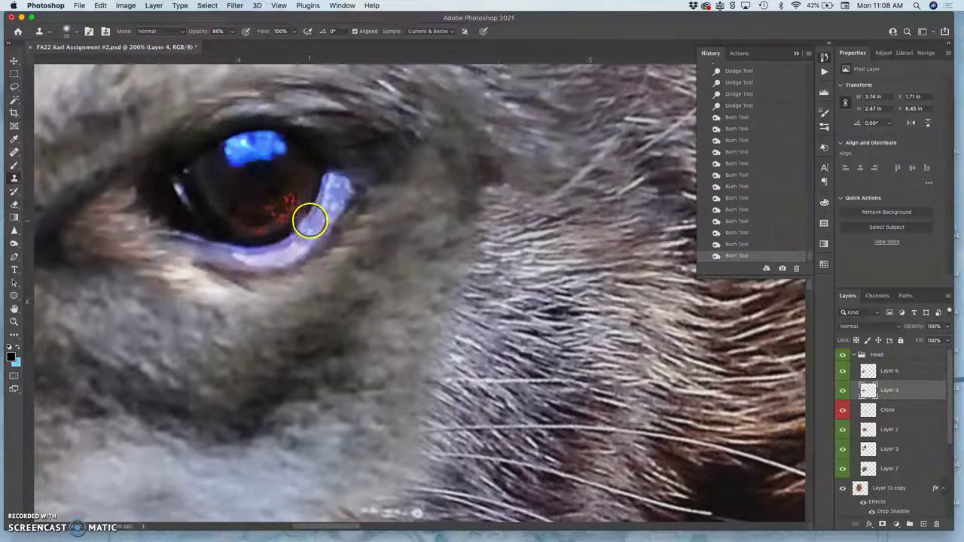
left_click(232, 32)
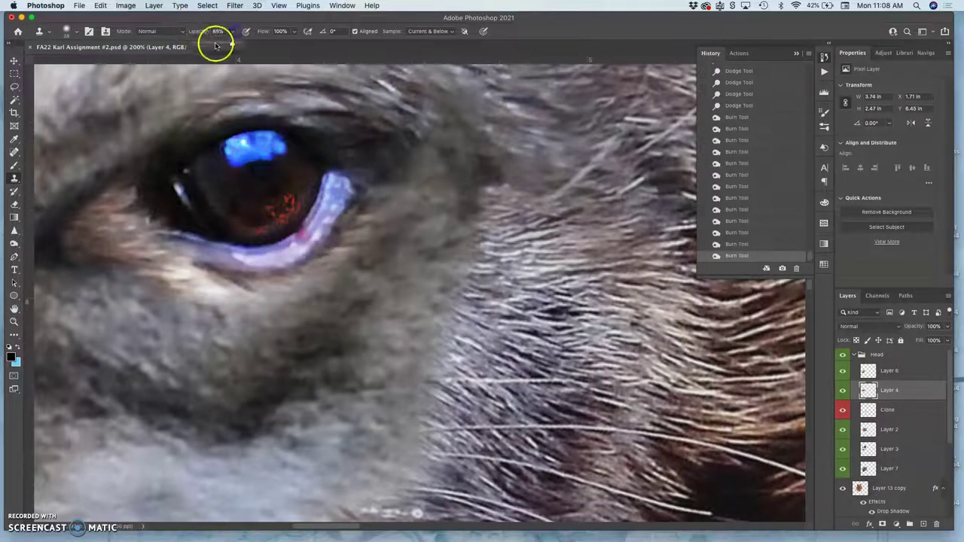
left_click(335, 202, "alt")
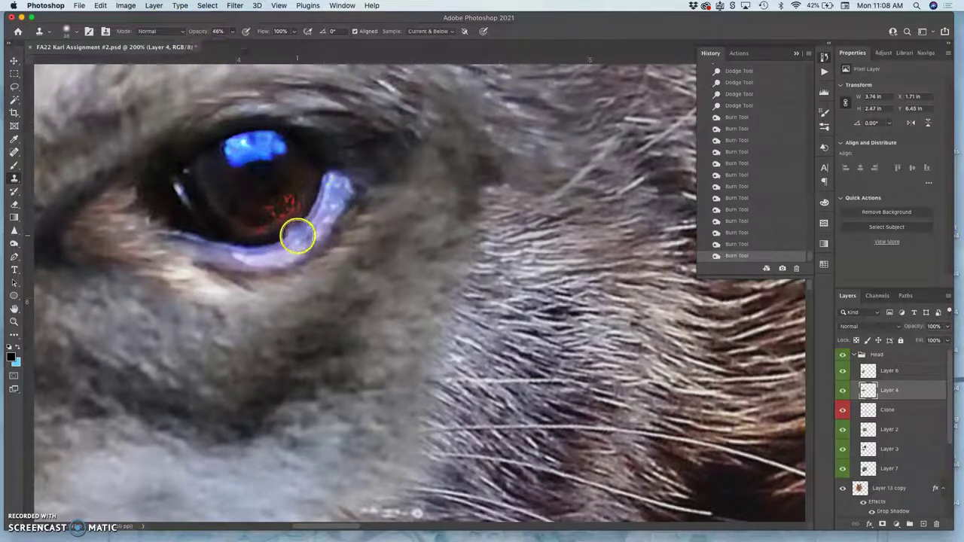
left_click_drag(305, 236, 303, 240)
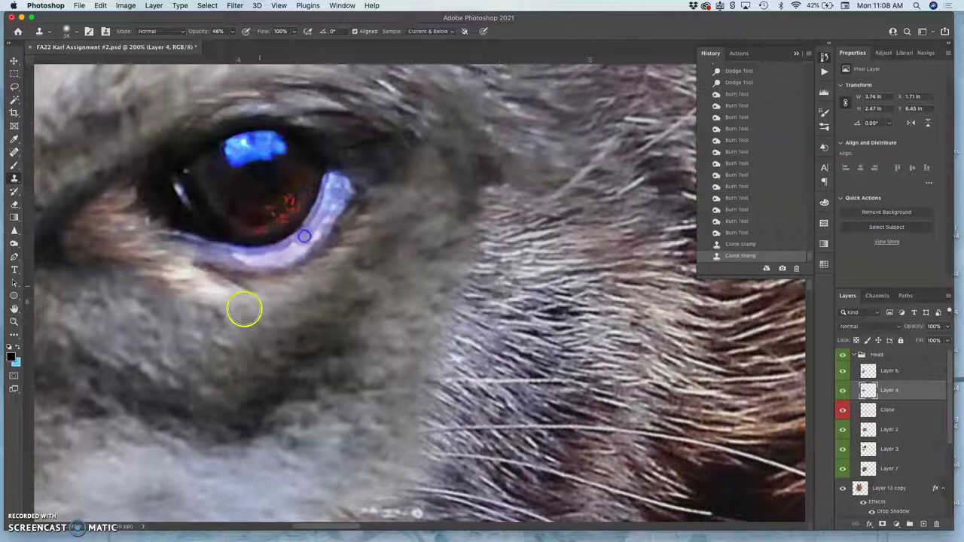
Clone a small highlight into the pupil below the blue reflection, undoing a misplaced stroke and restamping around it
mouse_move(211, 211)
left_mouse_down()
mouse_move(181, 191)
mouse_move(241, 176)
mouse_move(244, 184)
left_mouse_up()
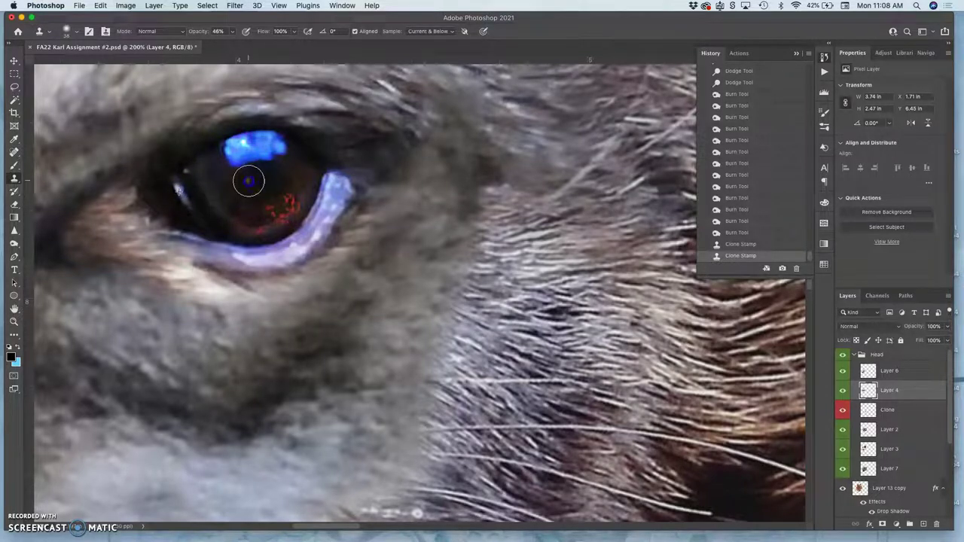
mouse_move(244, 190)
left_mouse_down()
mouse_move(251, 256)
mouse_move(271, 237)
mouse_move(263, 255)
mouse_move(250, 177)
left_mouse_up()
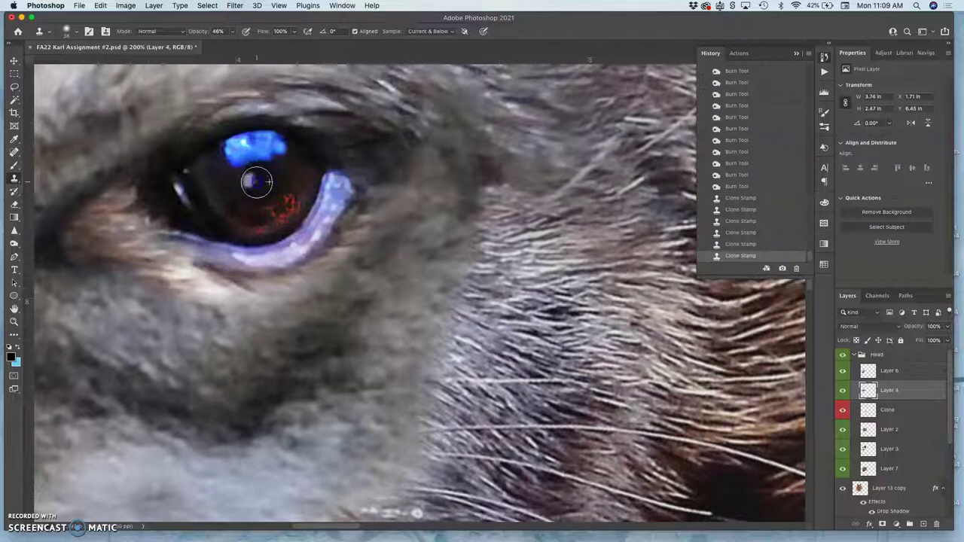
mouse_move(269, 197)
left_mouse_down()
mouse_move(331, 197)
mouse_move(324, 233)
mouse_move(213, 227)
mouse_move(181, 216)
left_mouse_up()
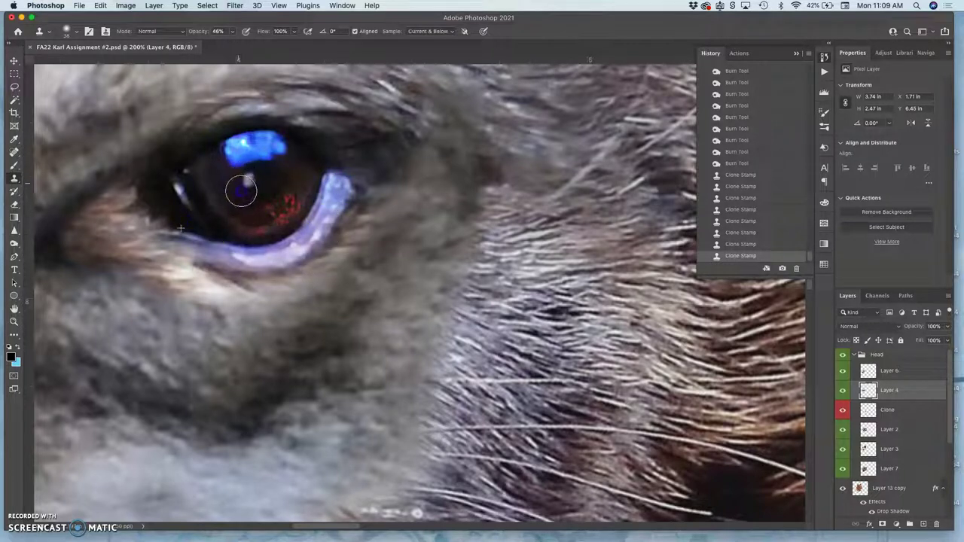
key("super+z")
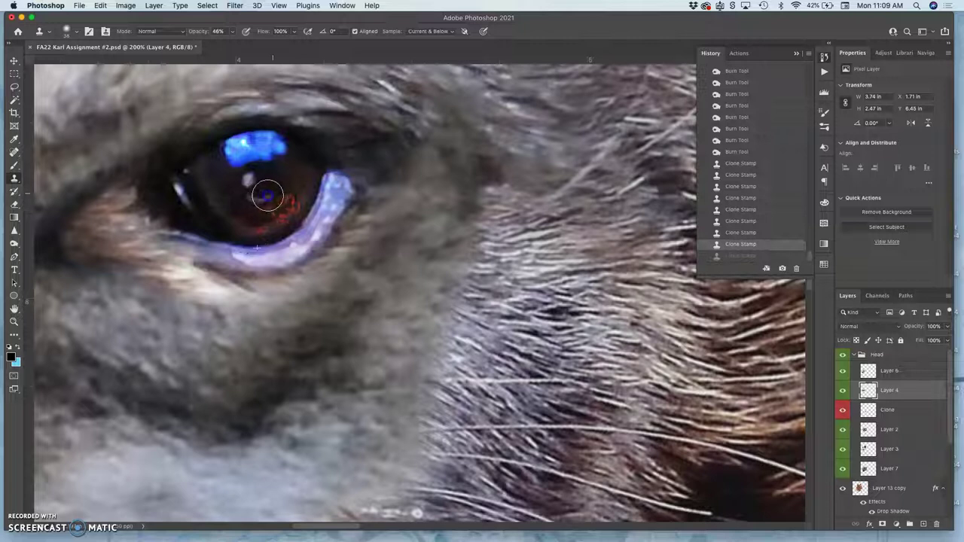
mouse_move(236, 189)
left_mouse_down()
mouse_move(292, 204)
mouse_move(275, 186)
left_mouse_up()
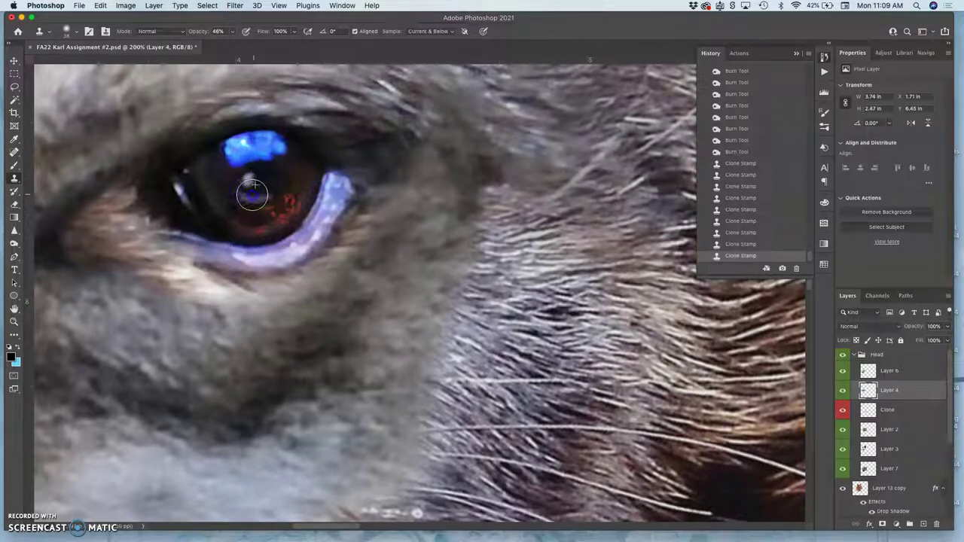
left_click(246, 194)
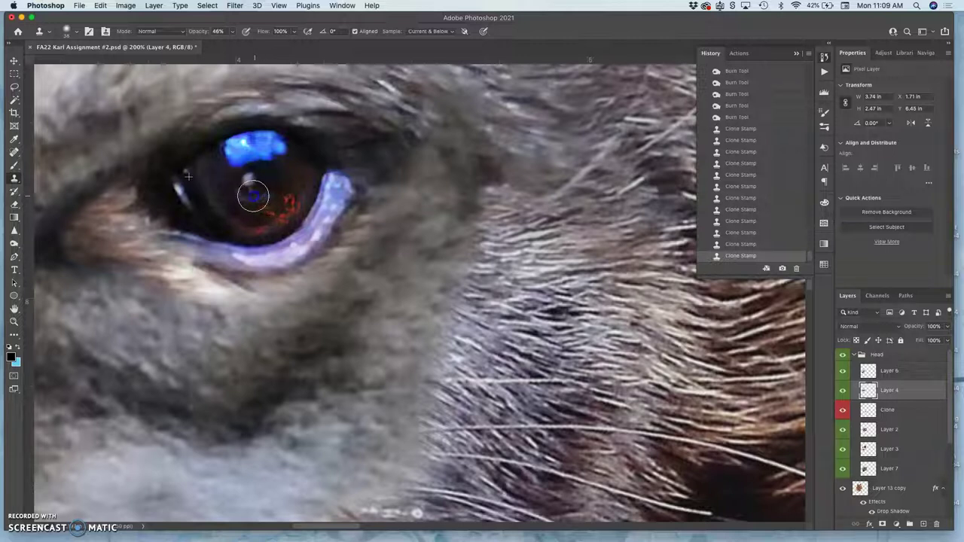
left_click(247, 192)
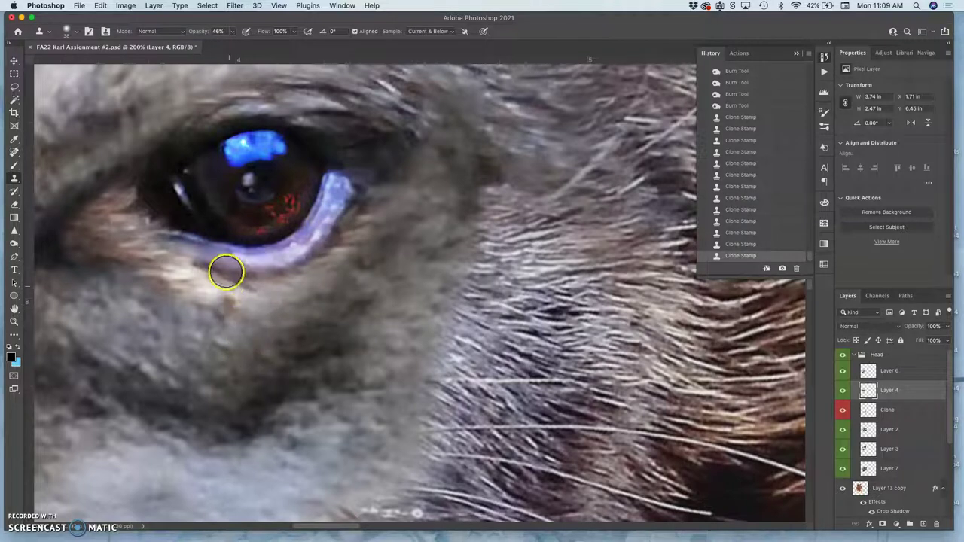
Darken the iris and pupil with the Burn tool at 18% exposure using Midtones, and switch the range to Shadows for further burning
left_click(14, 246)
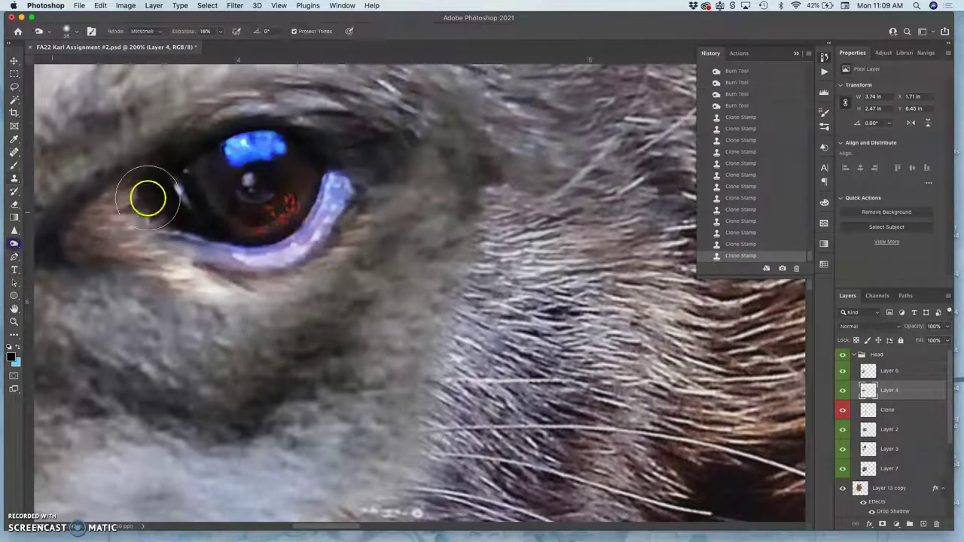
left_click_drag(238, 195, 252, 194)
mouse_move(252, 194)
left_mouse_down()
mouse_move(263, 195)
mouse_move(256, 203)
left_mouse_up()
left_click_drag(256, 203, 246, 193)
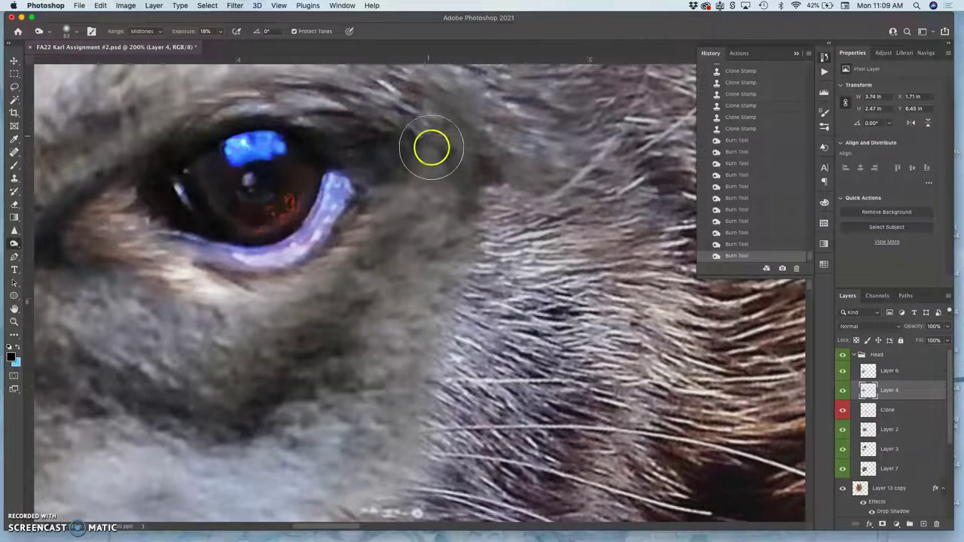
left_click(143, 31)
left_click(150, 26)
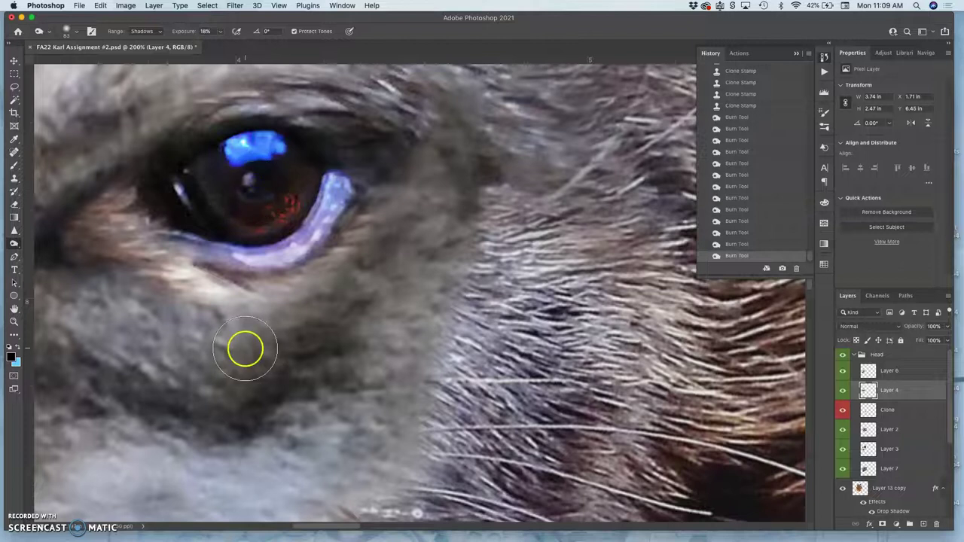
Clone reddish-brown fur from below the larger ear over the pale head edge between the ears, on the Clone layer at 46% opacity
key("super+minus")
key("super+minus")
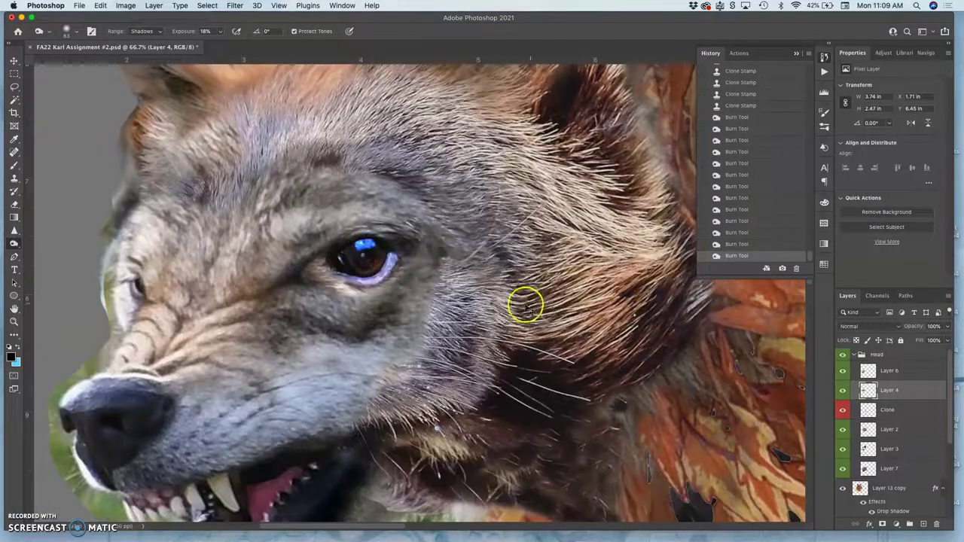
key("super+minus")
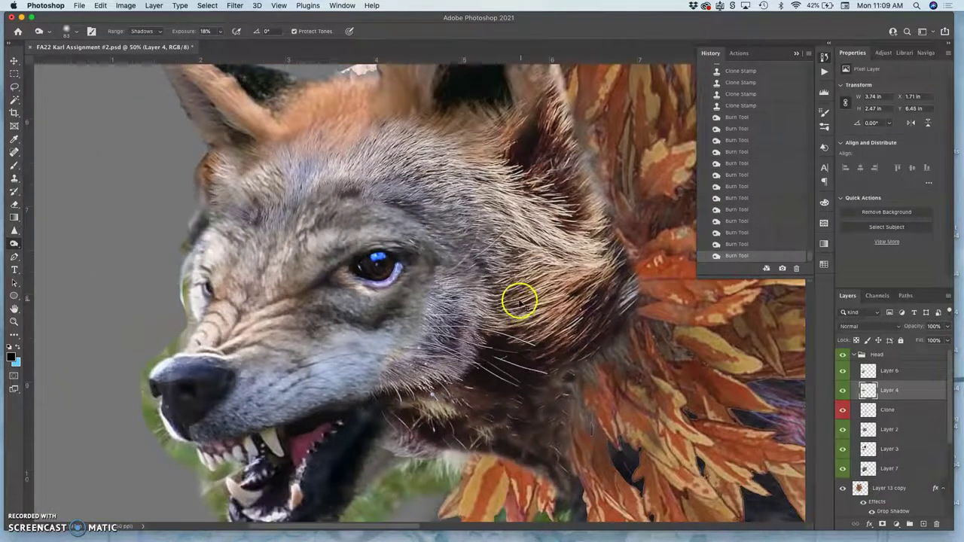
key("super+minus")
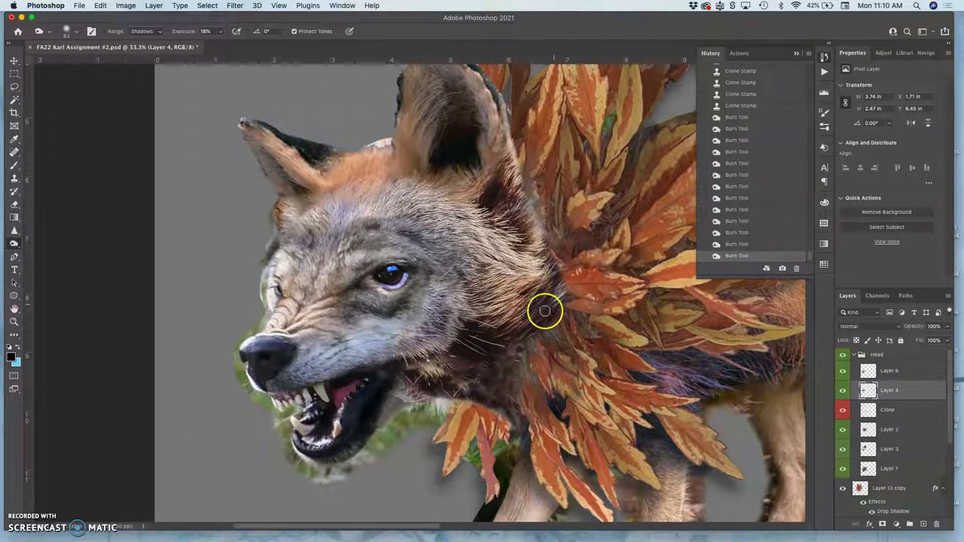
left_click_drag(516, 280, 440, 262)
scroll(440, 262, "right", 3)
scroll(399, 276, "left", 4)
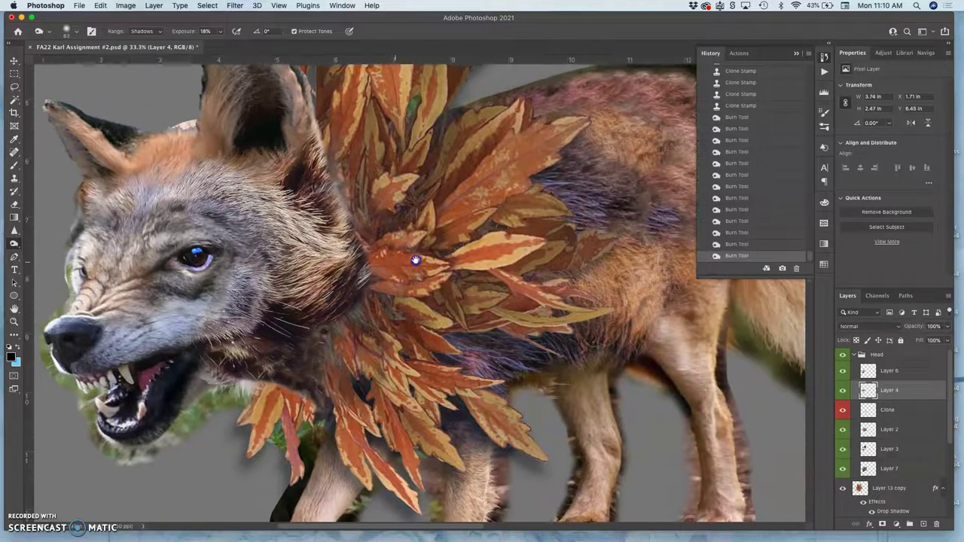
left_click(14, 179)
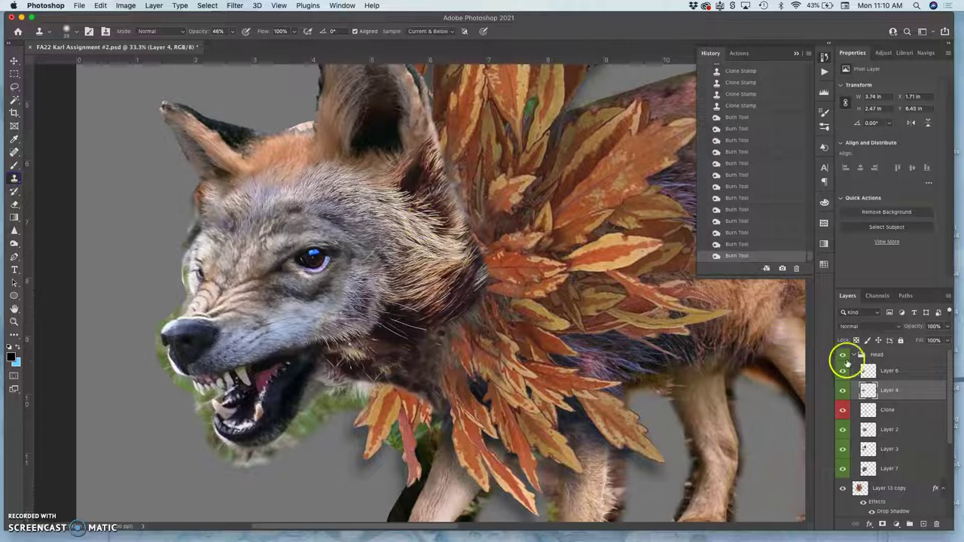
left_click(889, 409)
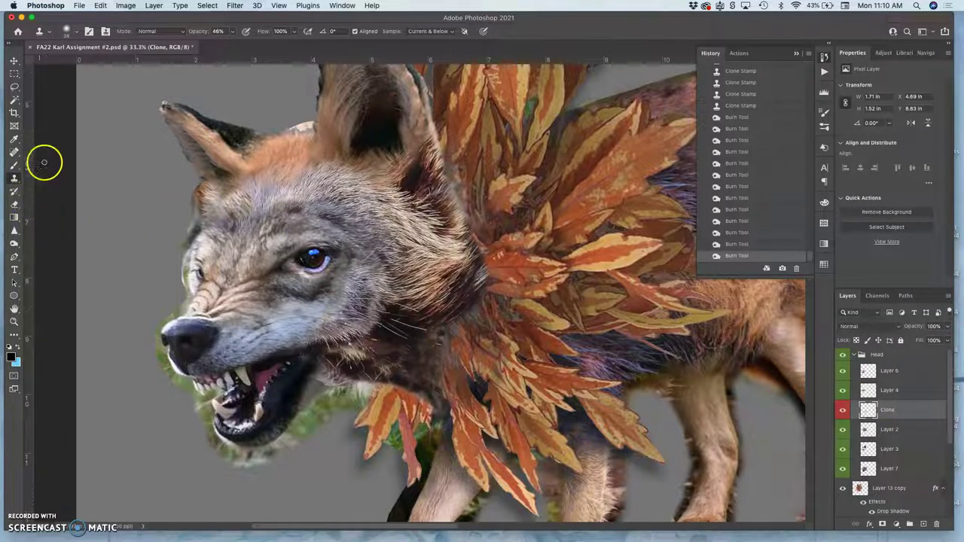
left_click(75, 35)
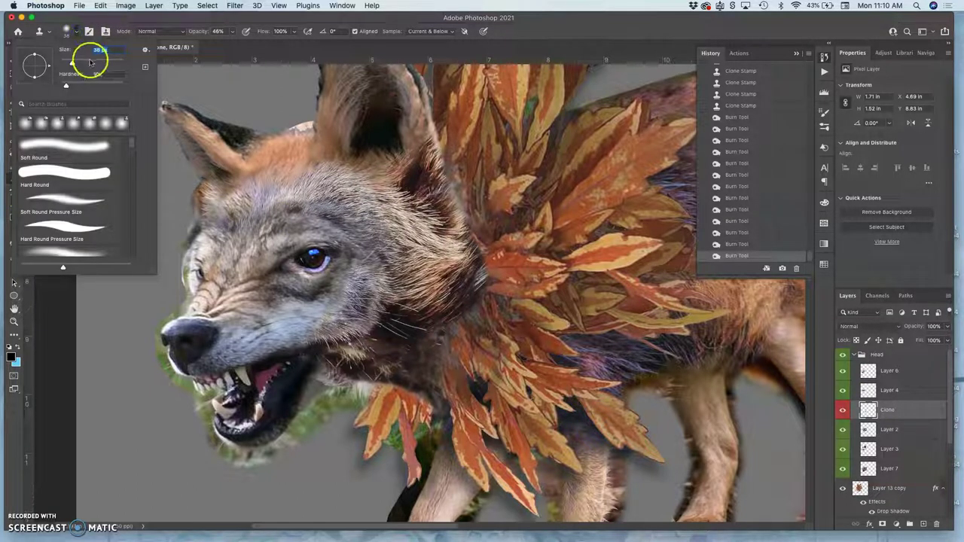
left_click(435, 208)
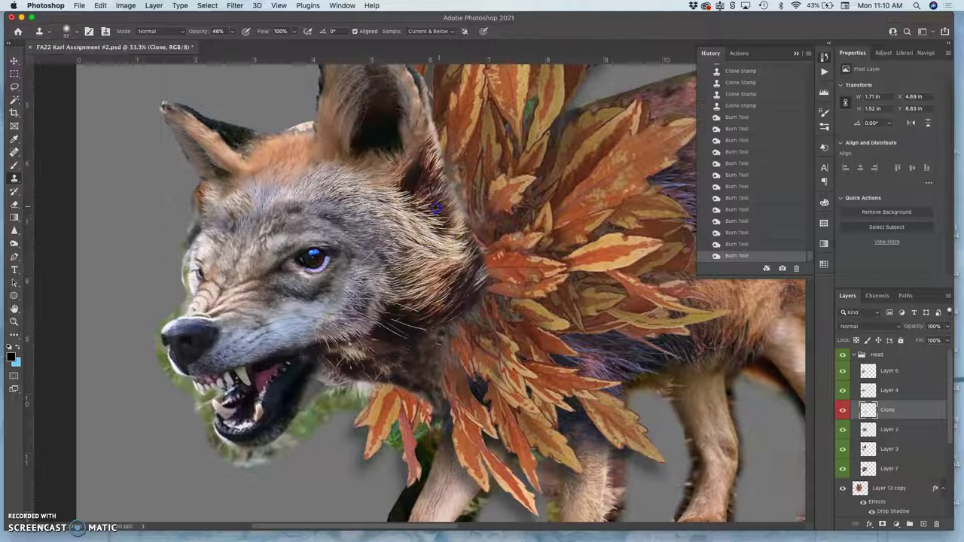
left_click(297, 140, "alt")
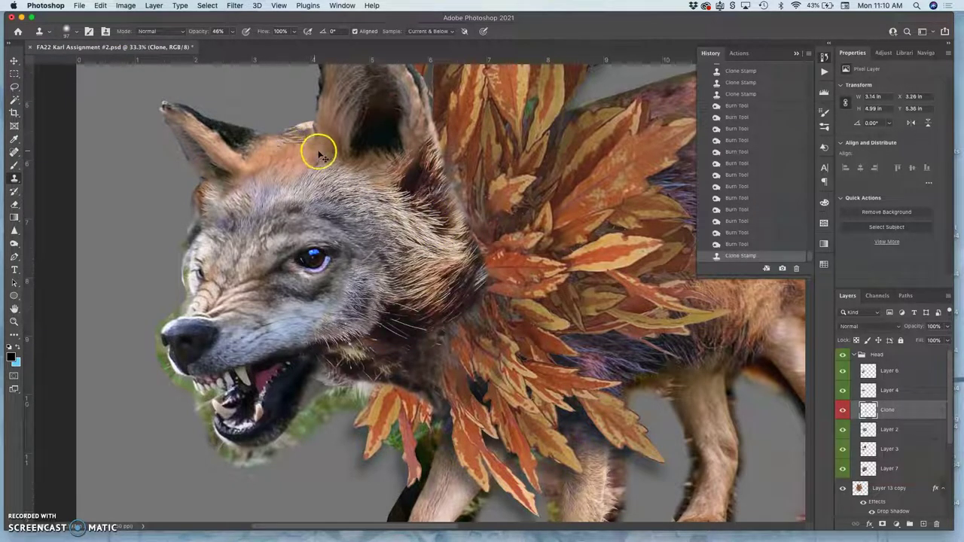
key("super+z")
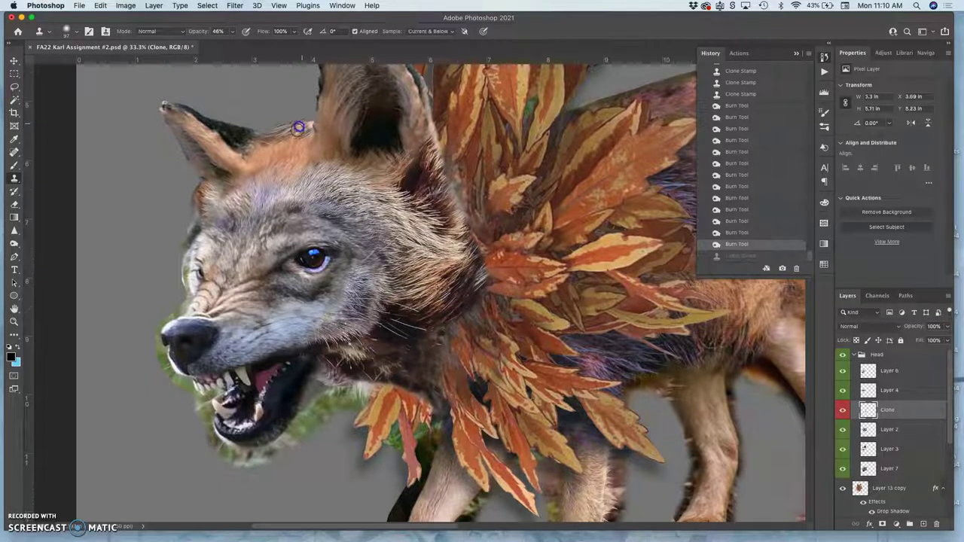
left_click_drag(299, 128, 308, 137)
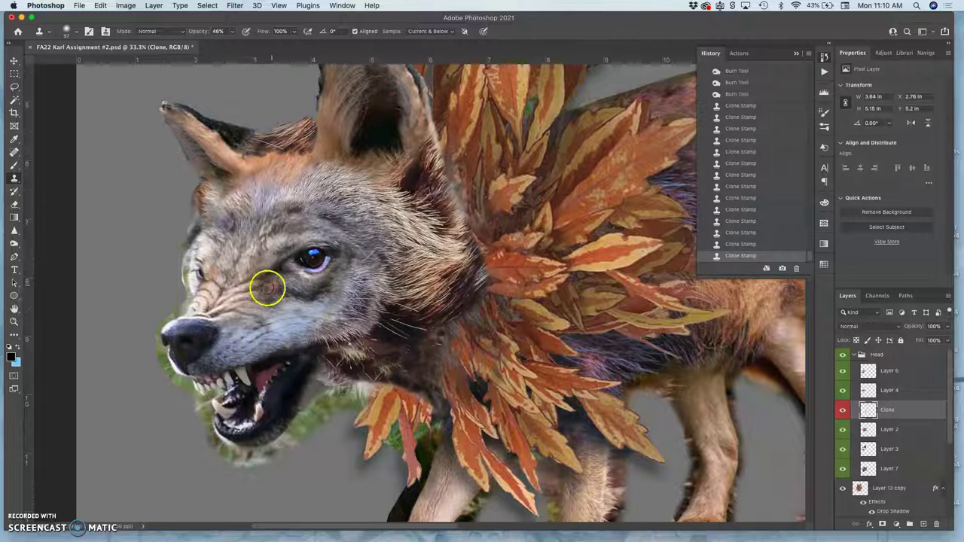
left_click(294, 159)
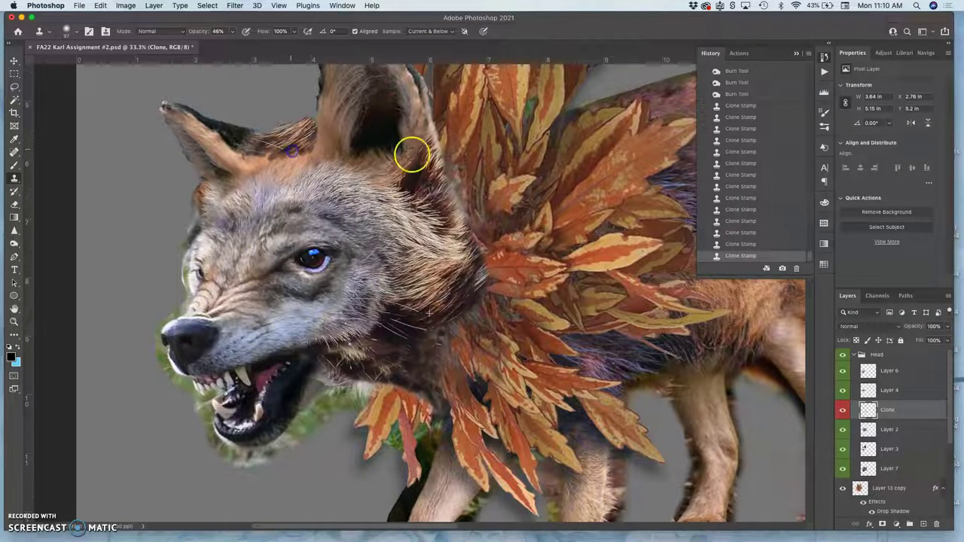
Blend the cloned fur between the ears into the orange forehead with a soft Eraser at 40% opacity
left_click(15, 205)
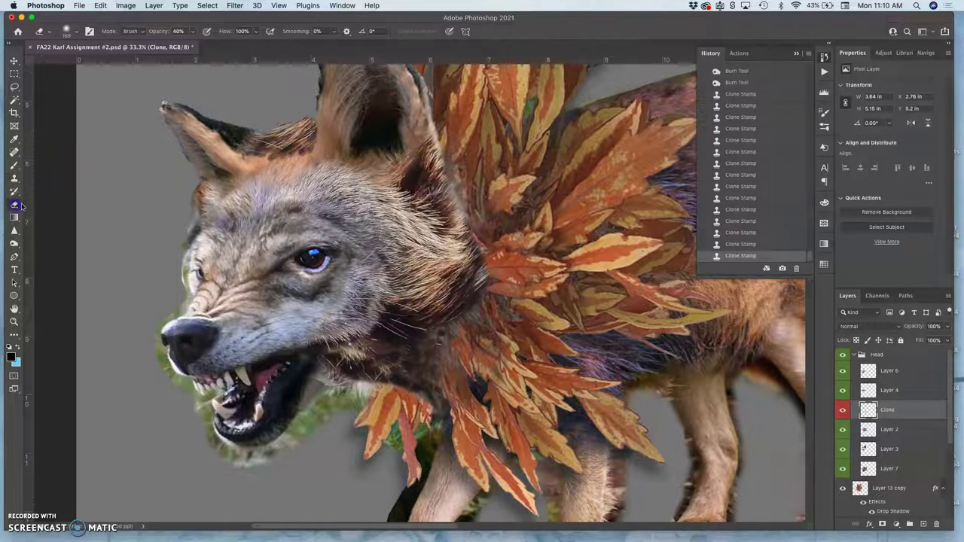
left_click(248, 162)
left_click(268, 164)
left_click(273, 154)
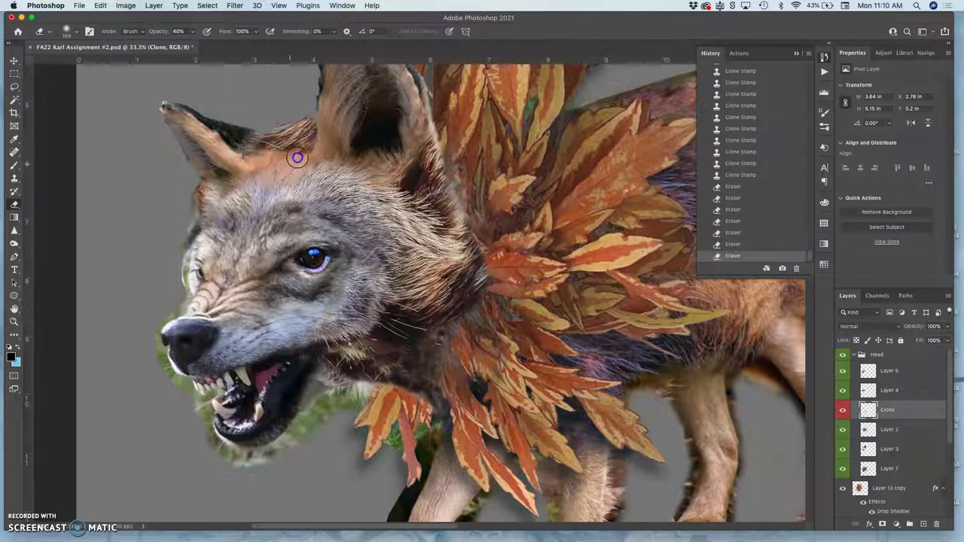
left_click(289, 161)
left_click(286, 150)
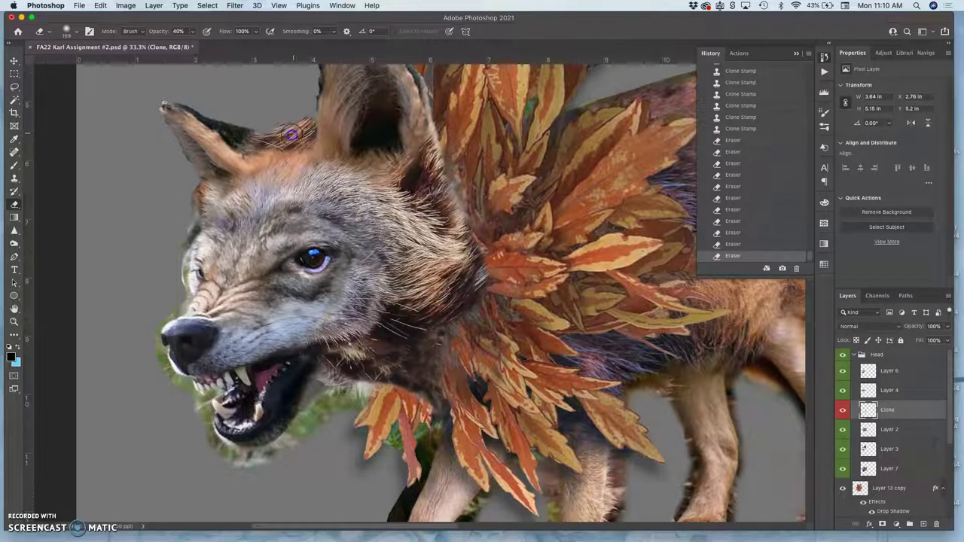
left_click(281, 168)
left_click(293, 145)
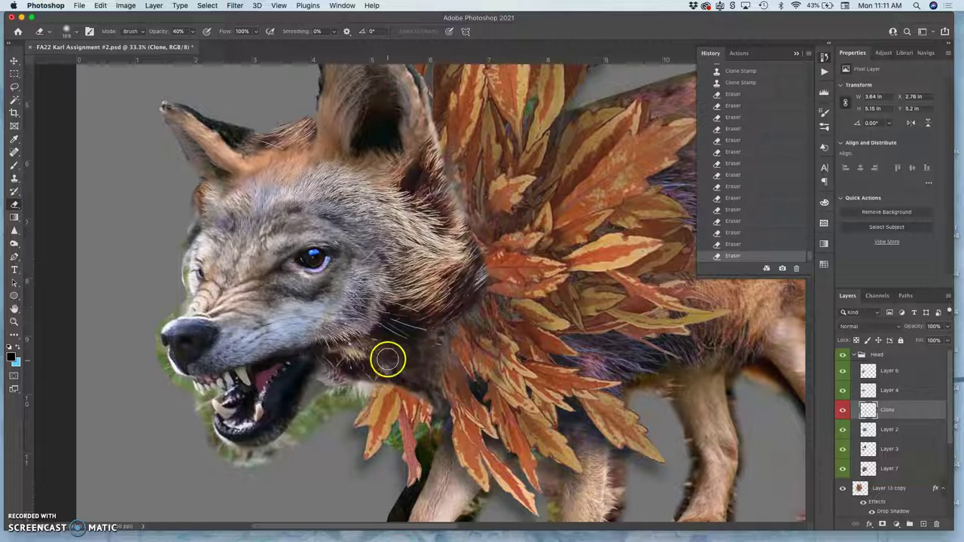
Identify the ear layer by toggling Layer 3's visibility and darken both ears on it with the Burn tool set to Shadows at 18% exposure
scroll(387, 342, "down", 1)
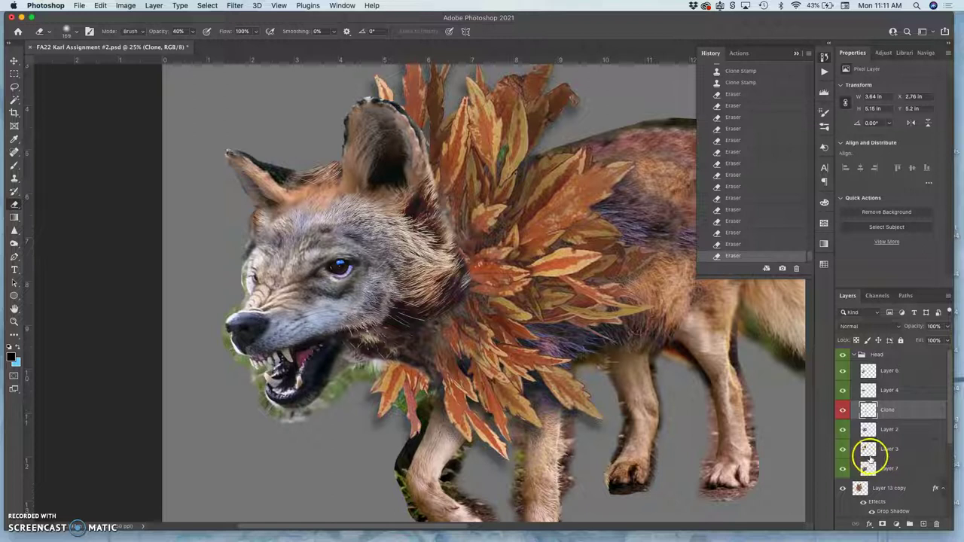
left_click(842, 449)
left_click(843, 449)
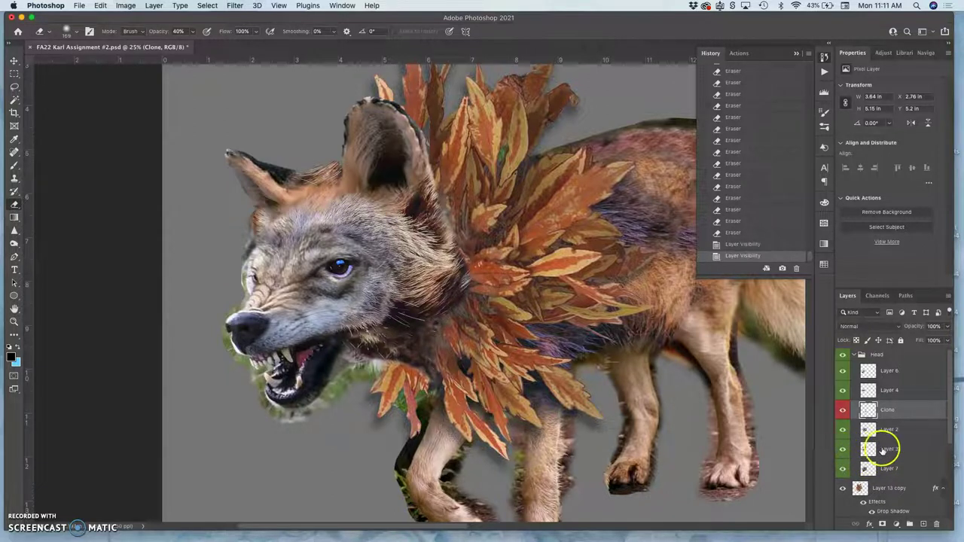
left_click(890, 449)
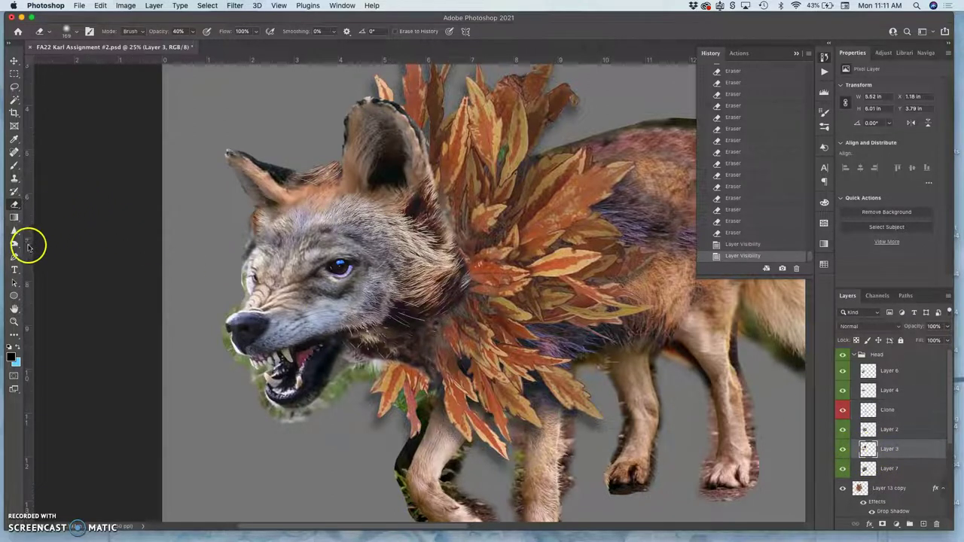
left_click(15, 245)
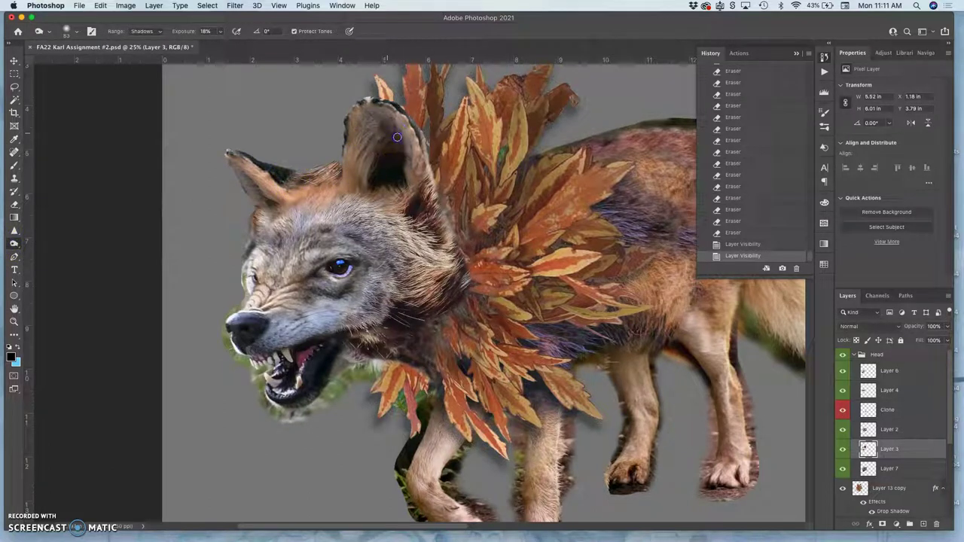
left_click_drag(366, 124, 363, 136)
mouse_move(363, 136)
left_mouse_down()
mouse_move(351, 189)
mouse_move(360, 145)
mouse_move(384, 196)
left_mouse_up()
mouse_move(296, 182)
left_mouse_down()
mouse_move(254, 179)
mouse_move(260, 173)
left_mouse_up()
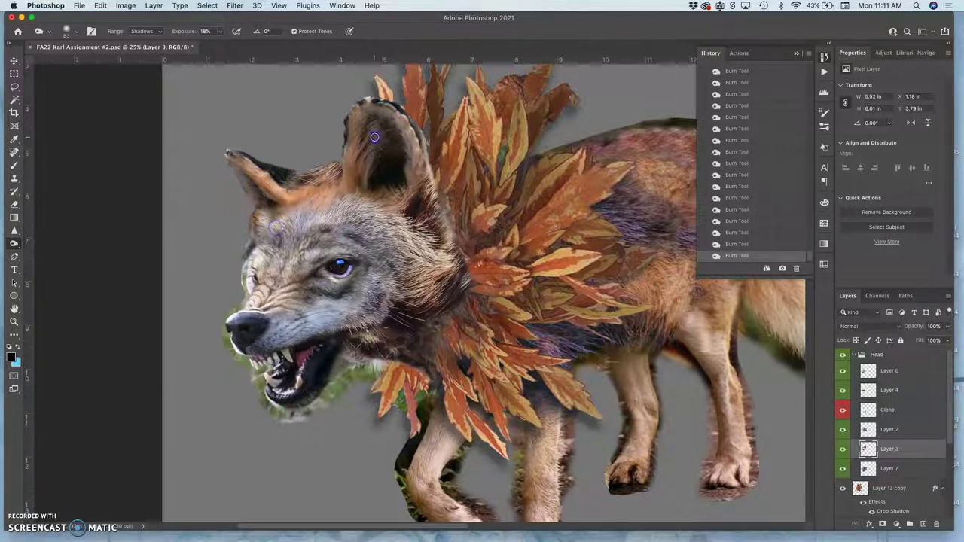
mouse_move(351, 157)
left_mouse_down()
mouse_move(365, 115)
mouse_move(397, 122)
mouse_move(392, 115)
mouse_move(397, 148)
left_mouse_up()
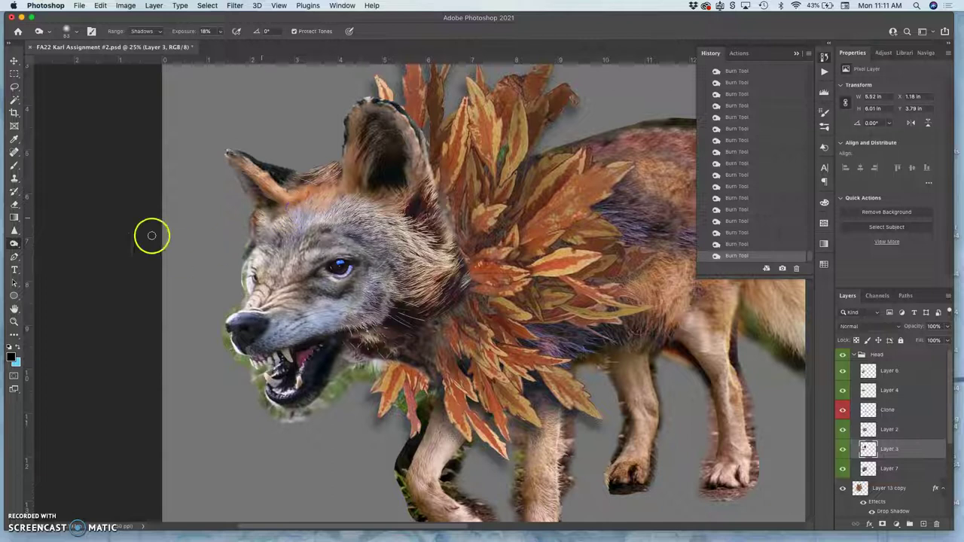
Desaturate the orange fur on the ears and the forehead between them on Layer 3 with the Sponge tool at 17% flow
mouse_move(15, 243)
left_mouse_down()
mouse_move(43, 250)
mouse_move(48, 262)
left_mouse_up()
left_click(143, 31)
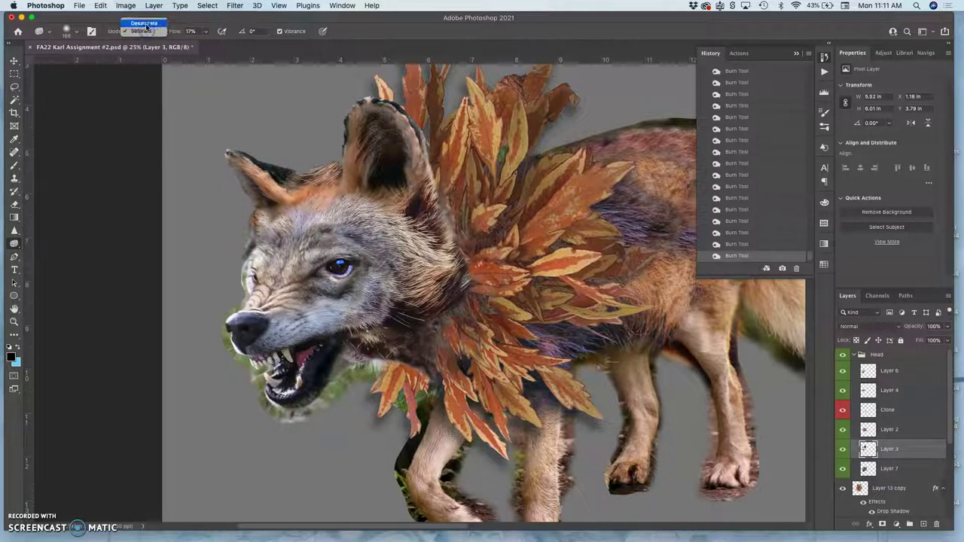
left_click(144, 23)
mouse_move(275, 206)
left_mouse_down()
mouse_move(267, 189)
mouse_move(279, 198)
left_mouse_up()
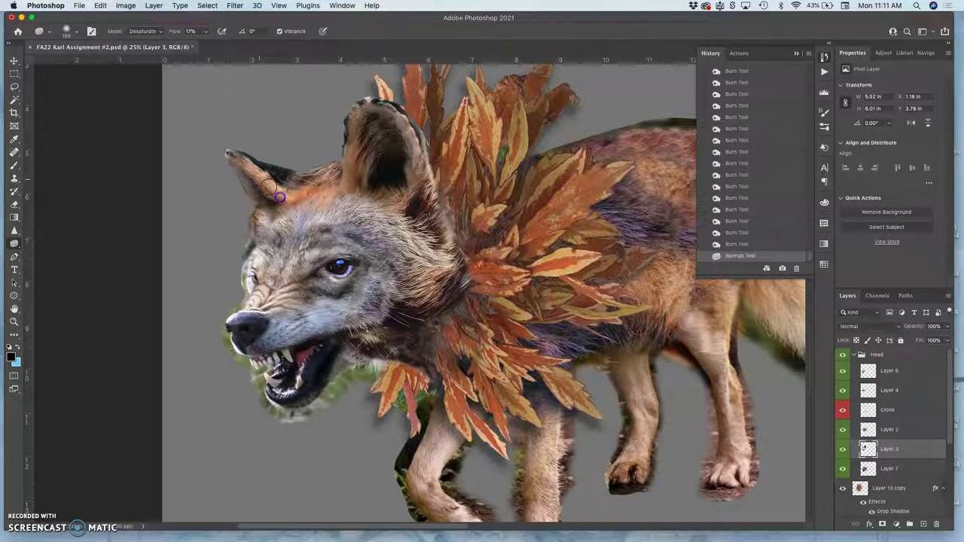
left_click(266, 189)
left_click(263, 187)
left_click(292, 191)
left_click(303, 202)
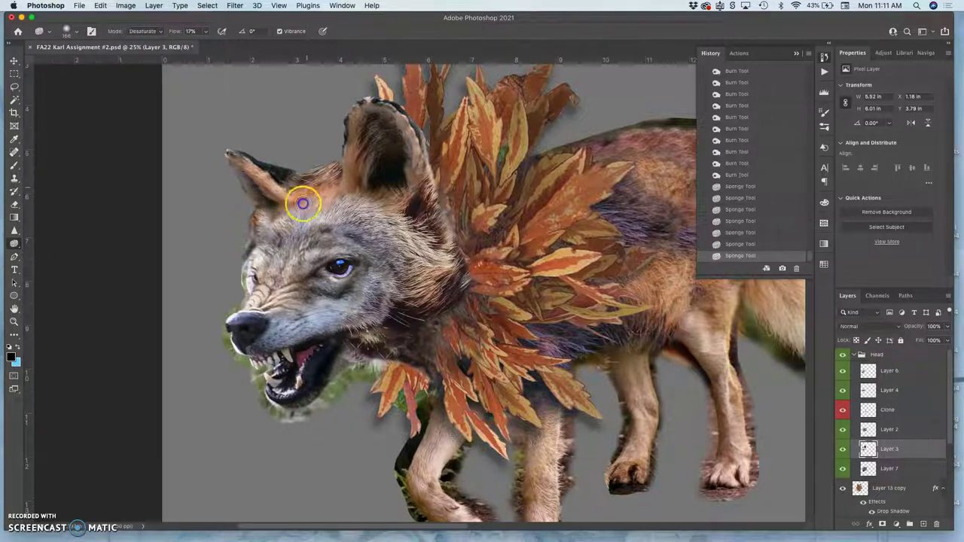
left_click(304, 203)
left_click(303, 203)
left_click_drag(320, 182, 308, 194)
left_click_drag(305, 198, 293, 208)
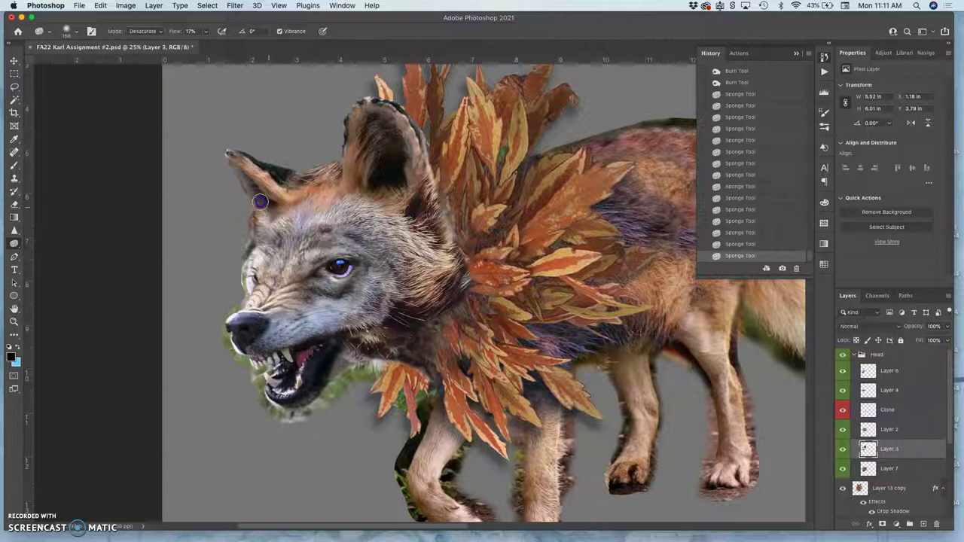
mouse_move(370, 157)
left_mouse_down()
mouse_move(355, 183)
mouse_move(386, 114)
mouse_move(405, 205)
left_mouse_up()
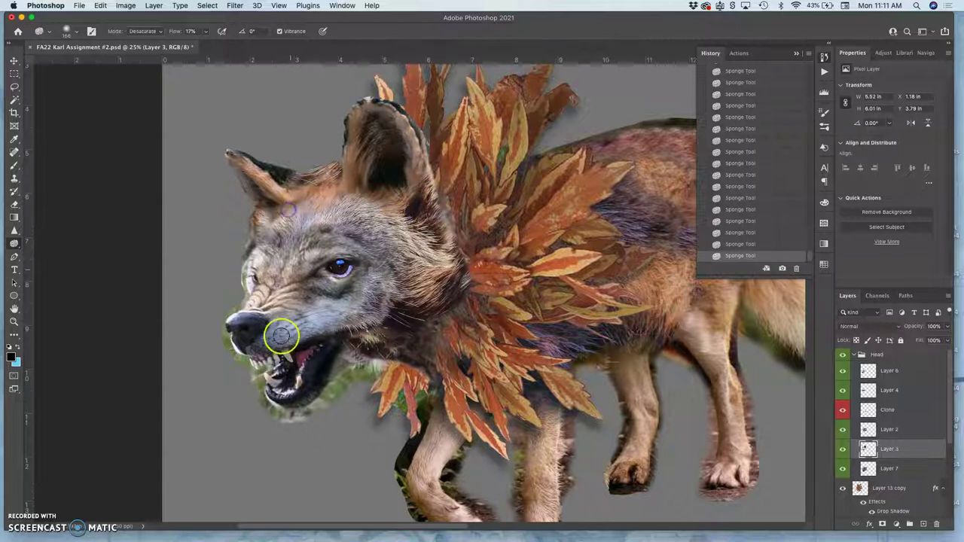
Clone fur sampled below the smaller ear over the nearby forehead fur, on the Clone layer at 46% opacity
key("super+equal")
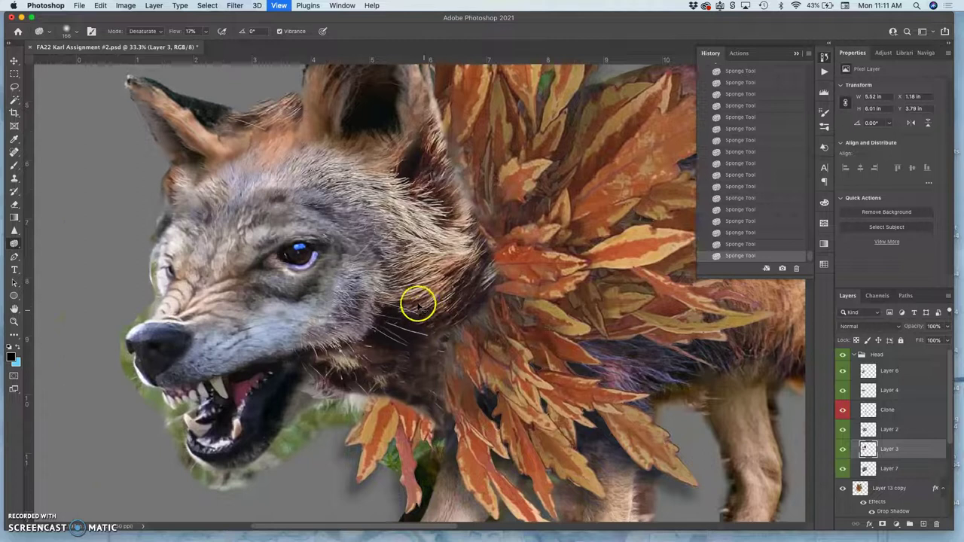
key("super+equal")
left_click_drag(402, 221, 515, 304)
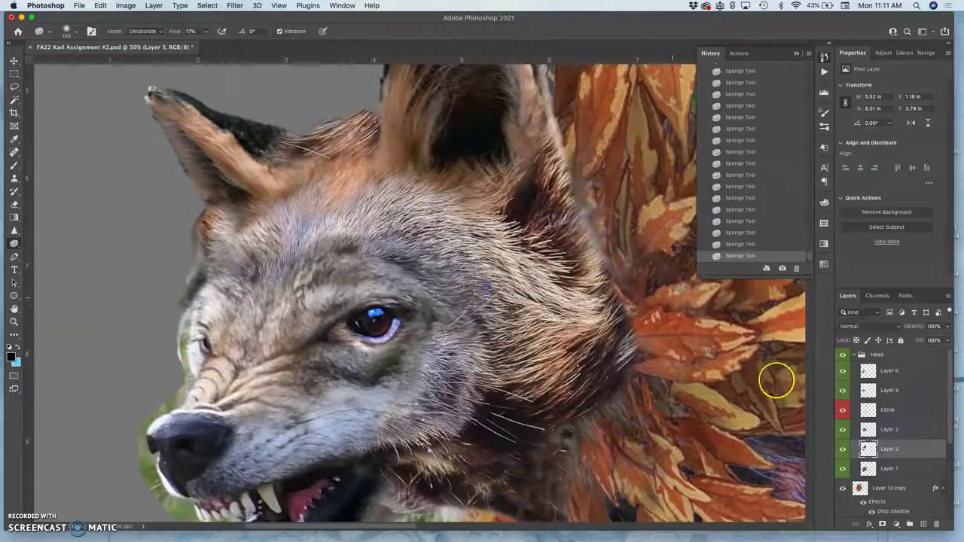
left_click(879, 409)
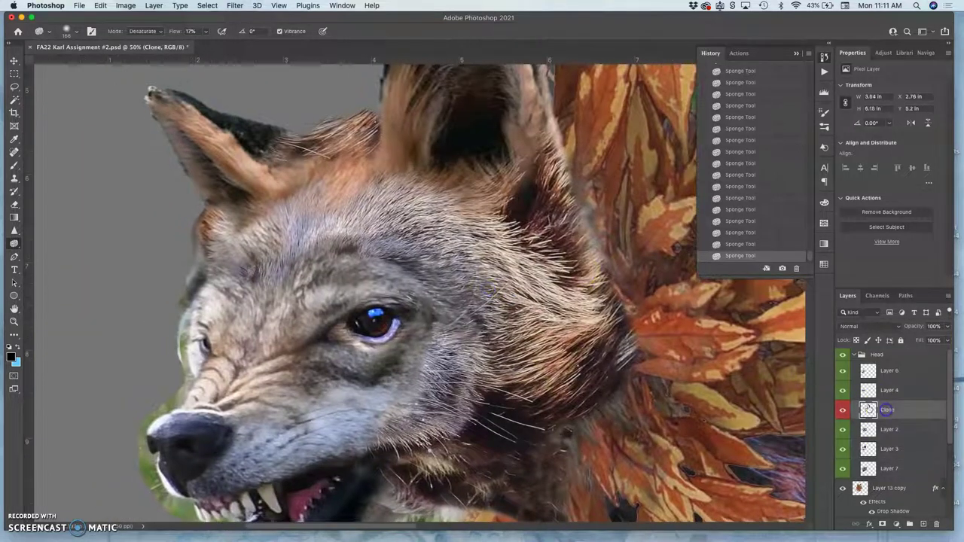
left_click(15, 180)
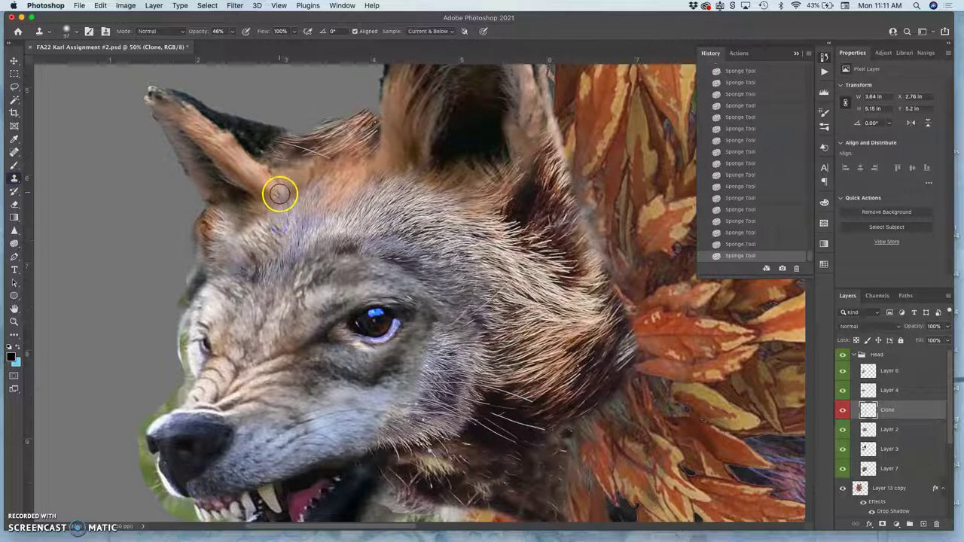
left_click(279, 193, "alt")
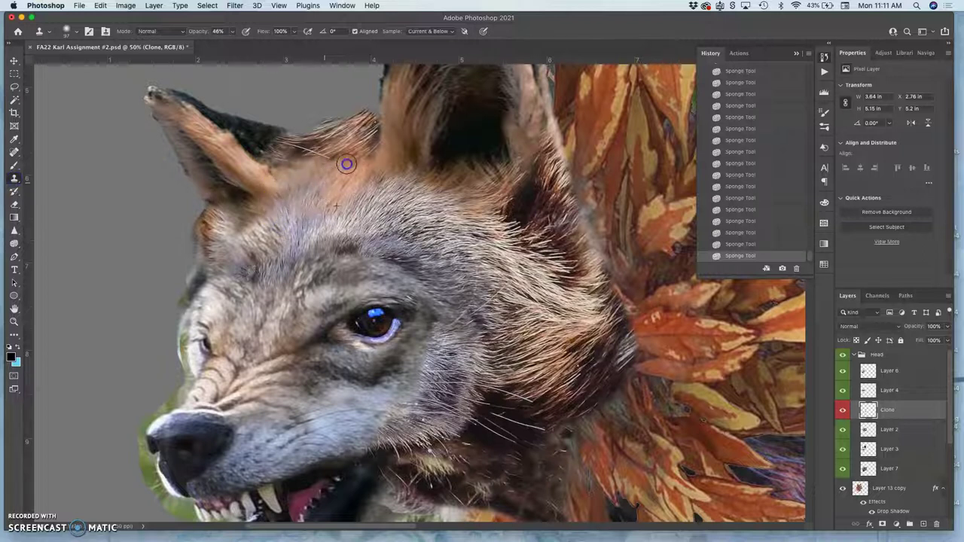
left_click(246, 229)
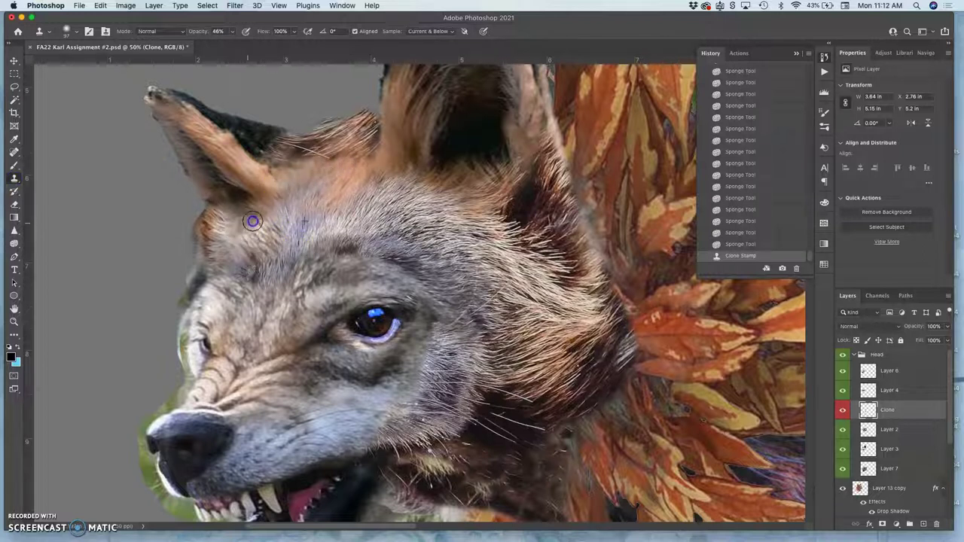
left_click(429, 212)
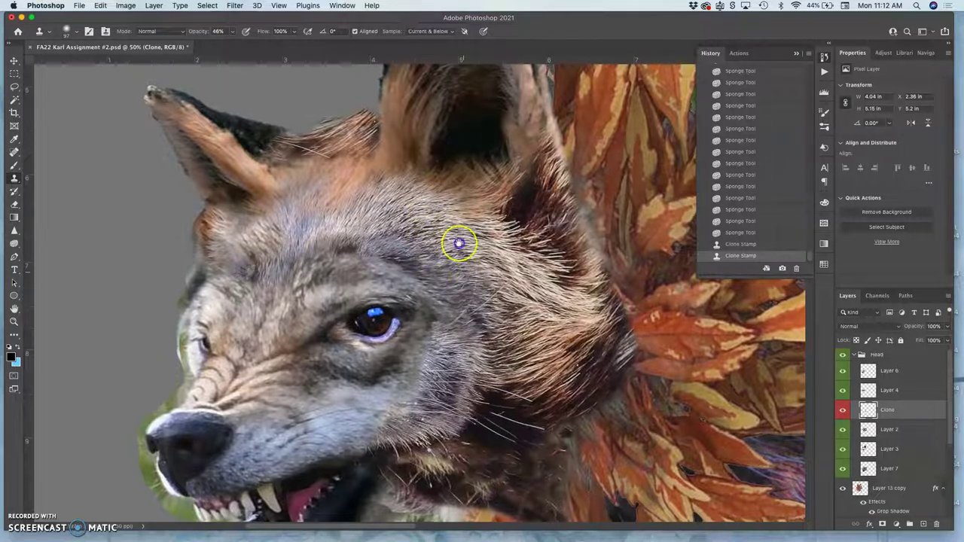
Toggle Layer 6's visibility to check which part of the face it holds
scroll(459, 243, "down", 5)
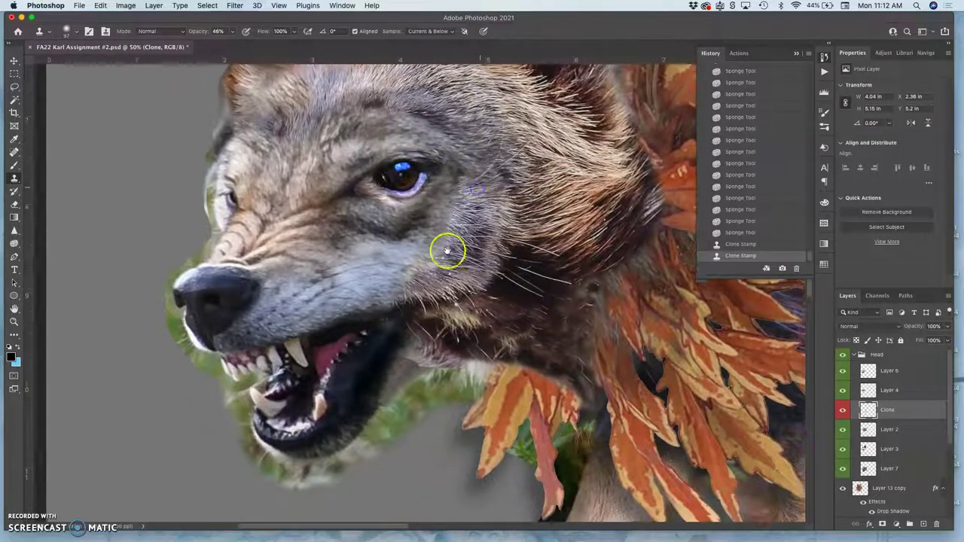
scroll(447, 252, "up", 2)
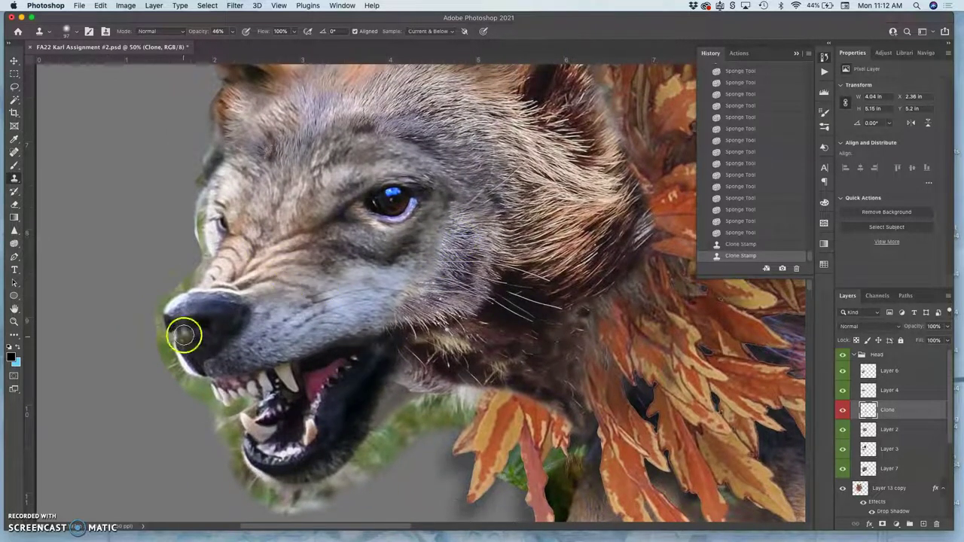
left_click(843, 370)
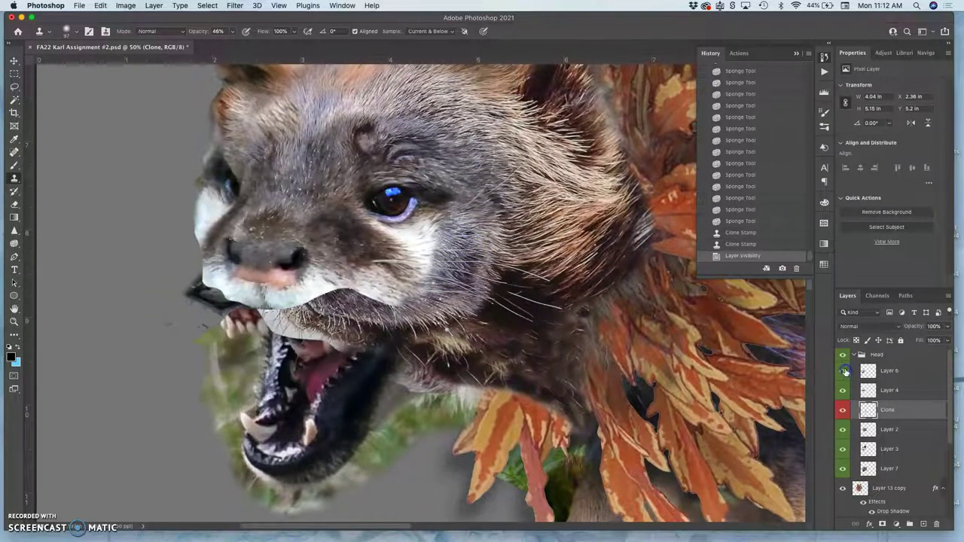
left_click(844, 371)
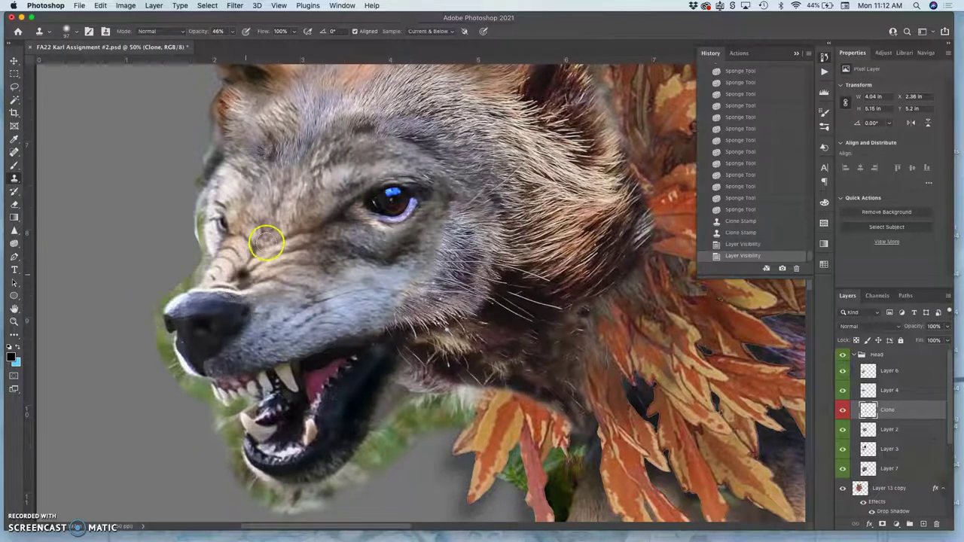
Sharpen along the snout wrinkles, brow and far eye on the Clone layer with the Sharpen tool at 39% strength
left_click(15, 230)
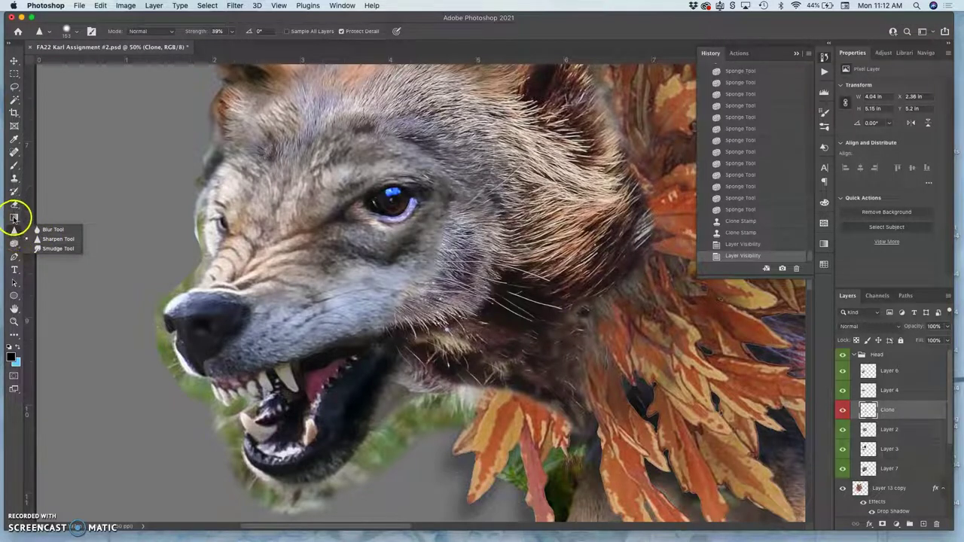
left_click(49, 236)
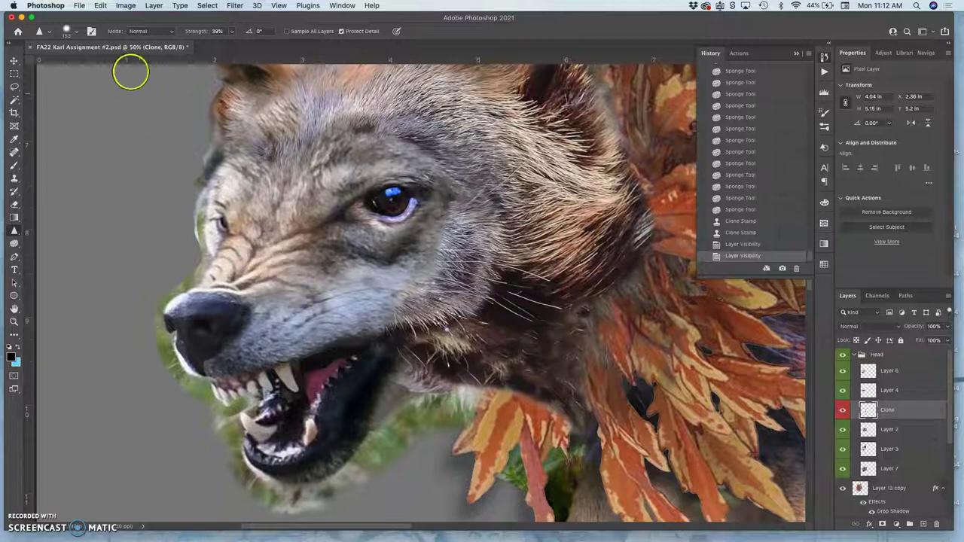
mouse_move(223, 271)
left_mouse_down()
mouse_move(215, 274)
mouse_move(229, 286)
mouse_move(289, 247)
mouse_move(265, 301)
mouse_move(280, 270)
mouse_move(184, 301)
mouse_move(241, 306)
mouse_move(271, 286)
mouse_move(273, 300)
mouse_move(297, 290)
mouse_move(249, 312)
mouse_move(299, 301)
mouse_move(309, 286)
left_mouse_up()
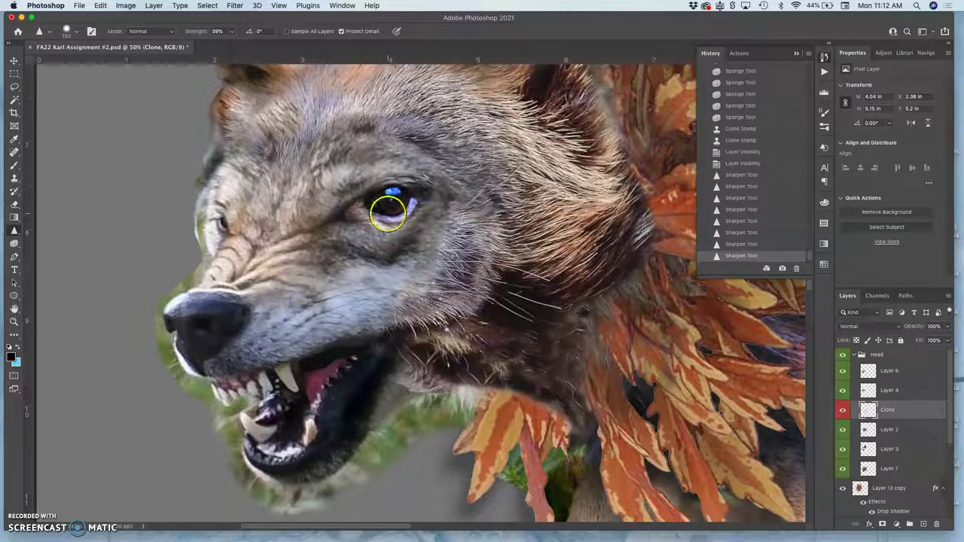
mouse_move(231, 126)
left_mouse_down()
mouse_move(252, 201)
mouse_move(215, 239)
mouse_move(236, 236)
mouse_move(226, 205)
left_mouse_up()
mouse_move(273, 185)
left_mouse_down()
mouse_move(278, 204)
mouse_move(335, 225)
left_mouse_up()
left_click_drag(316, 289, 278, 296)
left_click(223, 277)
mouse_move(222, 278)
left_mouse_down()
mouse_move(245, 276)
mouse_move(249, 304)
mouse_move(231, 326)
mouse_move(258, 335)
mouse_move(272, 298)
mouse_move(291, 316)
mouse_move(292, 291)
mouse_move(316, 271)
left_mouse_up()
left_click(279, 280)
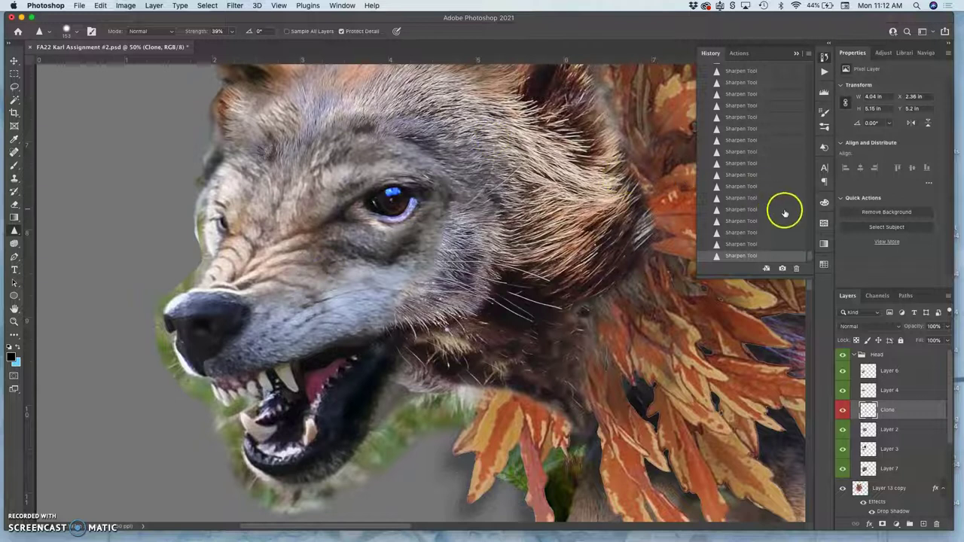
Compare the face before and after the Clone layer sharpening by stepping back in the history and returning to the latest state
scroll(812, 253, "up", 5)
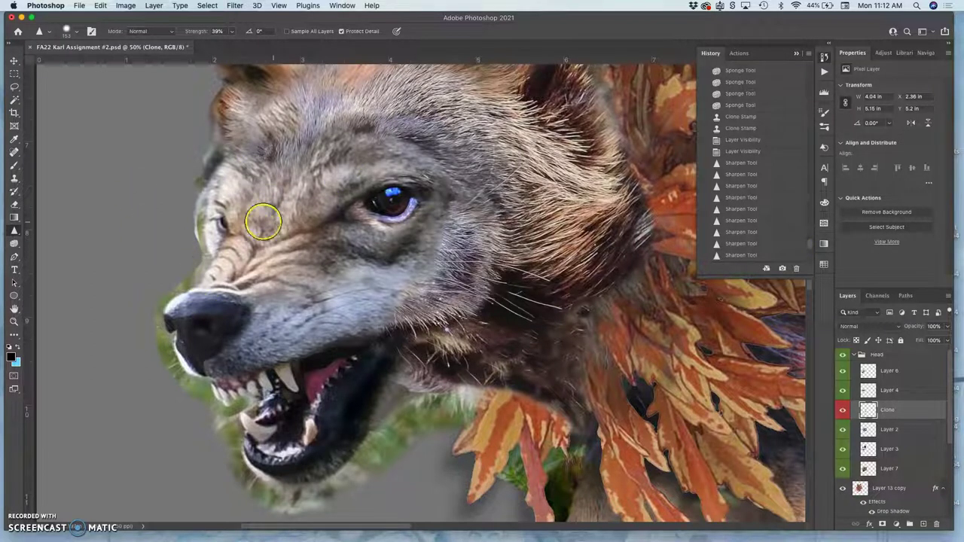
left_click(744, 152)
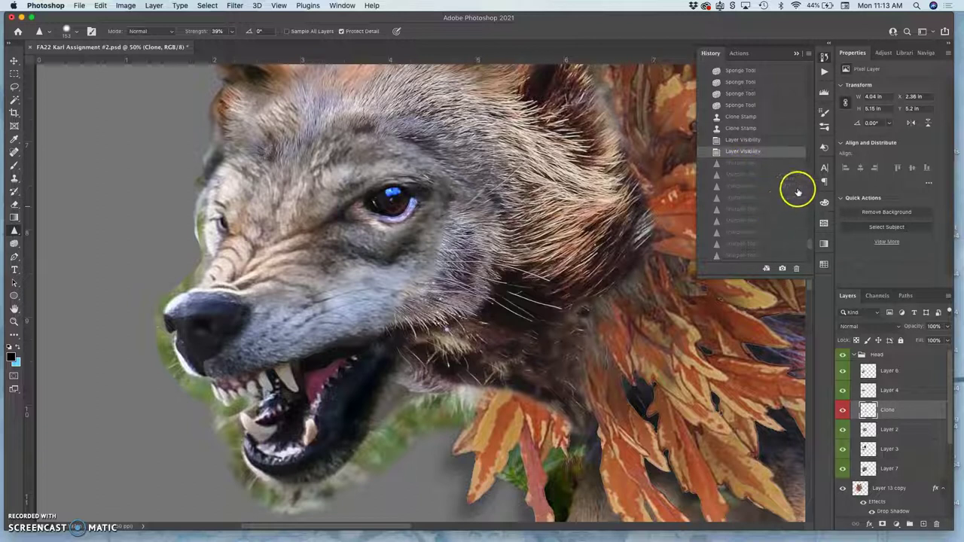
scroll(809, 264, "down", 5)
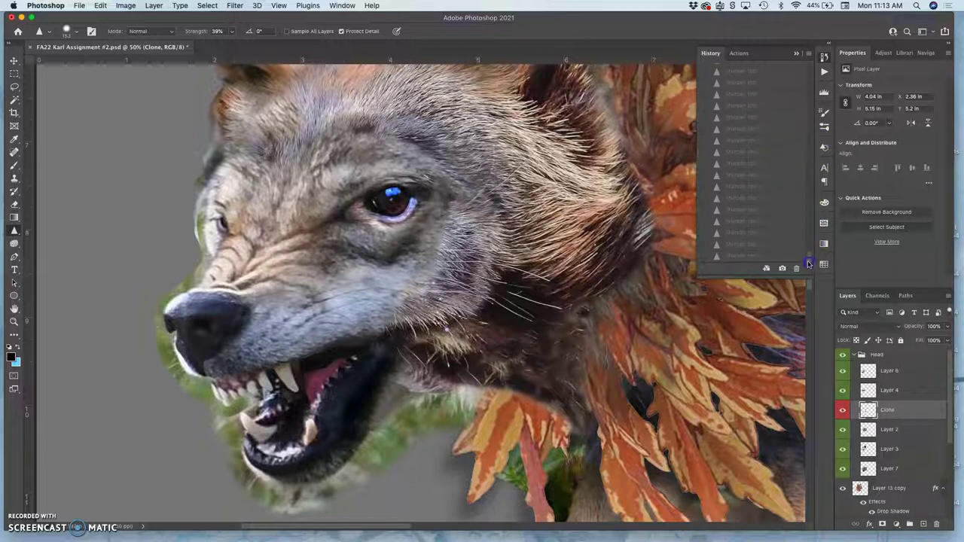
left_click(760, 256)
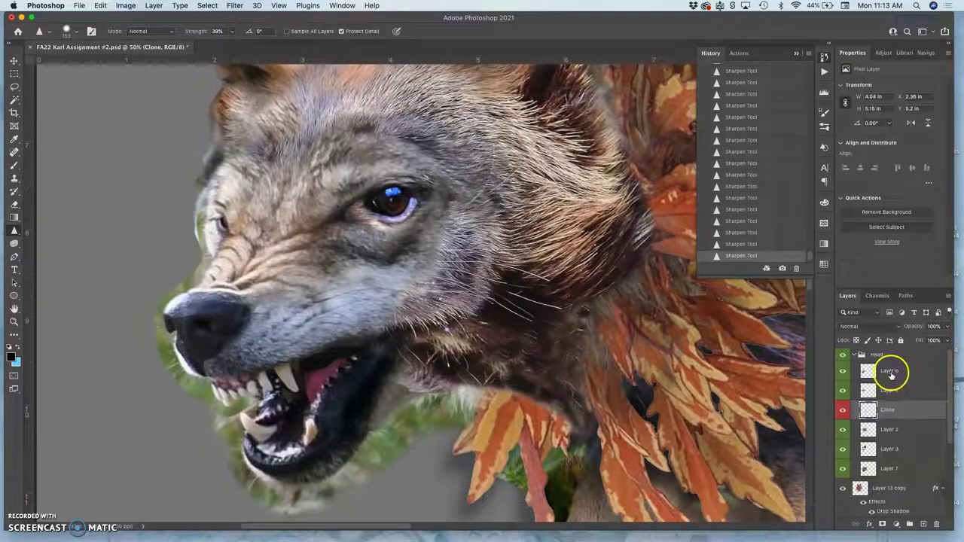
Identify the muzzle layer by toggling Layer 6's visibility and sharpen its snout wrinkles and the fur between the eyes at 39% strength
left_click(891, 372)
left_click(843, 371)
left_click(843, 370)
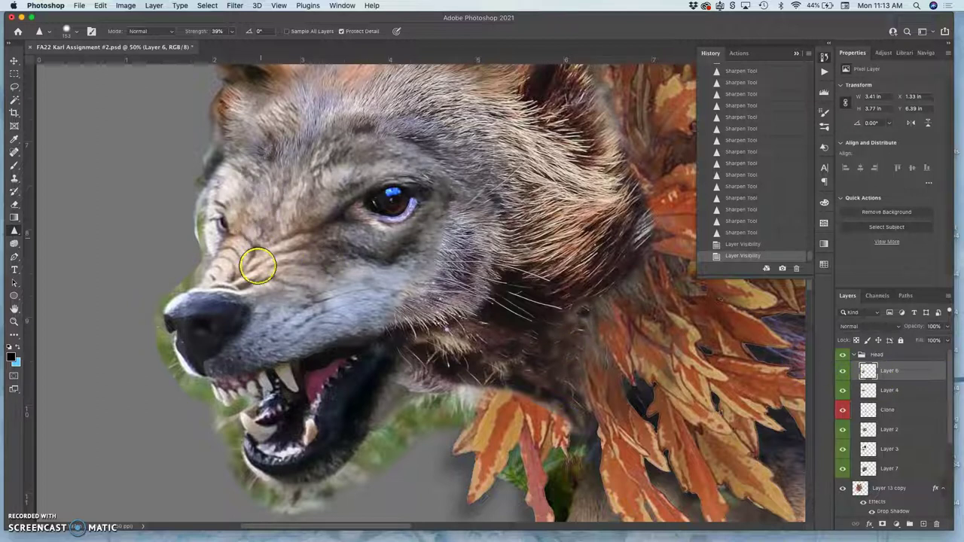
mouse_move(258, 267)
left_mouse_down()
mouse_move(267, 254)
mouse_move(226, 271)
mouse_move(294, 249)
left_mouse_up()
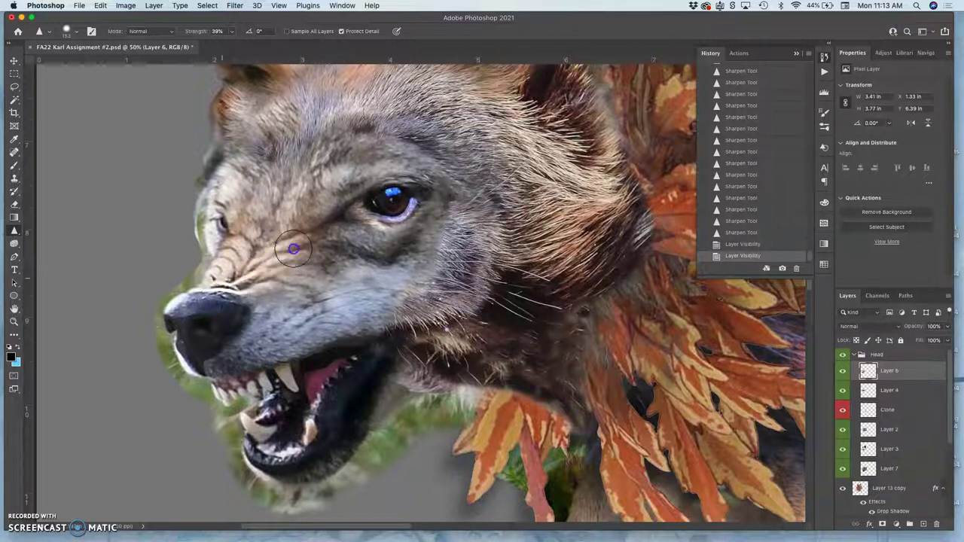
mouse_move(269, 311)
left_mouse_down()
mouse_move(307, 287)
mouse_move(297, 309)
mouse_move(316, 241)
mouse_move(269, 251)
mouse_move(247, 199)
left_mouse_up()
left_click(326, 204)
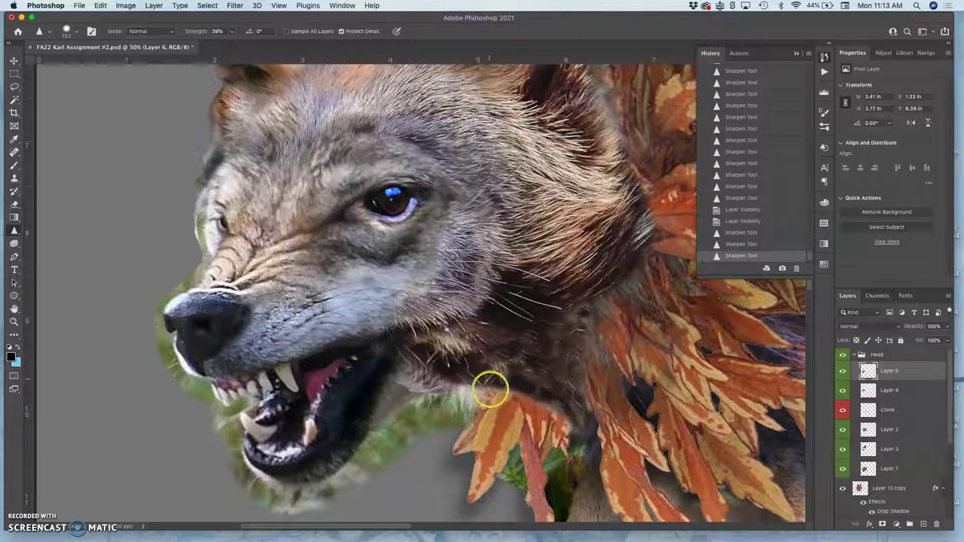
Sharpen the fur around both eyes, the brow and the cheek on Layer 6 at 39% strength
mouse_move(484, 406)
left_mouse_down()
mouse_move(503, 344)
mouse_move(445, 331)
mouse_move(442, 339)
mouse_move(460, 346)
mouse_move(456, 323)
mouse_move(363, 233)
mouse_move(367, 202)
mouse_move(424, 170)
mouse_move(415, 151)
mouse_move(349, 190)
mouse_move(374, 224)
mouse_move(355, 202)
left_mouse_up()
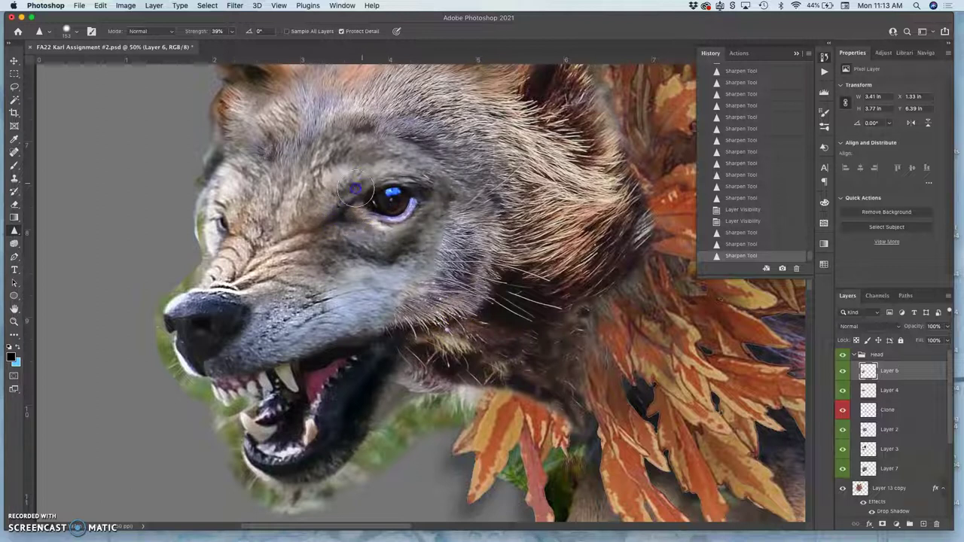
mouse_move(346, 235)
left_mouse_down()
mouse_move(413, 236)
mouse_move(391, 245)
left_mouse_up()
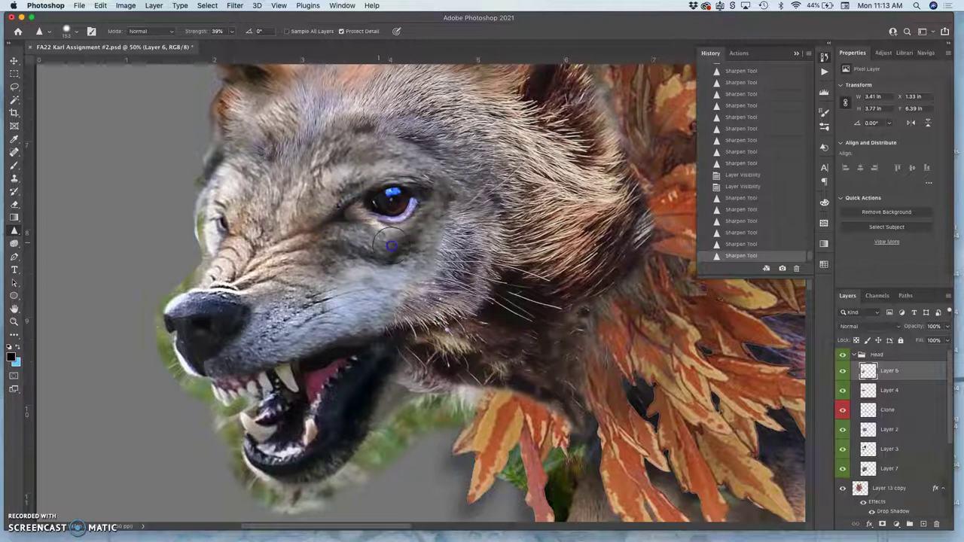
mouse_move(258, 189)
left_mouse_down()
mouse_move(277, 217)
mouse_move(259, 234)
mouse_move(244, 202)
mouse_move(224, 214)
left_mouse_up()
mouse_move(261, 172)
left_mouse_down()
mouse_move(240, 163)
mouse_move(266, 166)
mouse_move(280, 122)
left_mouse_up()
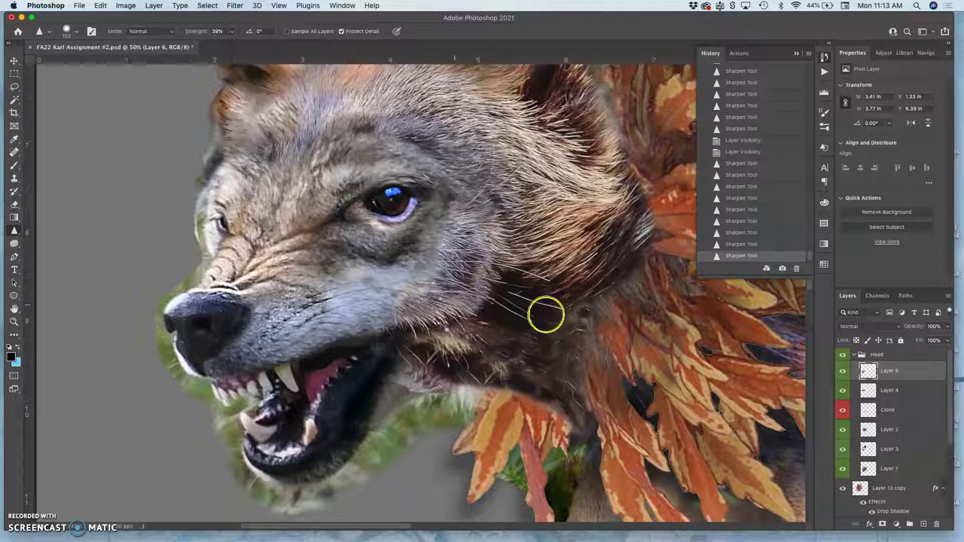
left_click_drag(557, 356, 560, 366)
left_click_drag(386, 305, 413, 324)
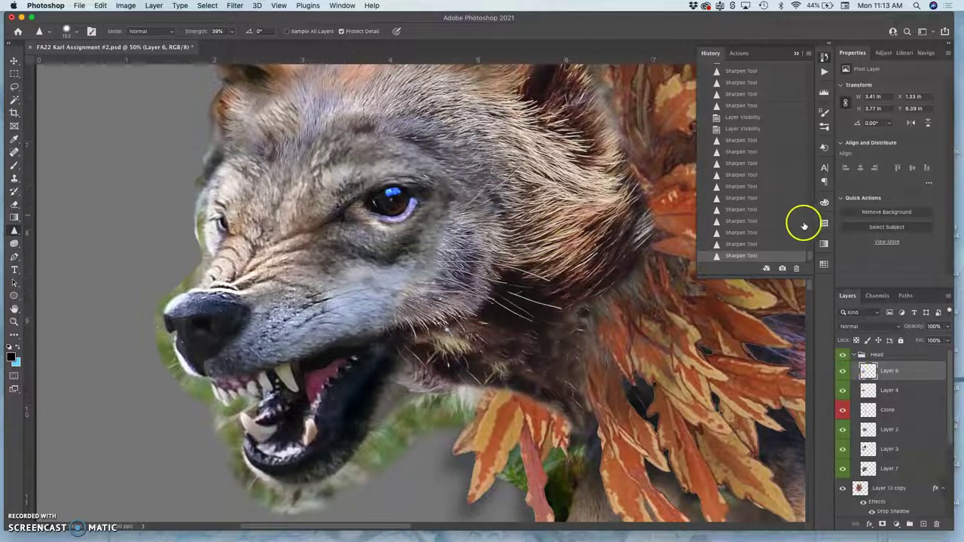
Compare the face with and without the Layer 6 sharpening through the history states, and review the whole creature
left_click(744, 129)
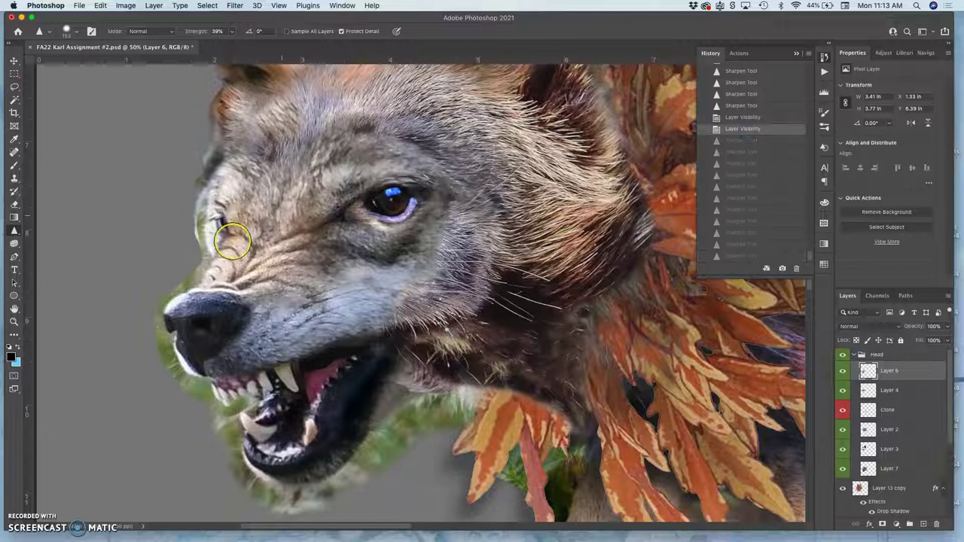
left_click(756, 256)
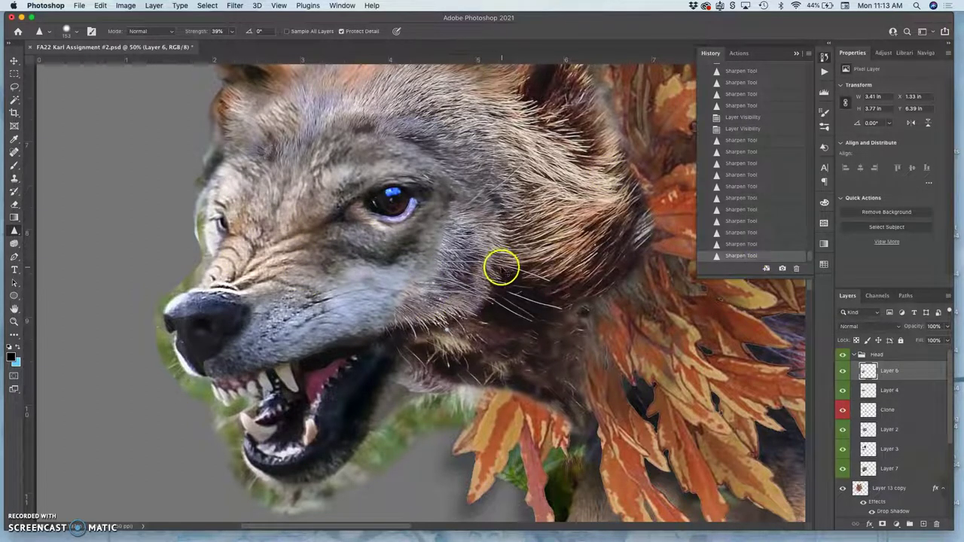
key("super+minus")
key("super+minus")
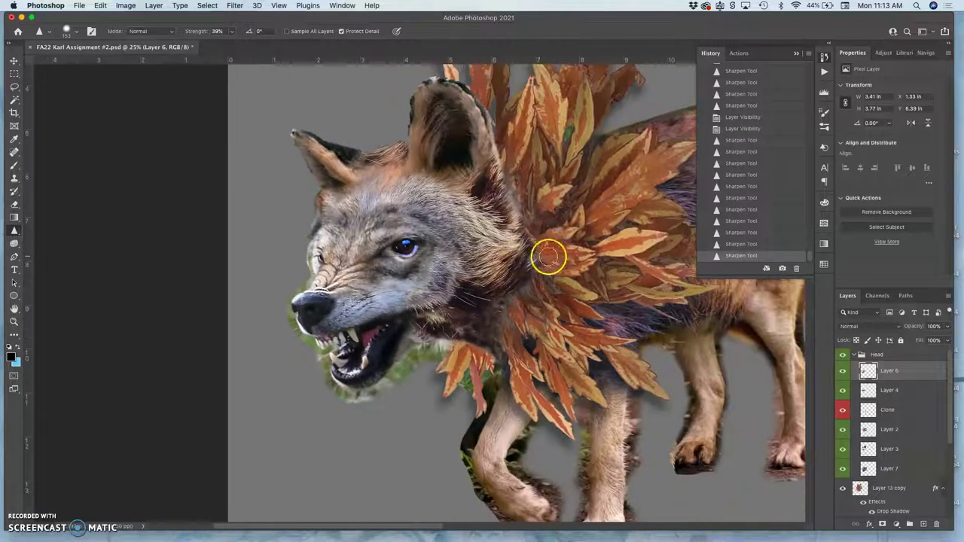
left_click_drag(548, 254, 419, 259)
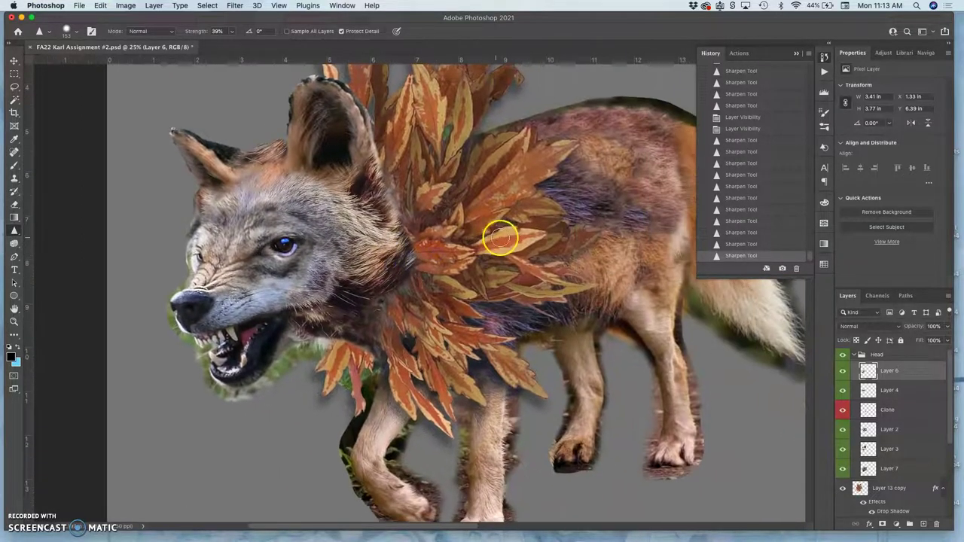
key("super+minus")
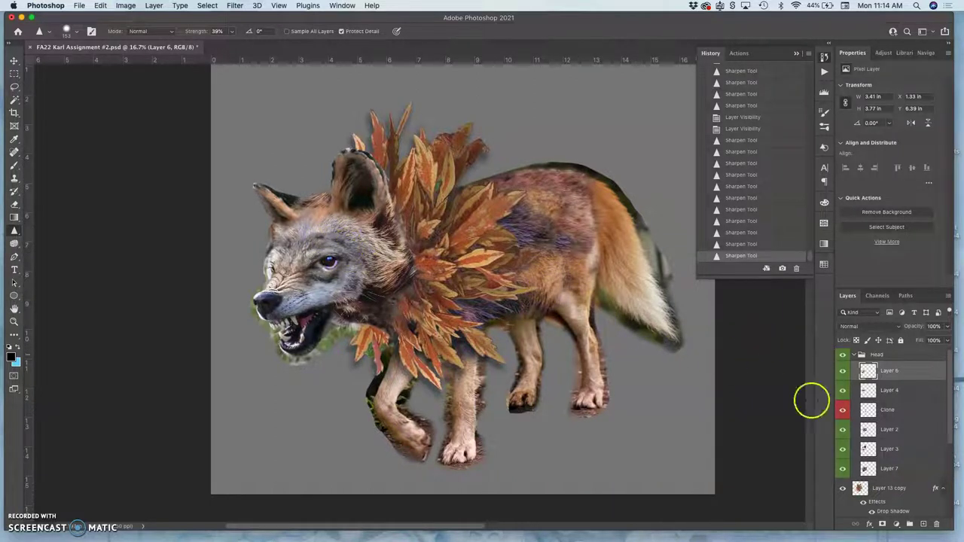
Check Layer 2 by toggling its visibility, select it, and set the Burn tool to a 172 px brush with the Midtones range
left_click(842, 429)
left_click(842, 430)
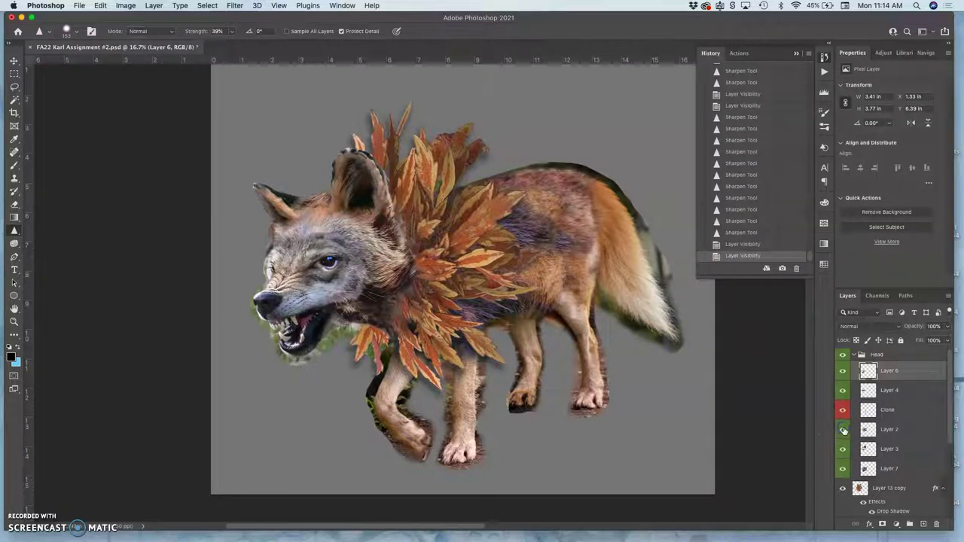
left_click(880, 430)
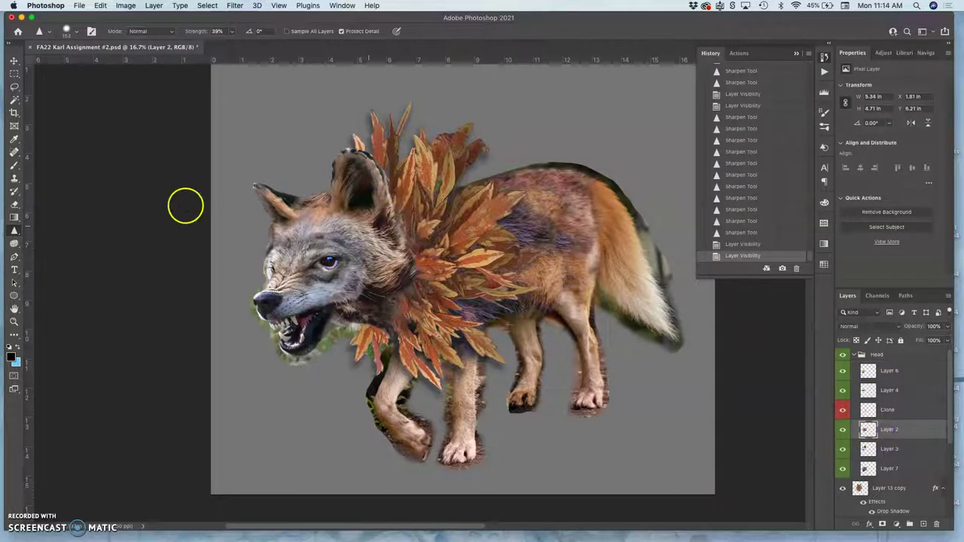
left_click(14, 243)
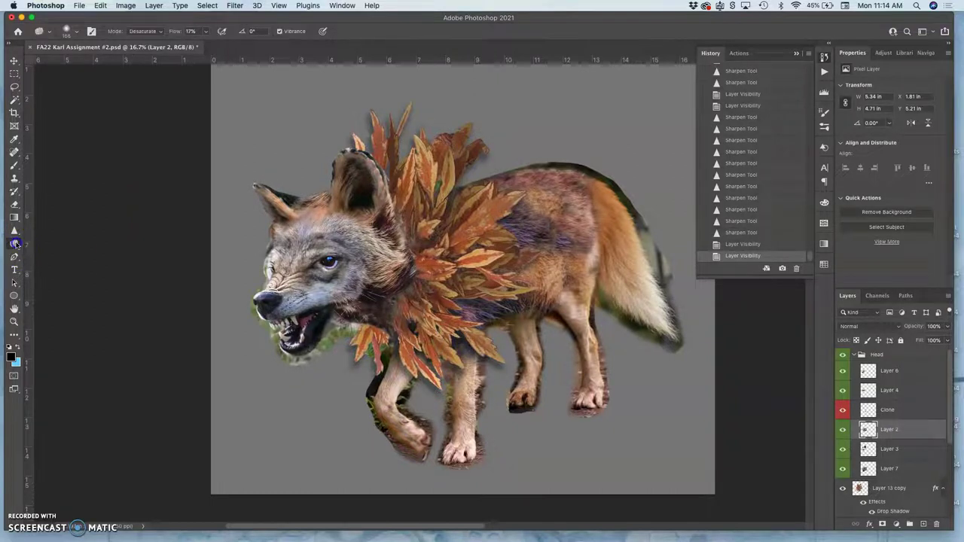
left_click(53, 244)
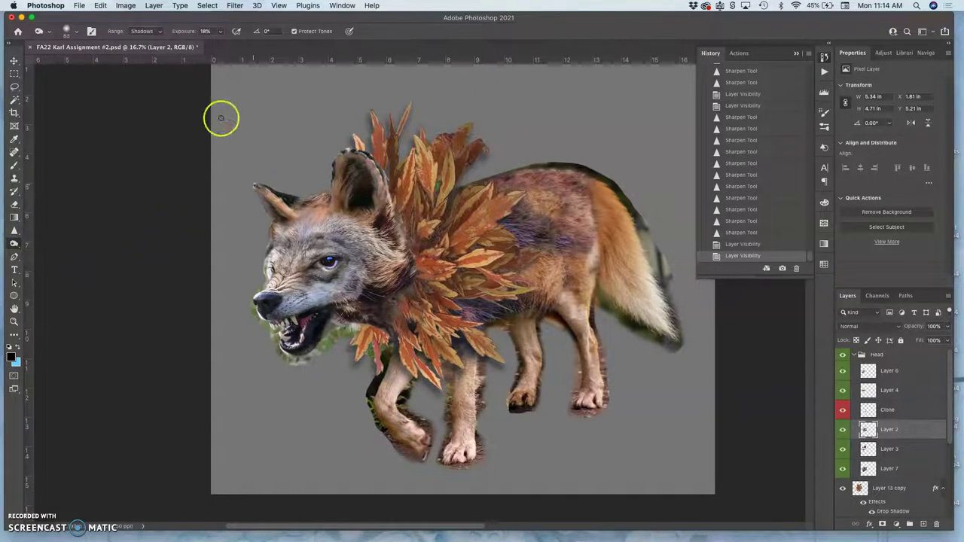
left_click(76, 32)
left_click_drag(95, 60, 104, 61)
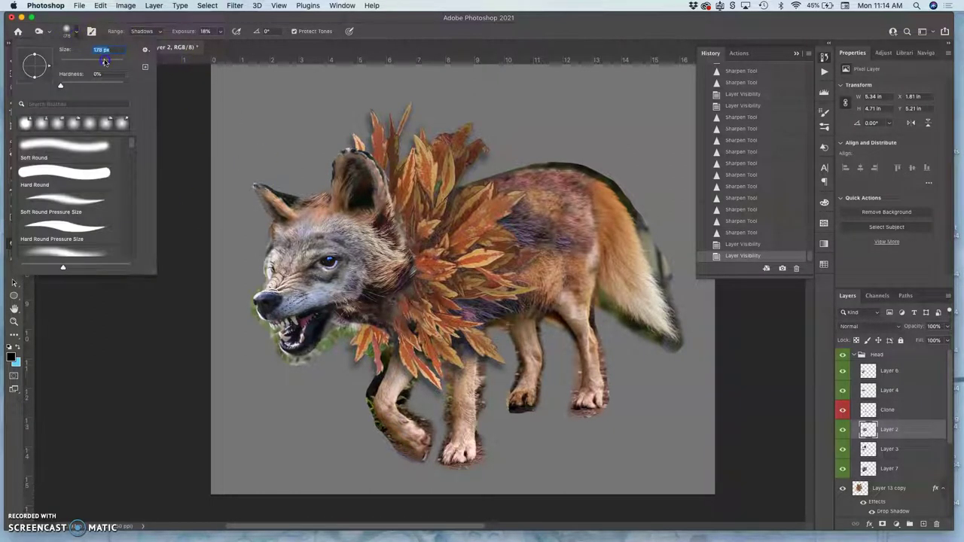
left_click(148, 36)
left_click(145, 42)
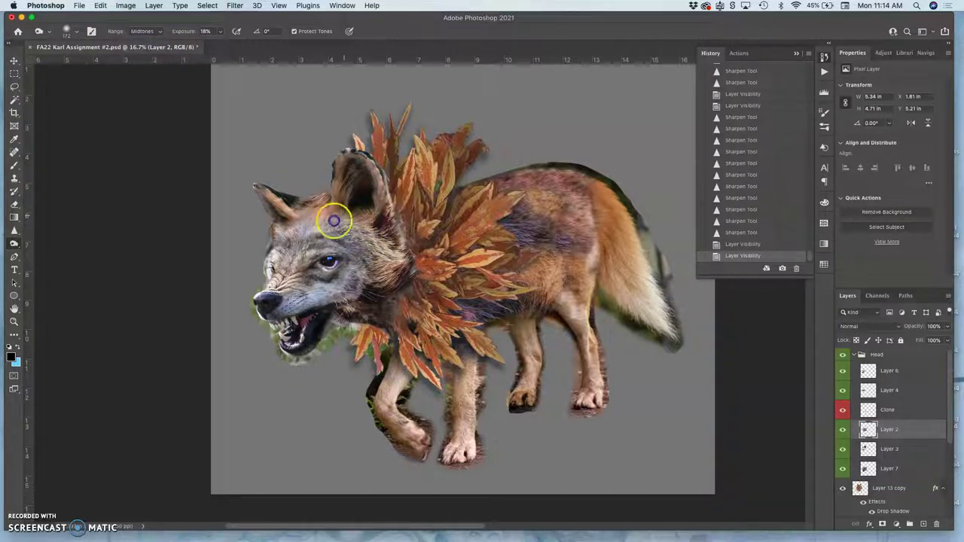
Burn the midtones of the forehead, cheek and neck fur on Layer 2 at 18% exposure
left_click(384, 247)
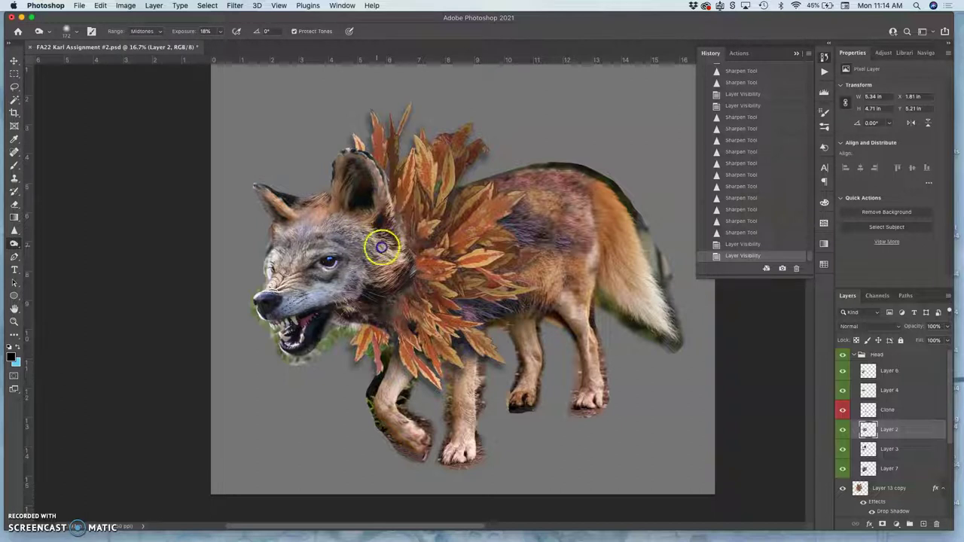
left_click(373, 267)
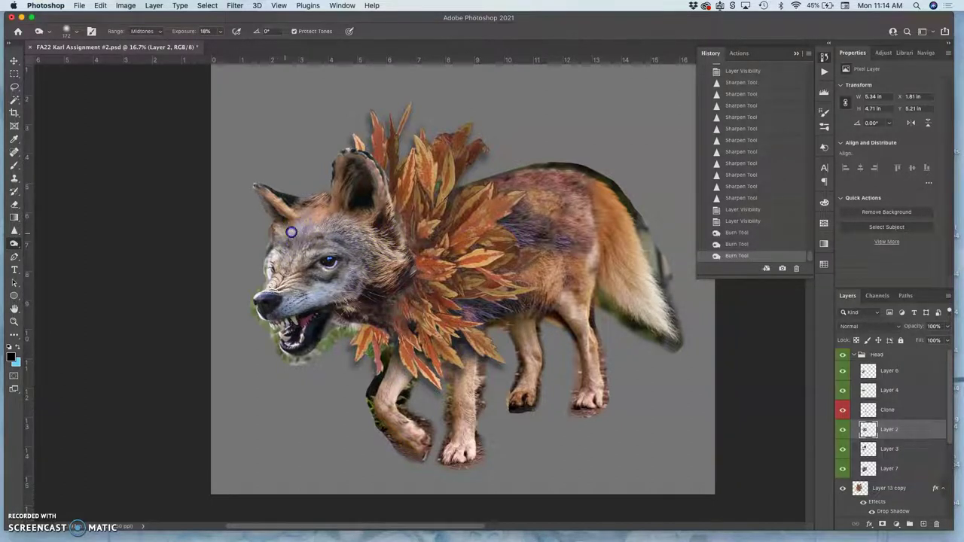
left_click(354, 240)
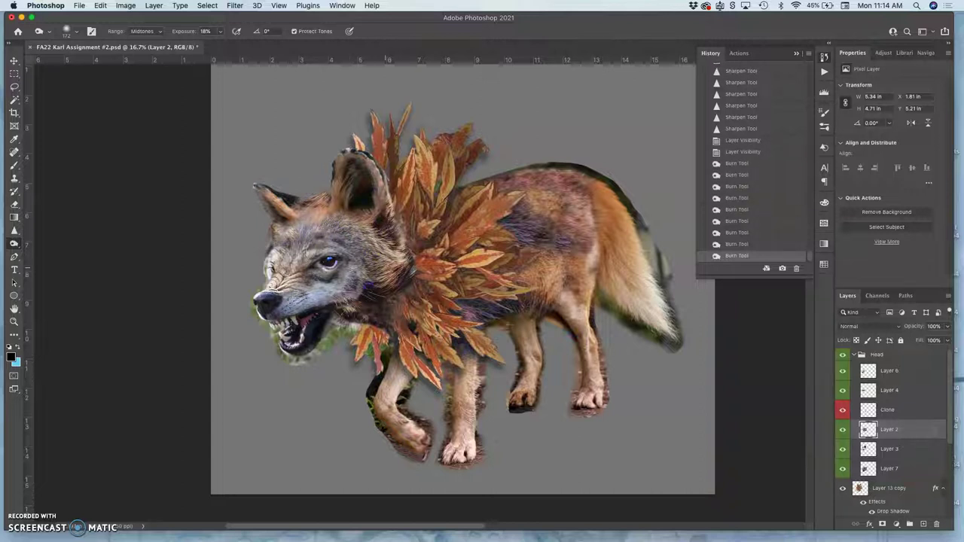
left_click(370, 273)
left_click(364, 238)
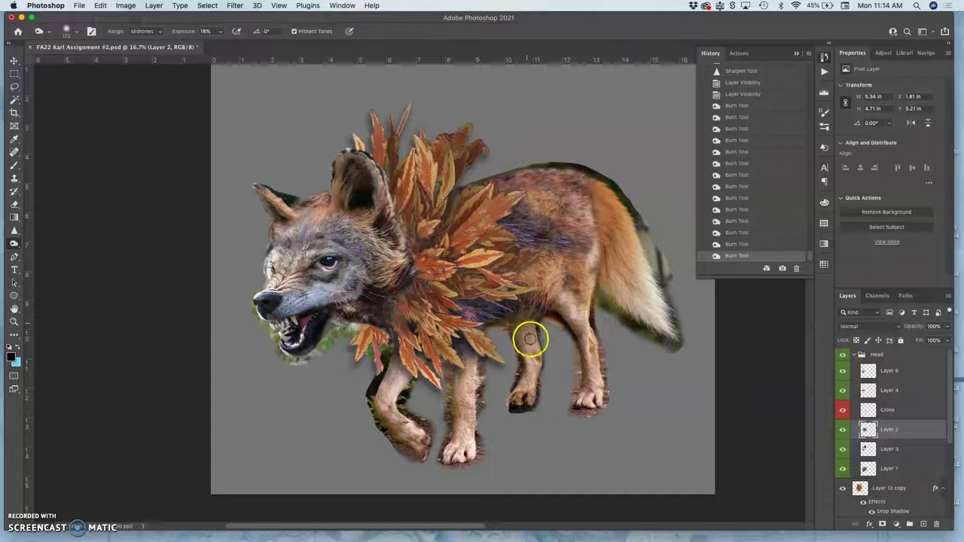
mouse_move(371, 339)
left_mouse_down()
mouse_move(338, 332)
mouse_move(359, 298)
mouse_move(310, 303)
mouse_move(367, 273)
left_mouse_up()
Burn the midtones around the mouth on Layer 6 and the lower neck on the Clone layer at 18% exposure
left_click(833, 391)
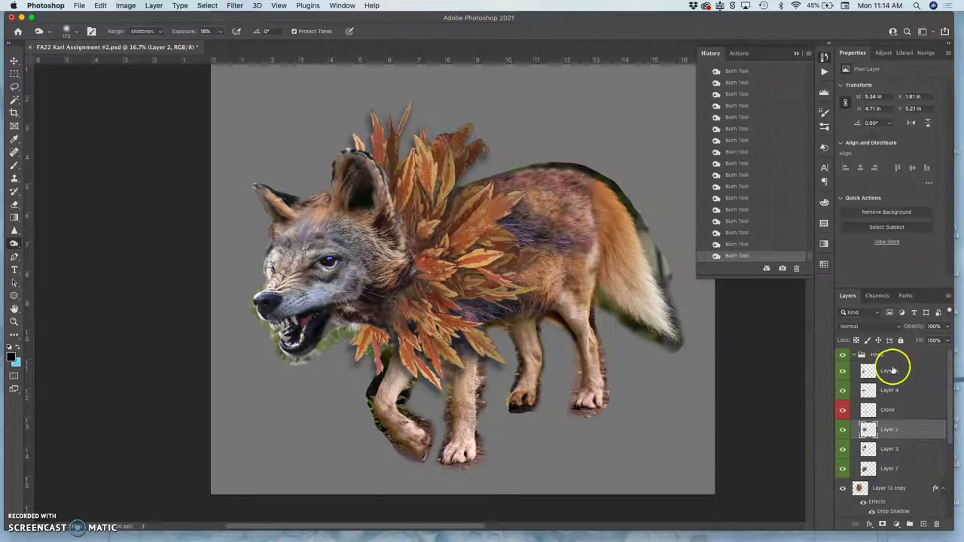
left_click(890, 370)
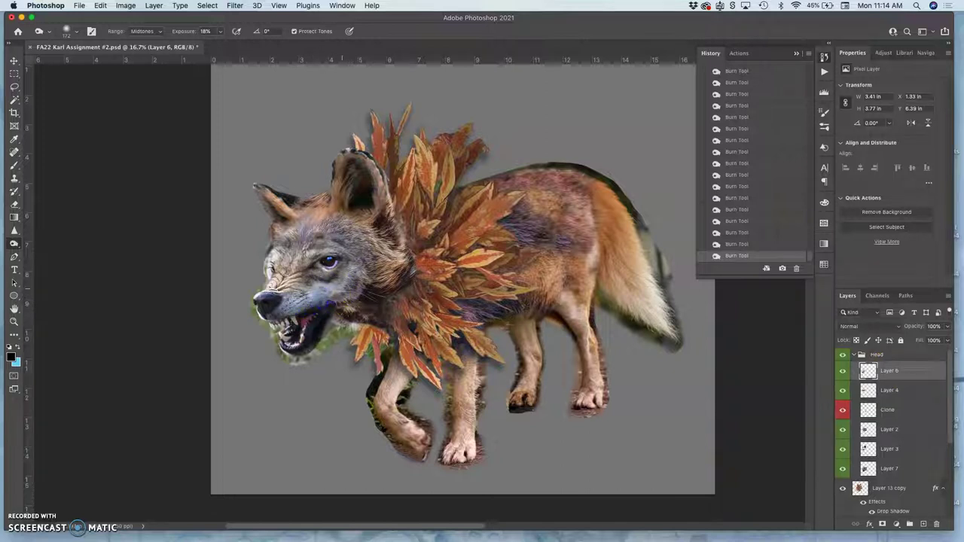
left_click(887, 409)
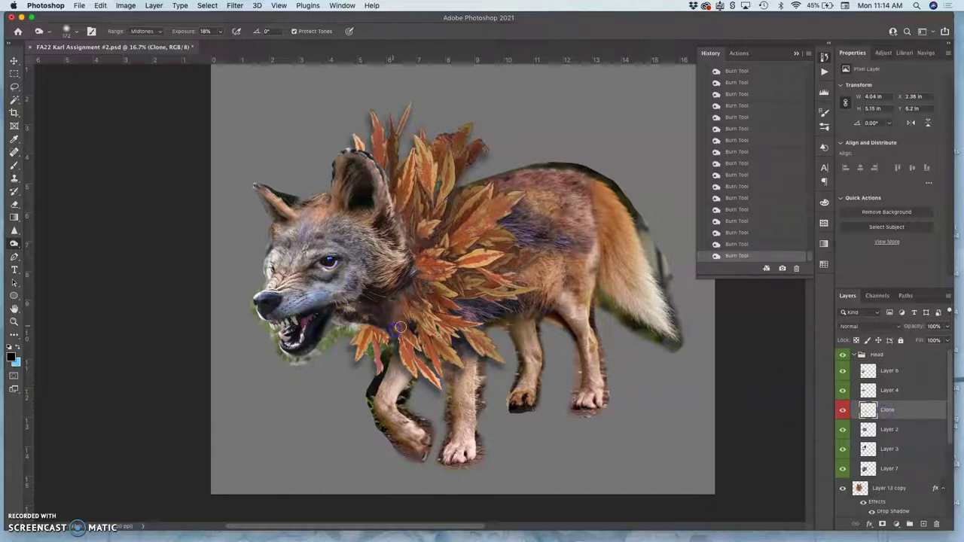
mouse_move(521, 302)
left_mouse_down()
mouse_move(519, 248)
mouse_move(535, 224)
mouse_move(519, 241)
mouse_move(509, 230)
mouse_move(520, 204)
mouse_move(557, 223)
mouse_move(679, 253)
left_mouse_up()
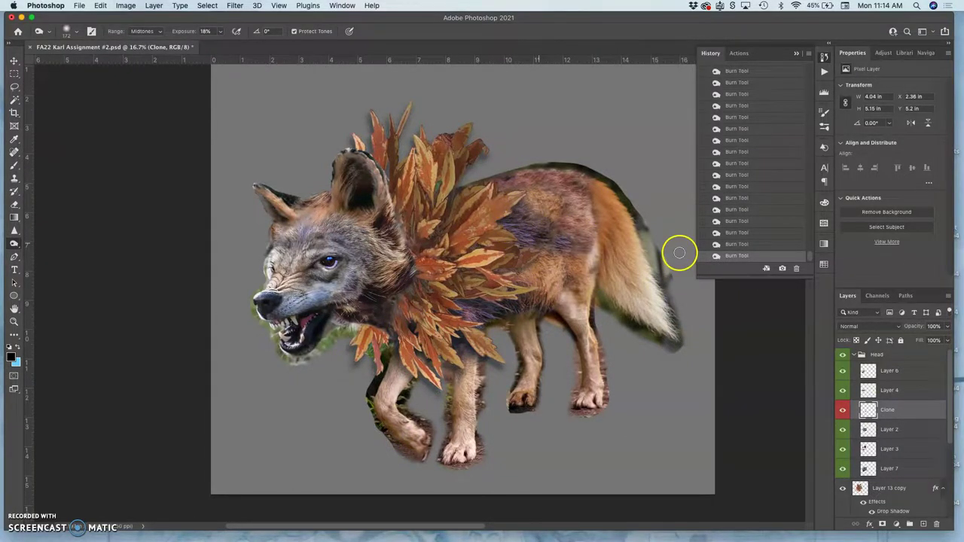